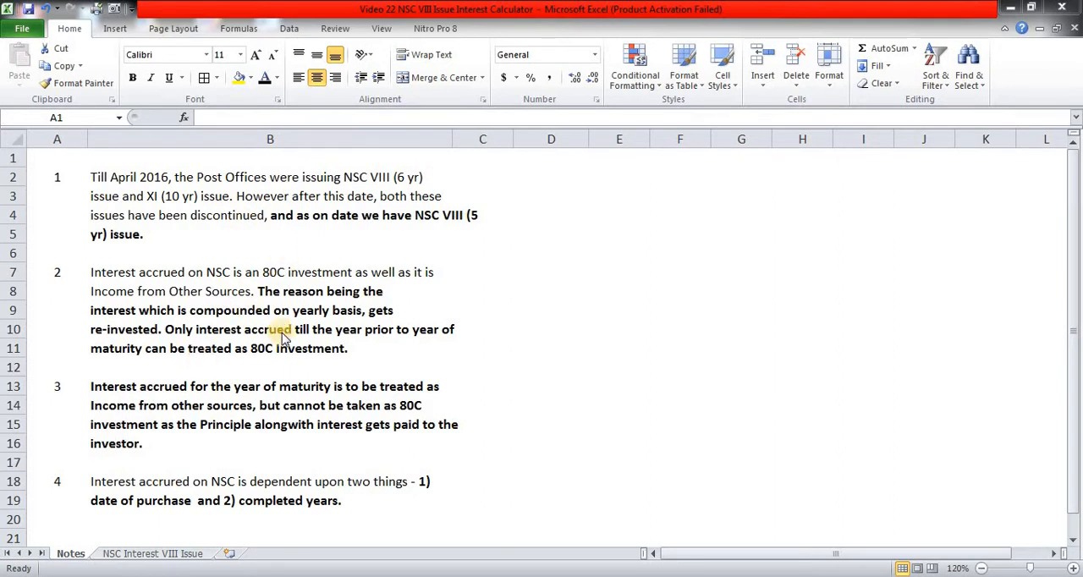
# - Read the four numbered notes on NSC VIII issue interest and 80C treatment in the Notes sheet
pyautogui.click(522, 277)
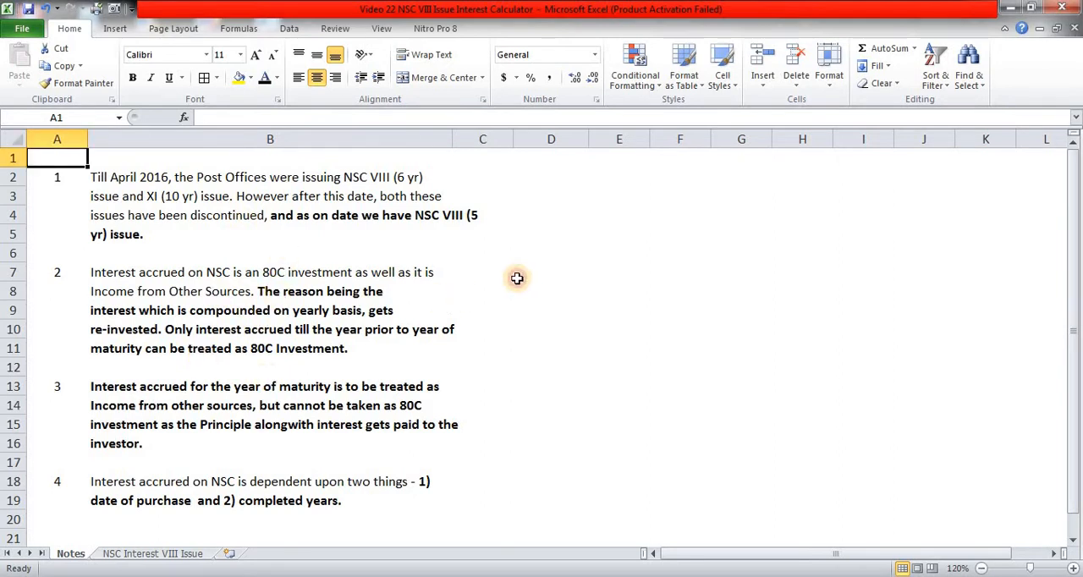
pyautogui.click(193, 555)
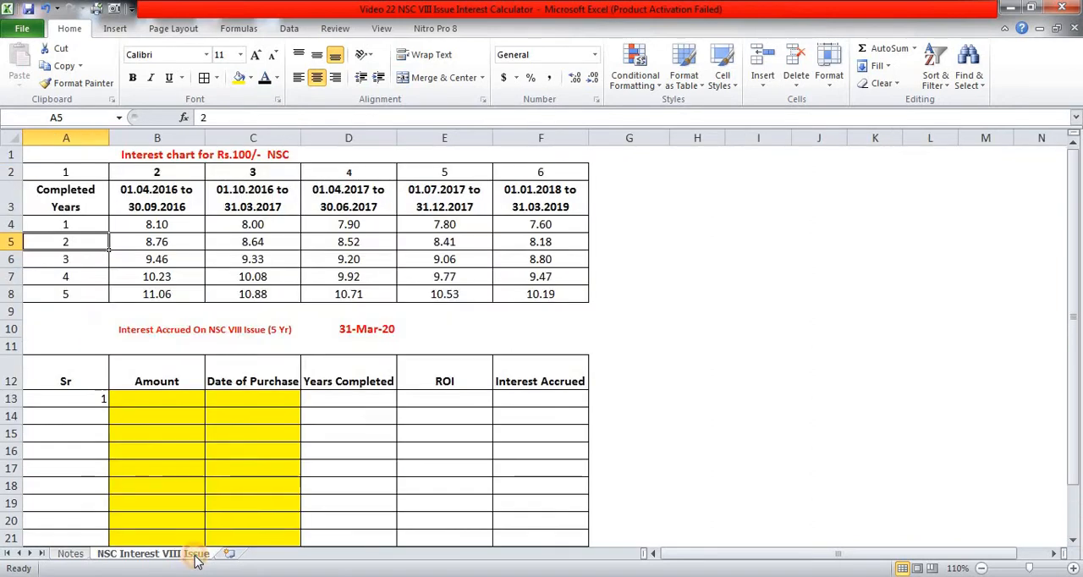
pyautogui.click(647, 312)
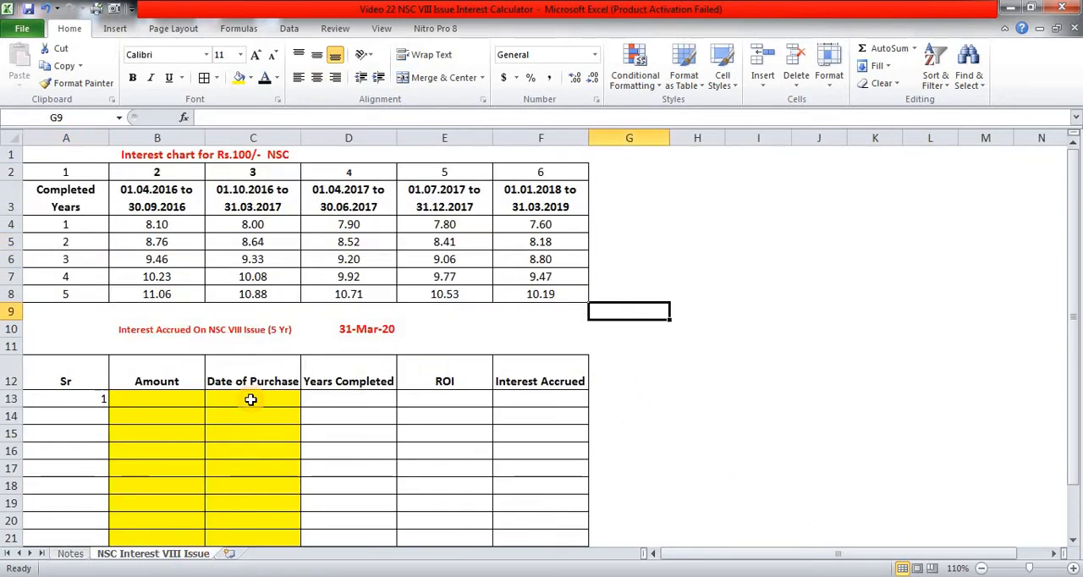
pyautogui.click(71, 555)
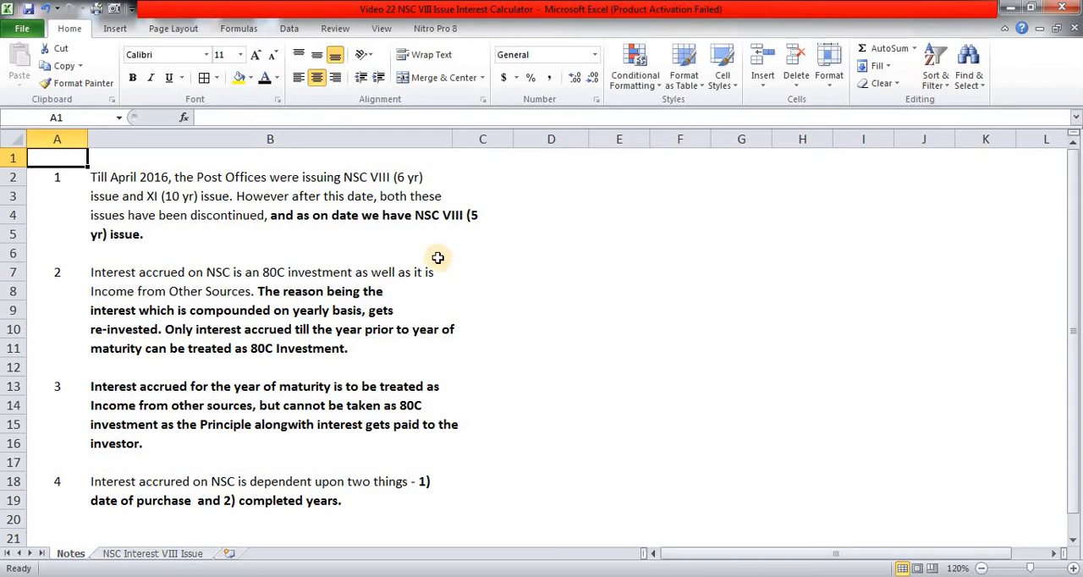
pyautogui.click(409, 240)
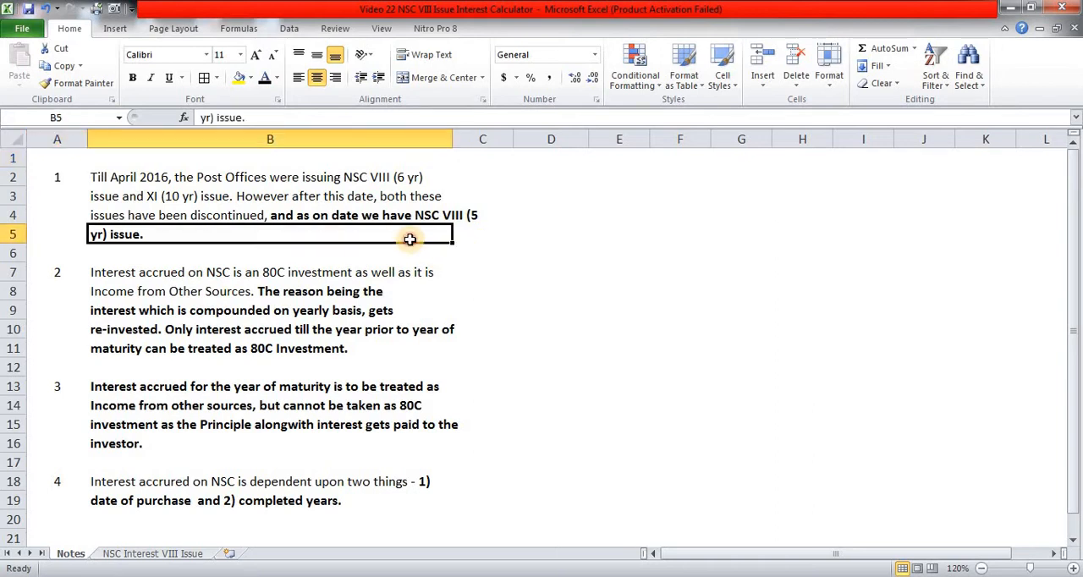
pyautogui.click(61, 182)
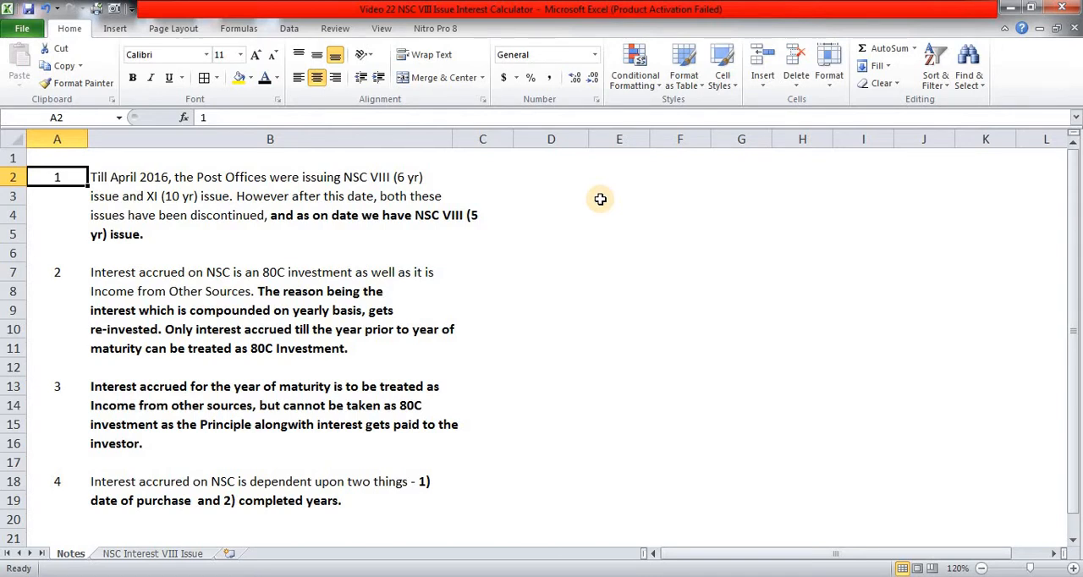
pyautogui.click(358, 214)
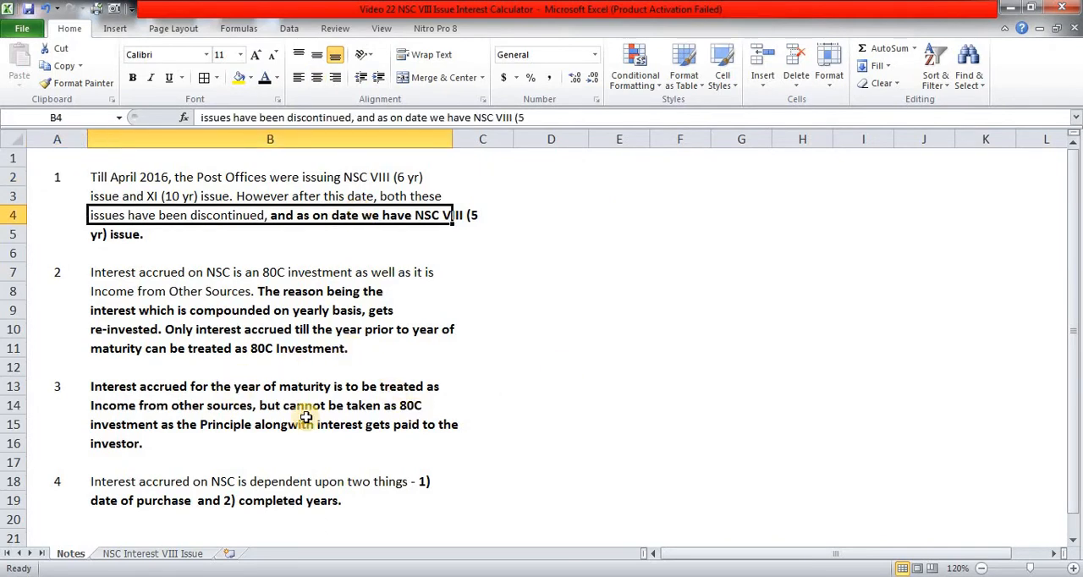
pyautogui.click(126, 387)
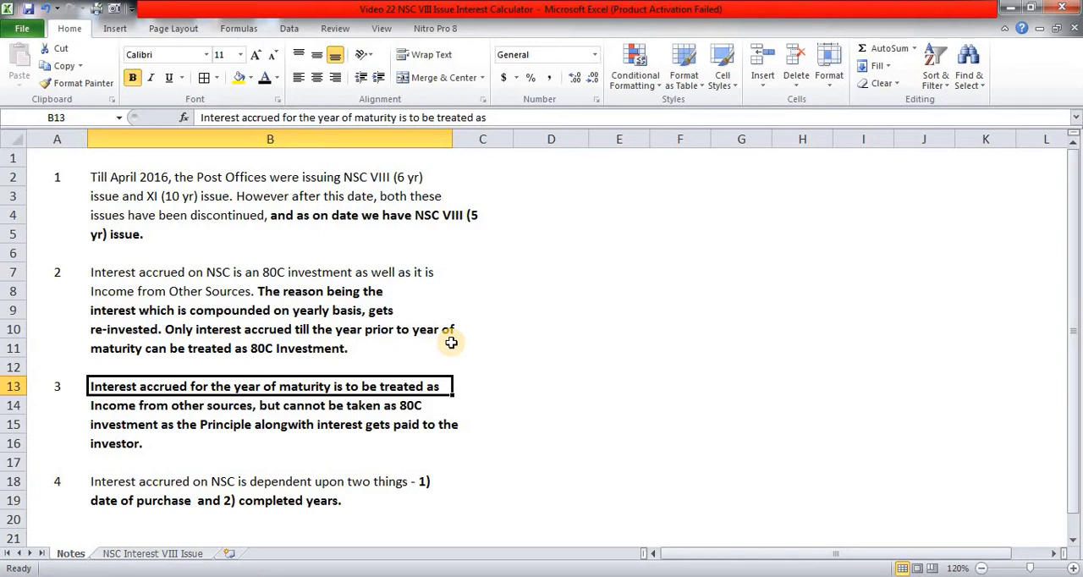
pyautogui.click(252, 478)
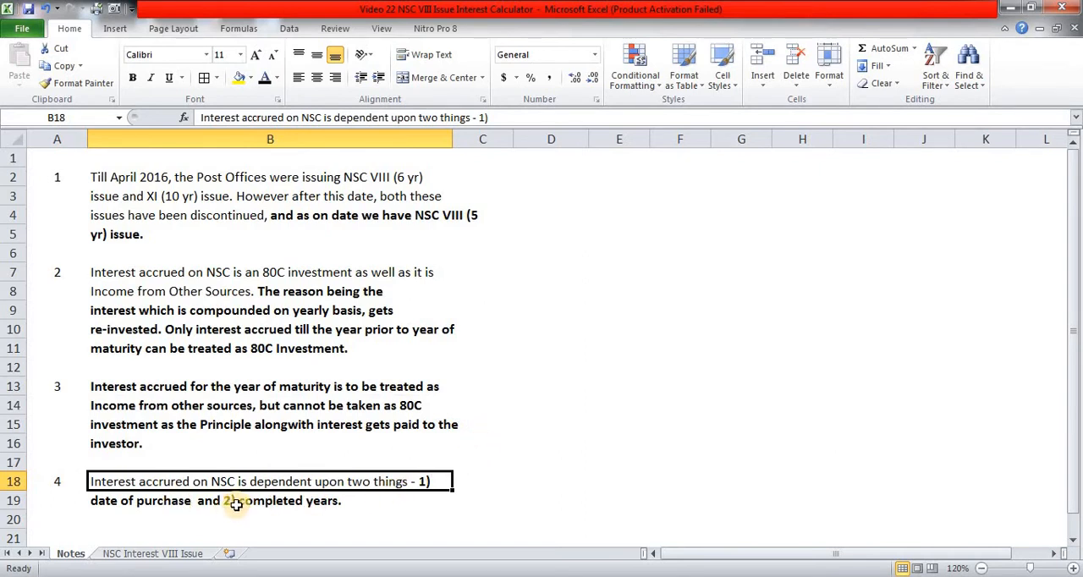
pyautogui.click(504, 255)
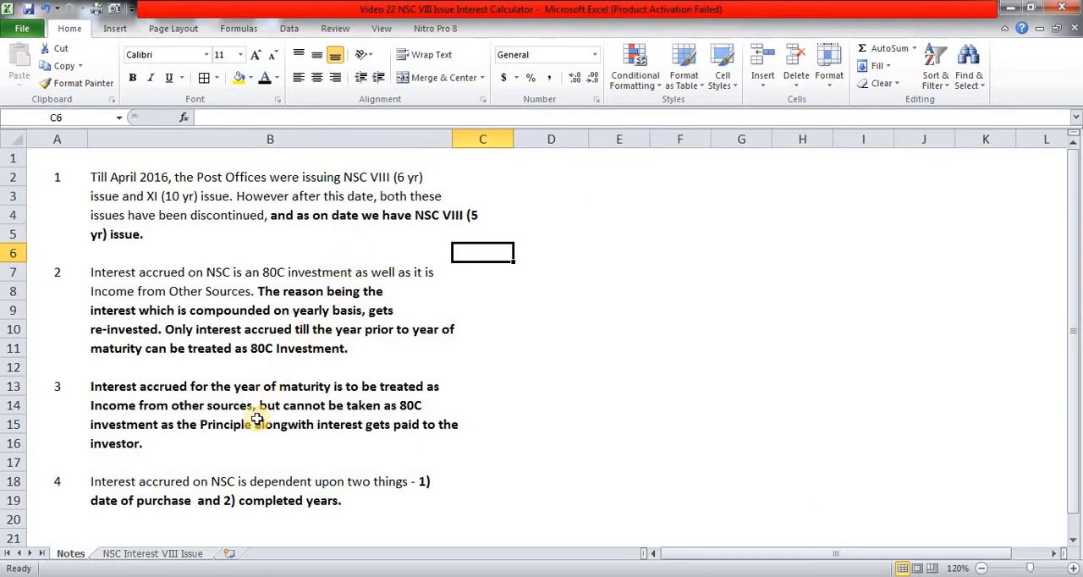
# - Examine the Rs.100 interest chart in the NSC Interest VIII Issue sheet, including its completed years, column numbers and purchase periods
pyautogui.click(191, 554)
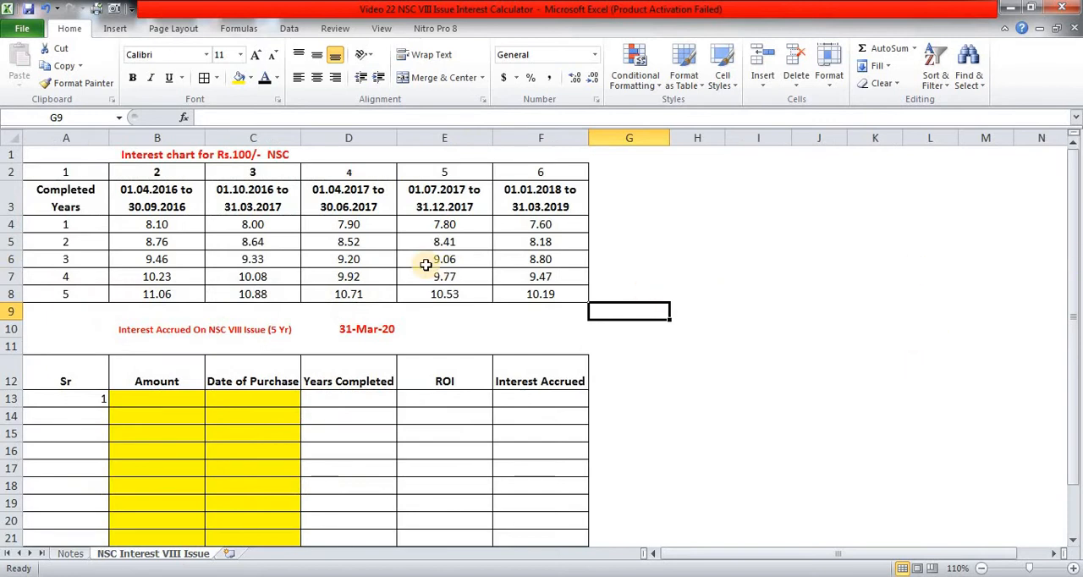
pyautogui.click(153, 238)
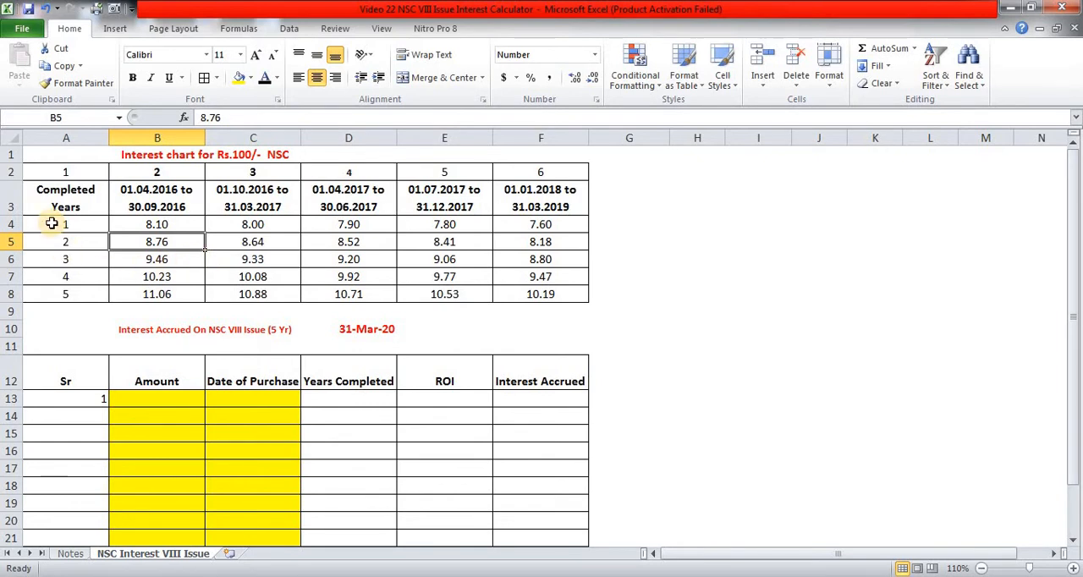
pyautogui.moveTo(53, 222); pyautogui.dragTo(44, 302)
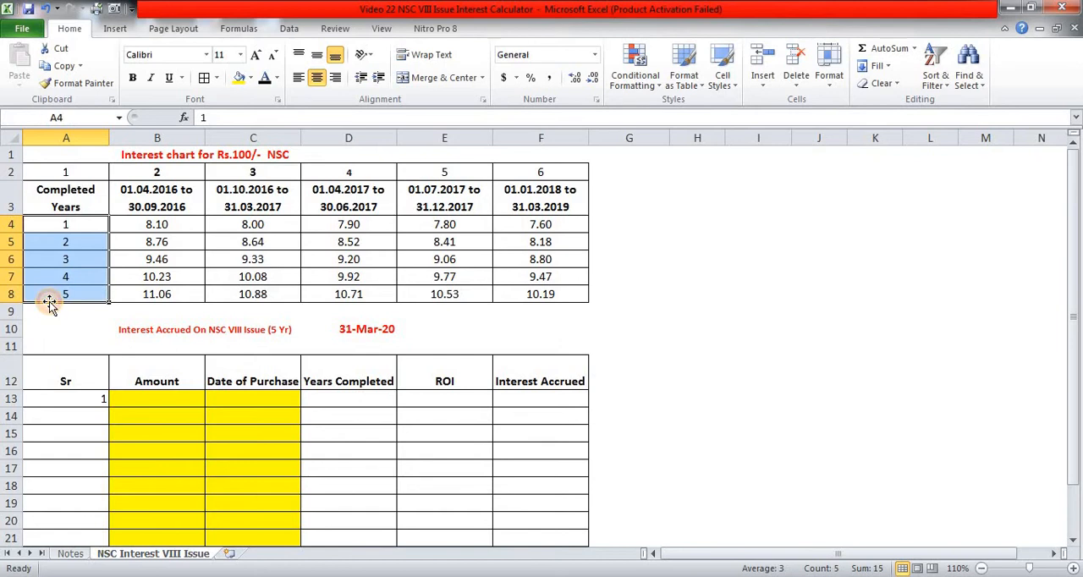
pyautogui.click(166, 223)
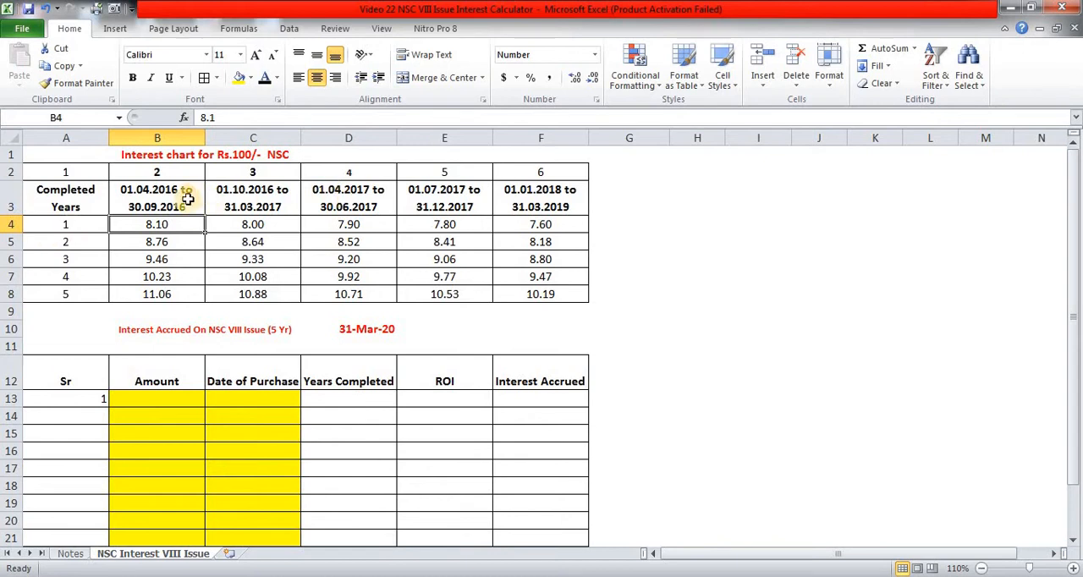
pyautogui.click(173, 196)
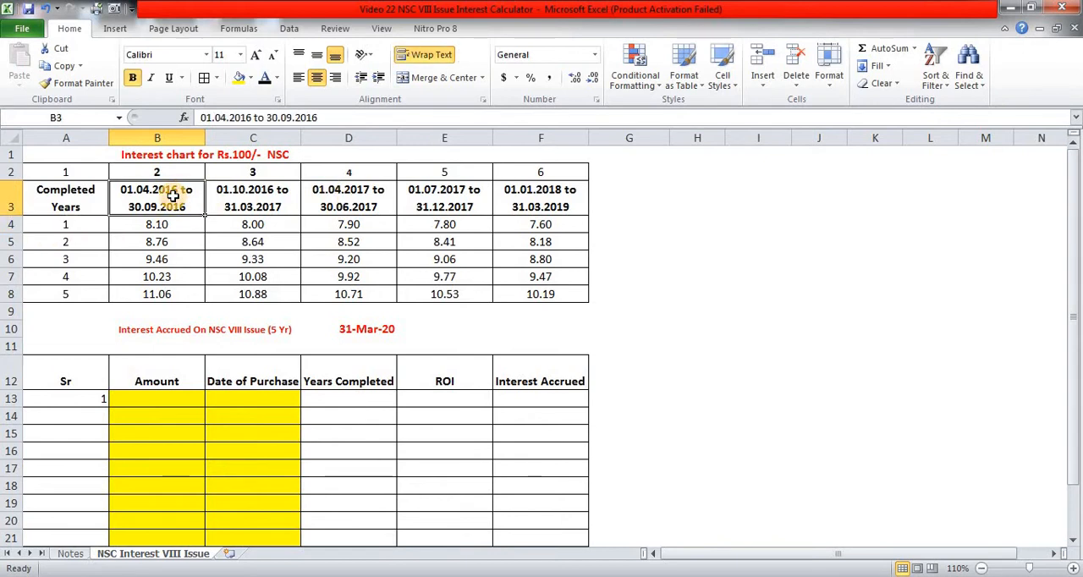
pyautogui.click(85, 173)
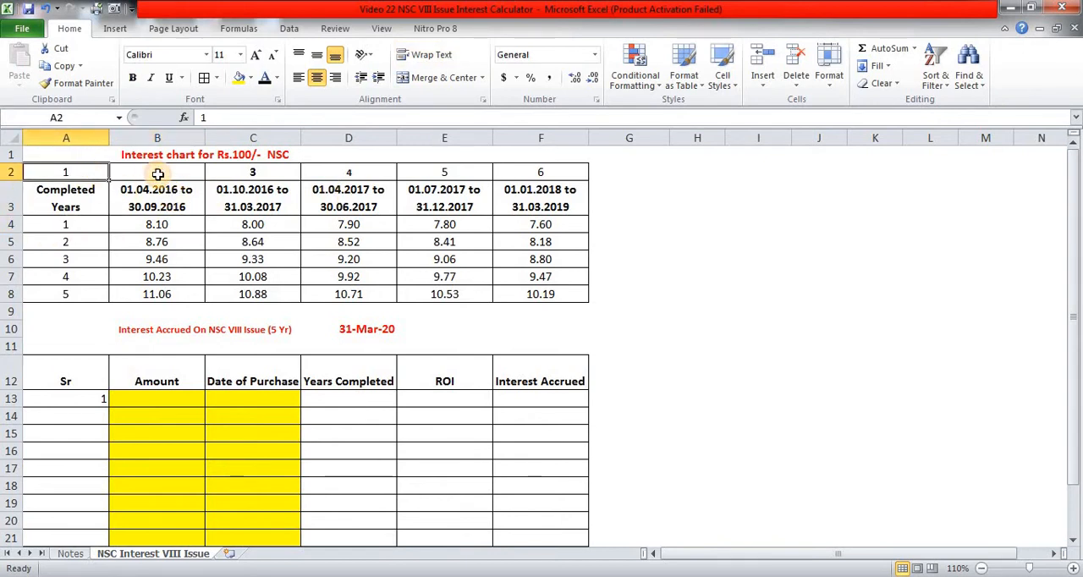
pyautogui.click(157, 174)
pyautogui.click(505, 185)
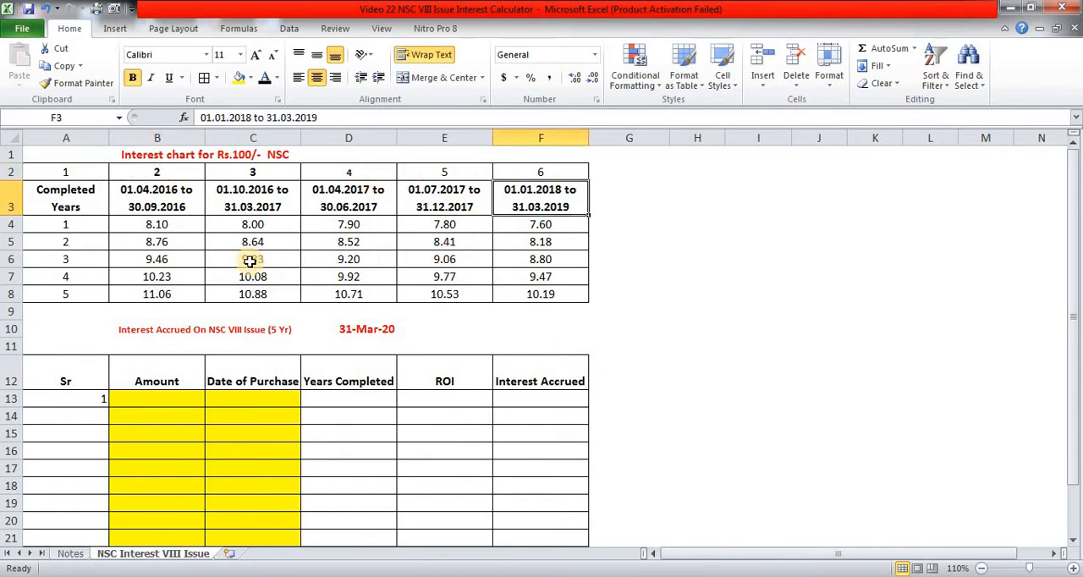
pyautogui.click(72, 225)
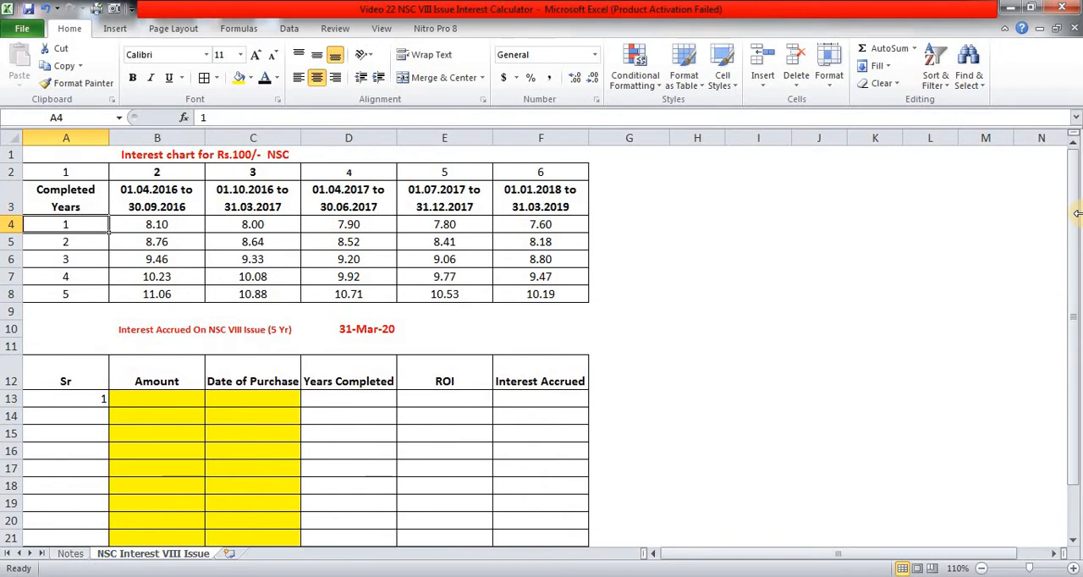
pyautogui.hotkey('shift', 'Right')
pyautogui.hotkey('shift', 'Right')
pyautogui.hotkey('shift', 'Right')
pyautogui.hotkey('shift', 'Right')
pyautogui.hotkey('shift', 'Right')
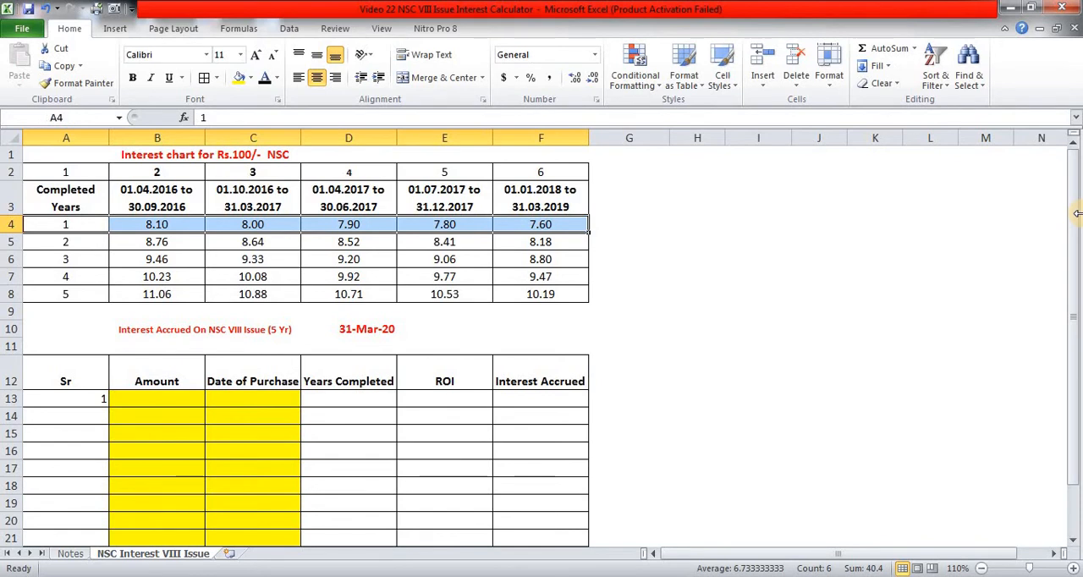
pyautogui.hotkey('shift', 'Down')
pyautogui.hotkey('shift', 'Down')
pyautogui.hotkey('shift', 'Down')
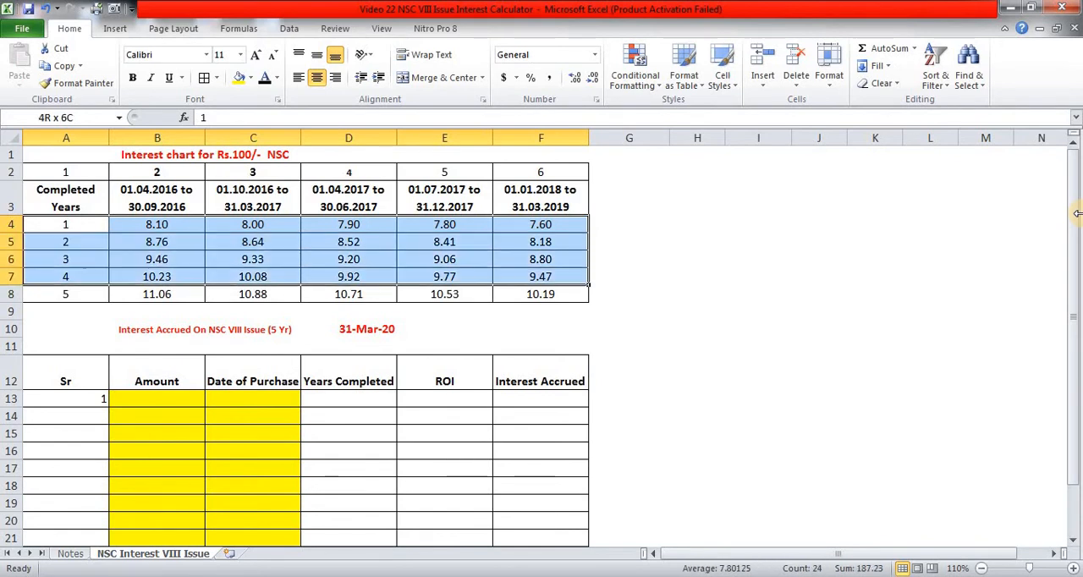
pyautogui.press('Up')
# - Define the name NSCINT for the interest chart's completed years and rates in A4:F8
pyautogui.press('Down')
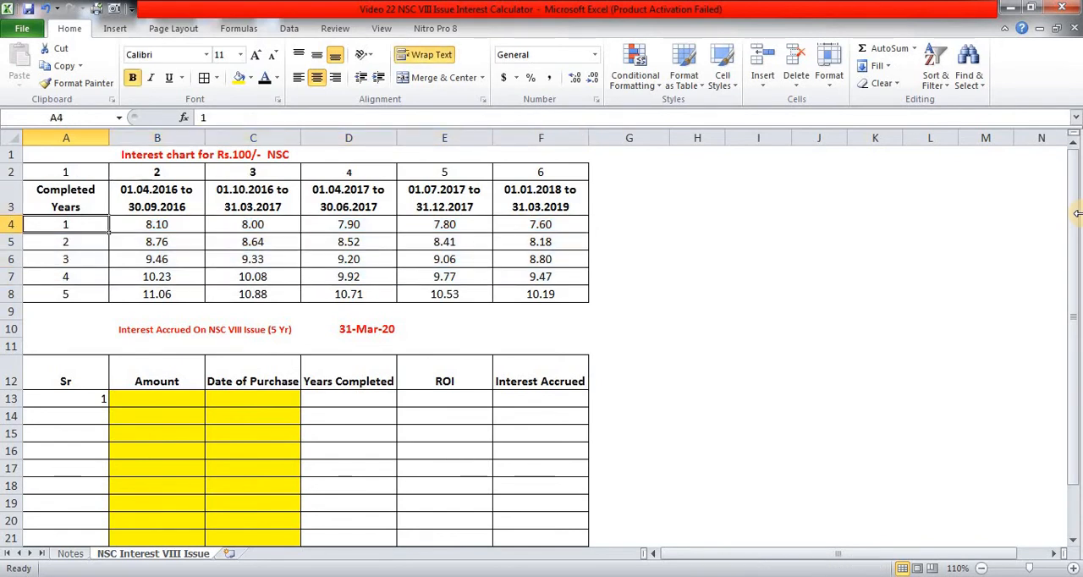
pyautogui.hotkey('ctrl', 'shift', 'Down')
pyautogui.hotkey('ctrl', 'shift', 'Right')
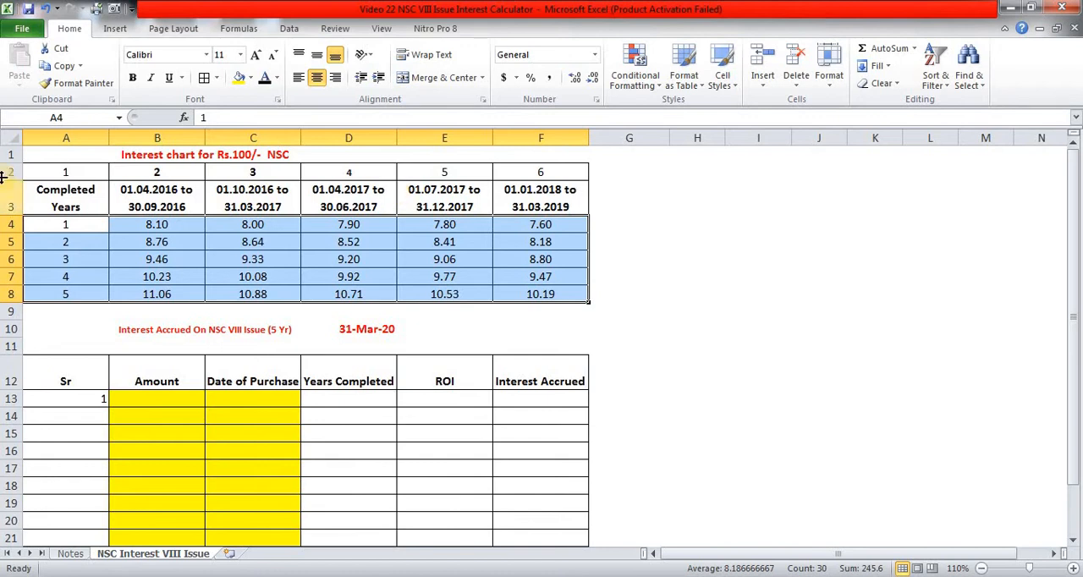
pyautogui.click(79, 117)
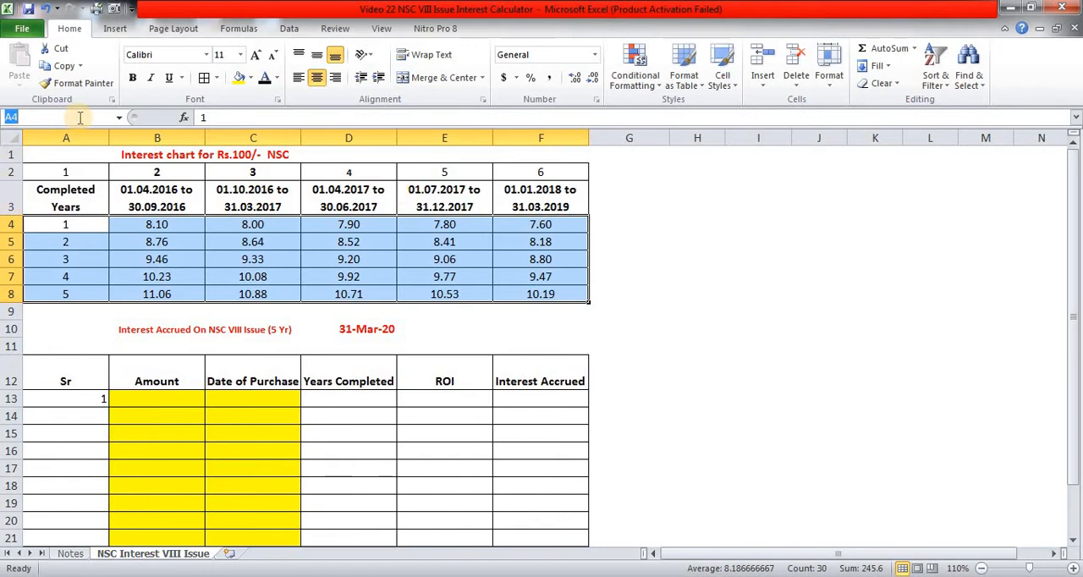
pyautogui.write('NSCINT')
pyautogui.press('Return')
# - Go to the named range NSCINT to check which cells it covers
pyautogui.press('Down')
pyautogui.press('Up')
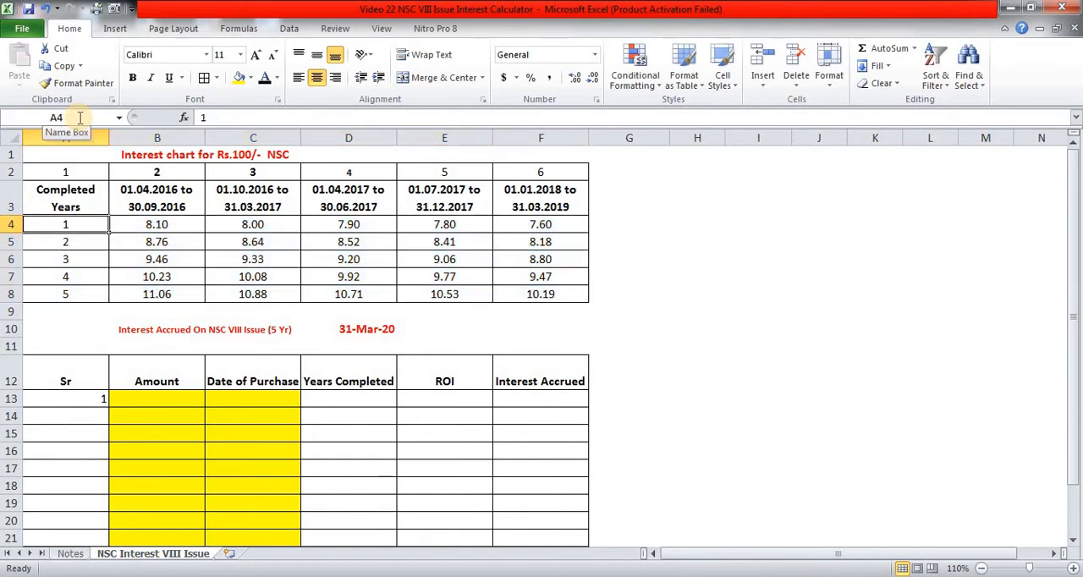
pyautogui.click(119, 117)
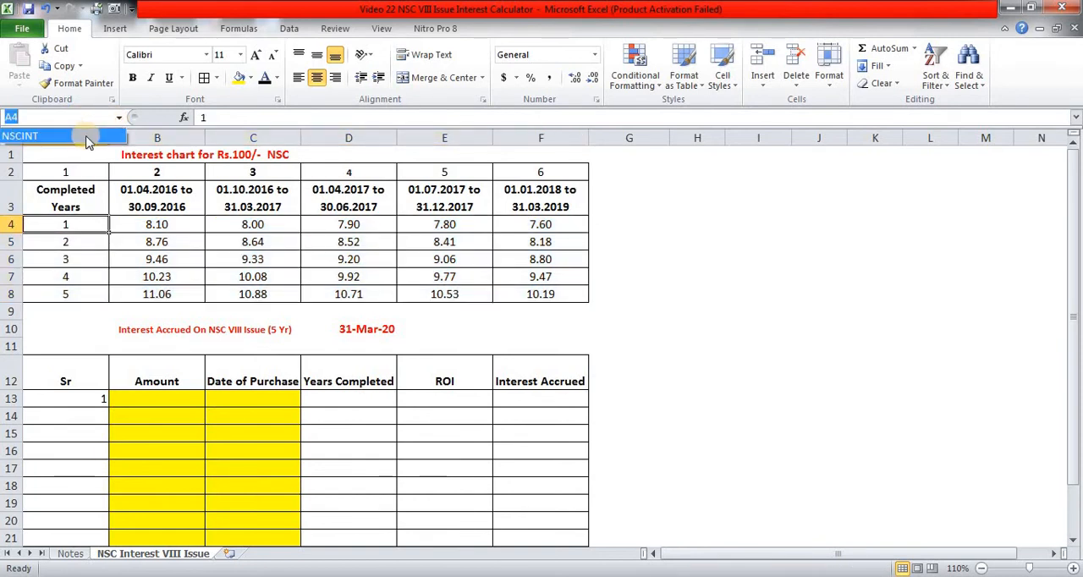
pyautogui.click(87, 140)
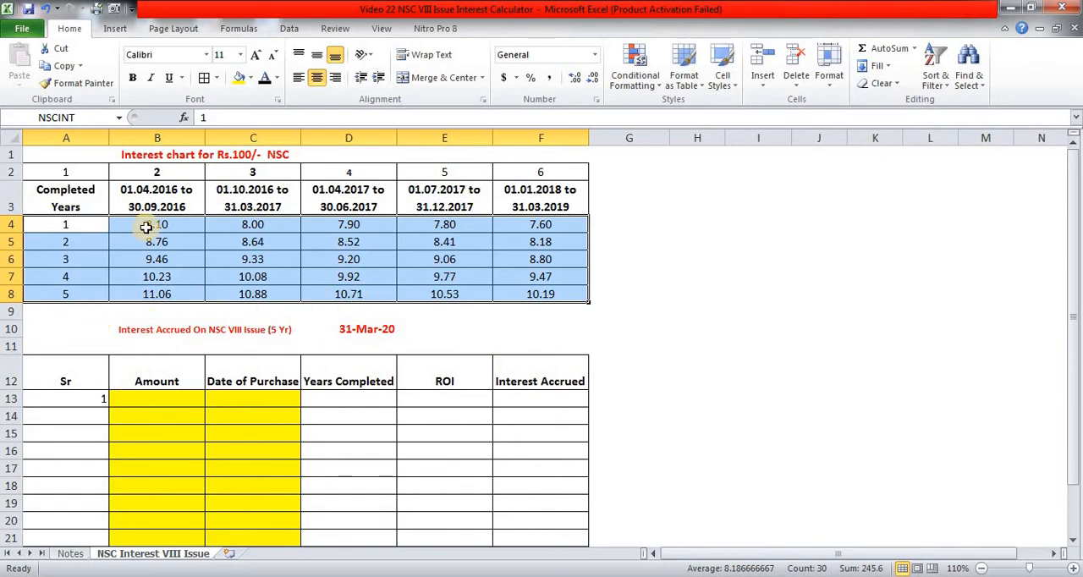
# - Enter the amount 100000 and the purchase date 1/5/2016 for serial number 1 in row 13
pyautogui.click(169, 395)
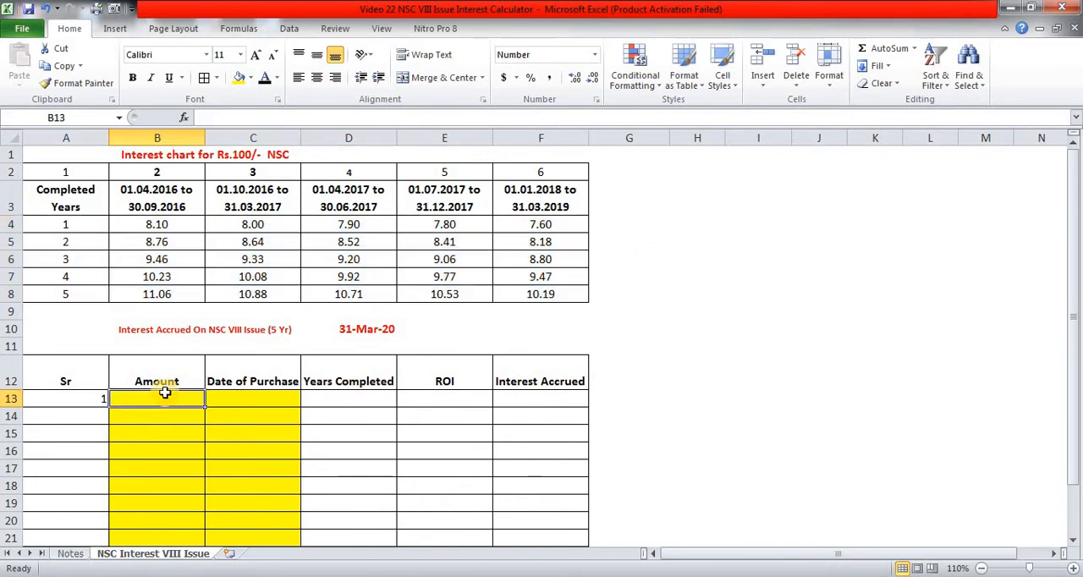
pyautogui.press('Right')
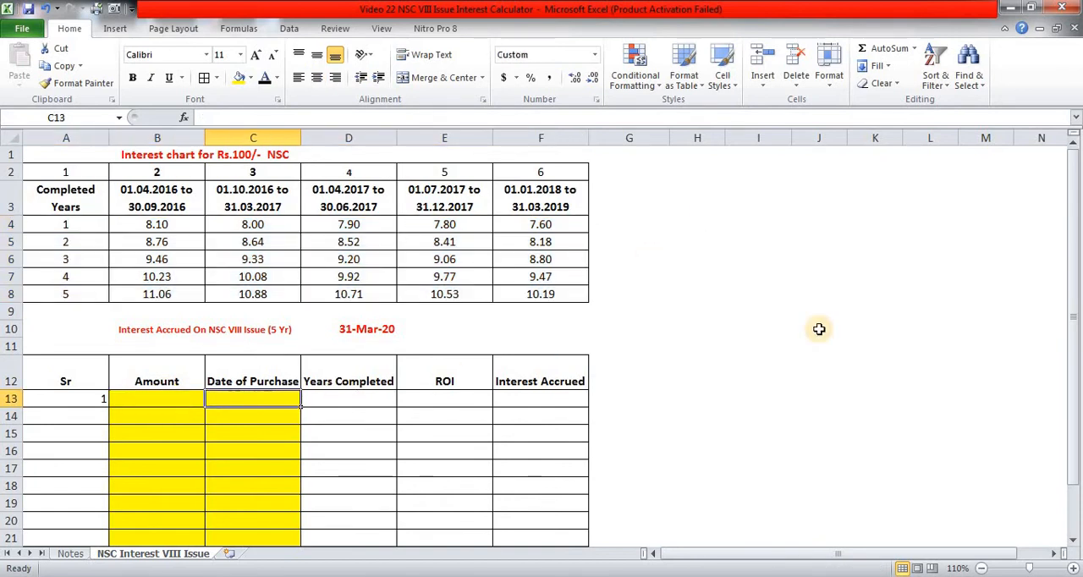
pyautogui.press('Left')
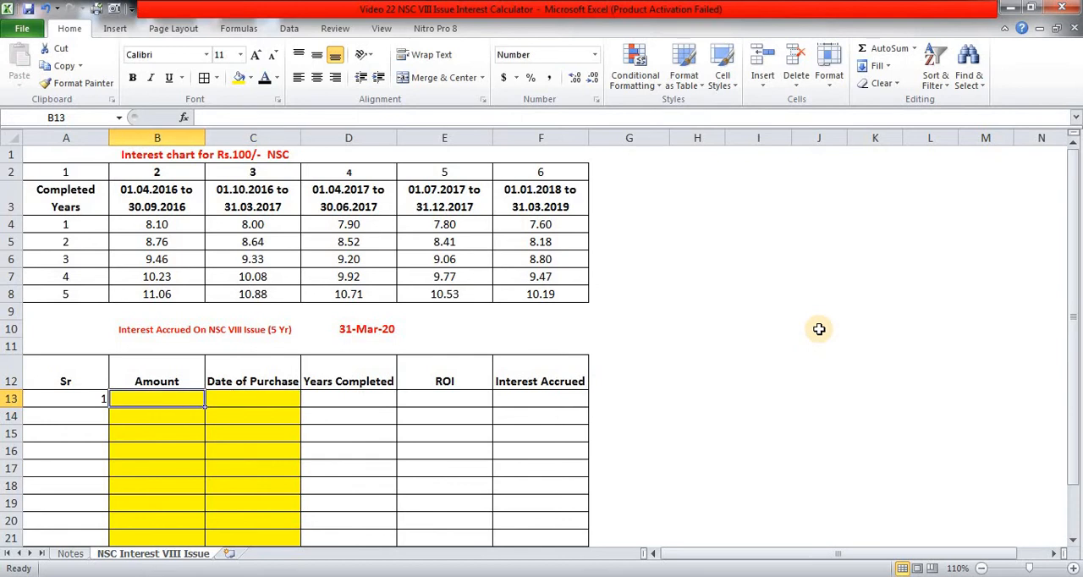
pyautogui.write('100000')
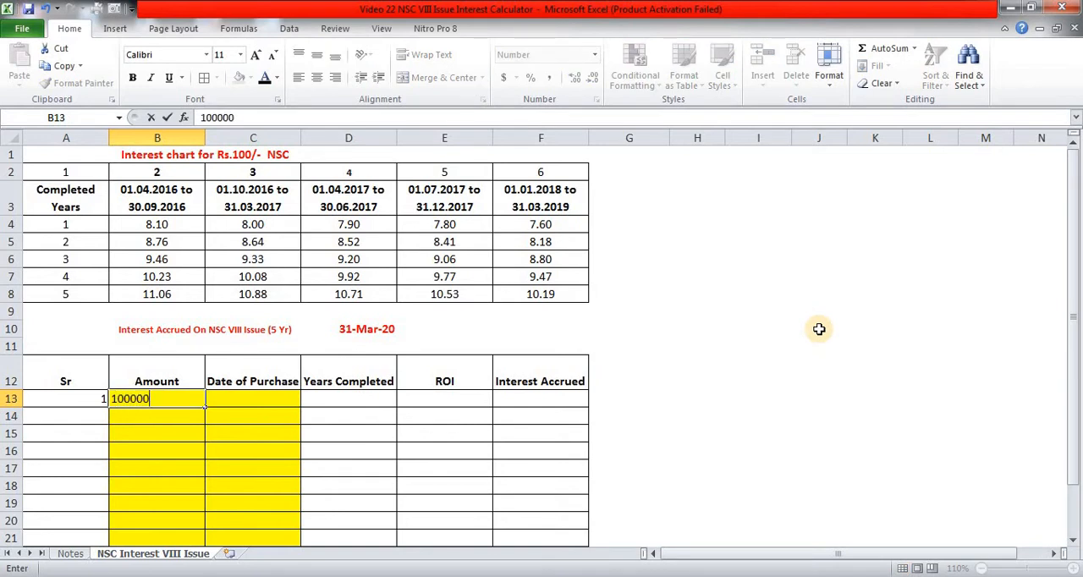
pyautogui.press('Tab')
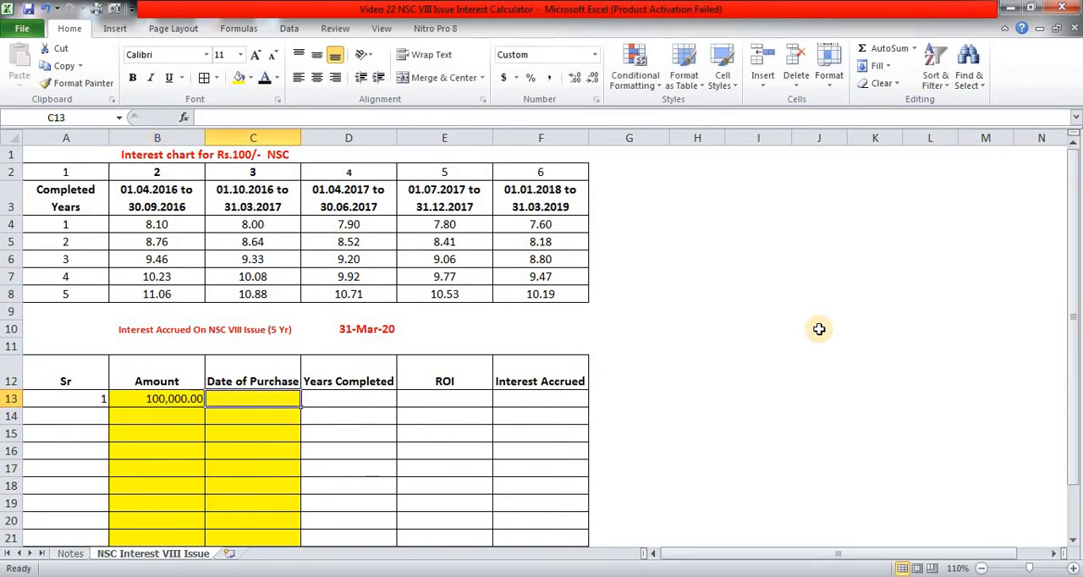
pyautogui.write('1/5/2016')
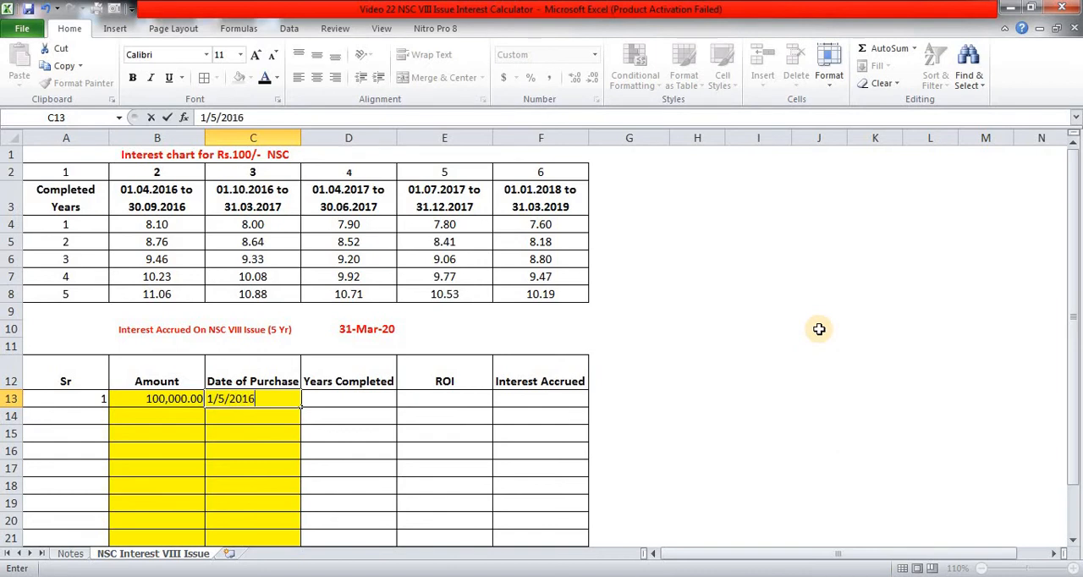
pyautogui.press('Tab')
pyautogui.press('Right')
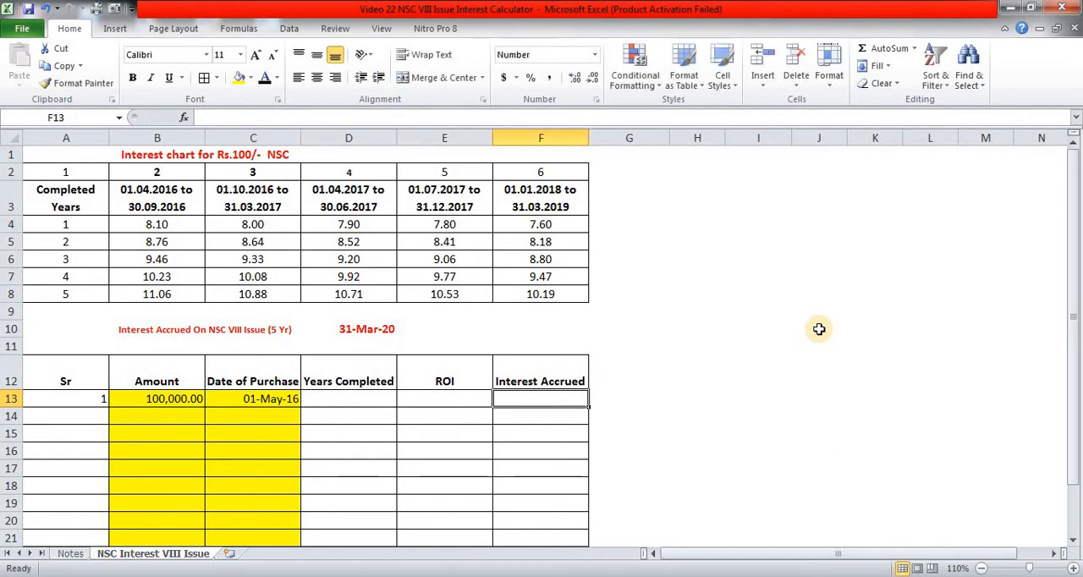
pyautogui.press('Left')
pyautogui.press('Left')
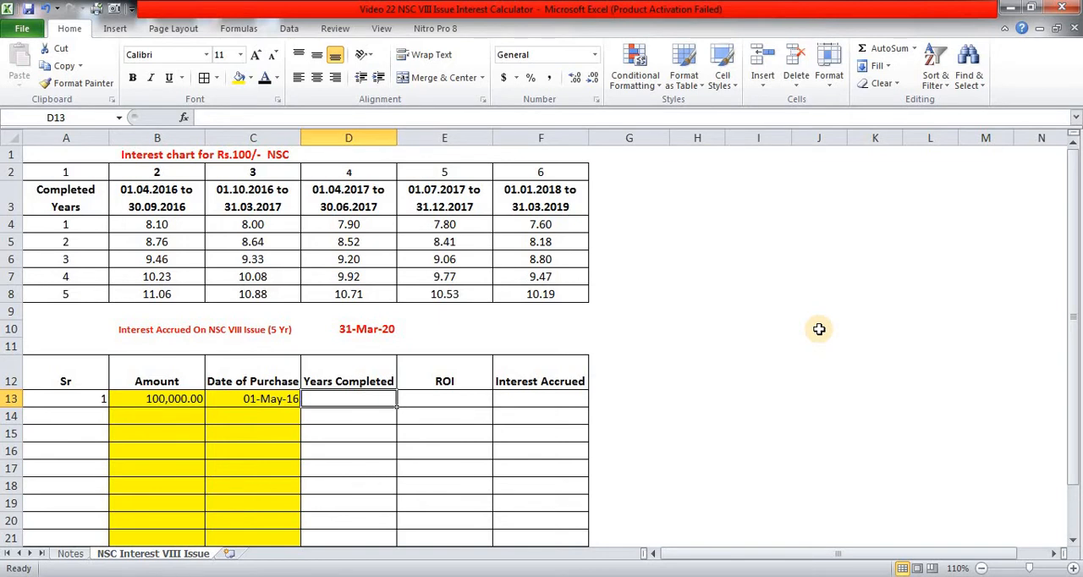
pyautogui.press('Left')
pyautogui.press('Left')
pyautogui.press('Left')
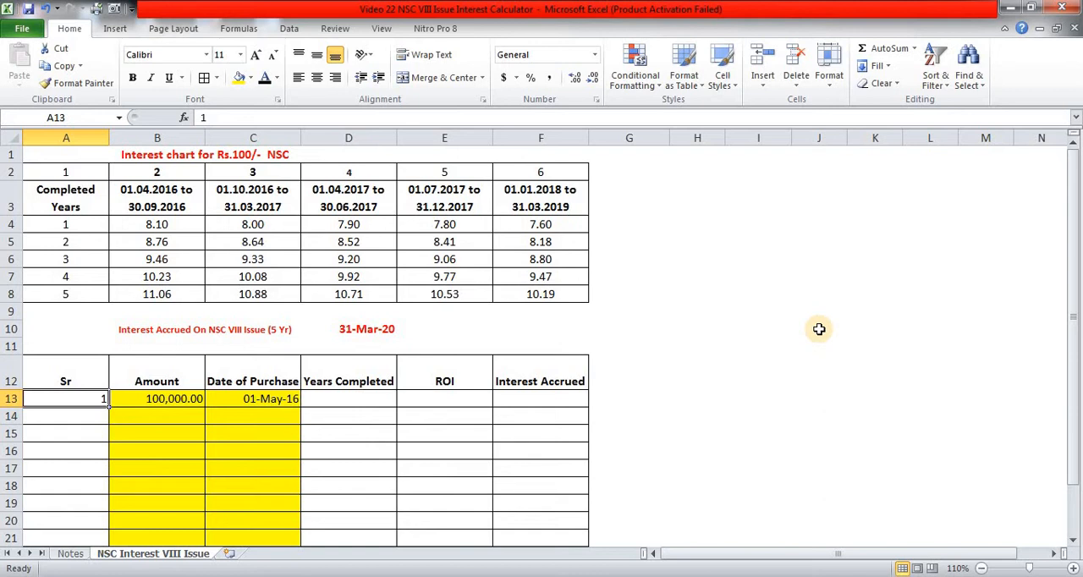
# - Enter the automatic serial number formula =IF(B14="","",A13+1) in A14
pyautogui.press('Down')
pyautogui.press('Right')
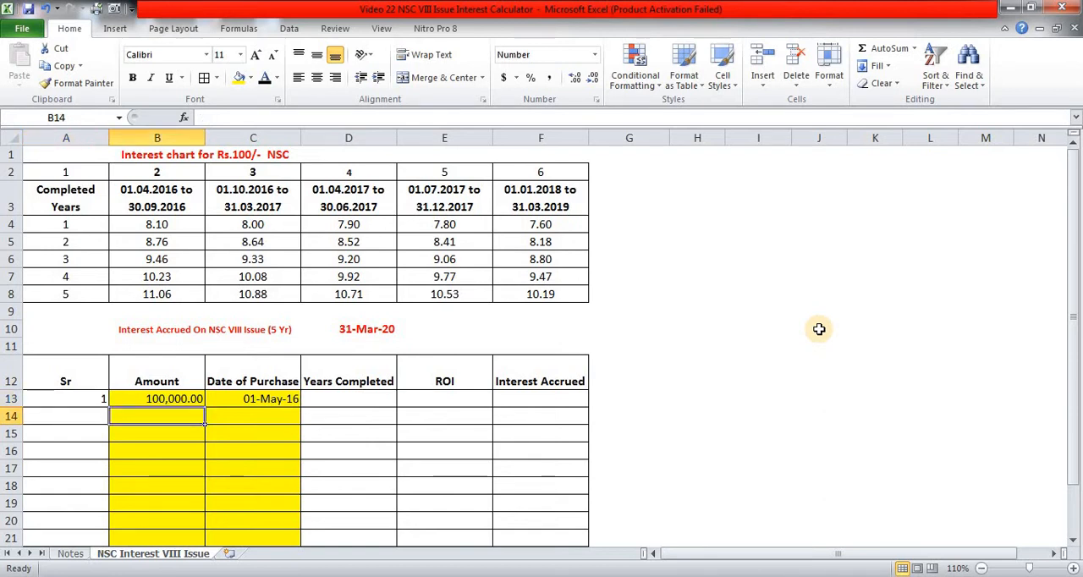
pyautogui.press('Left')
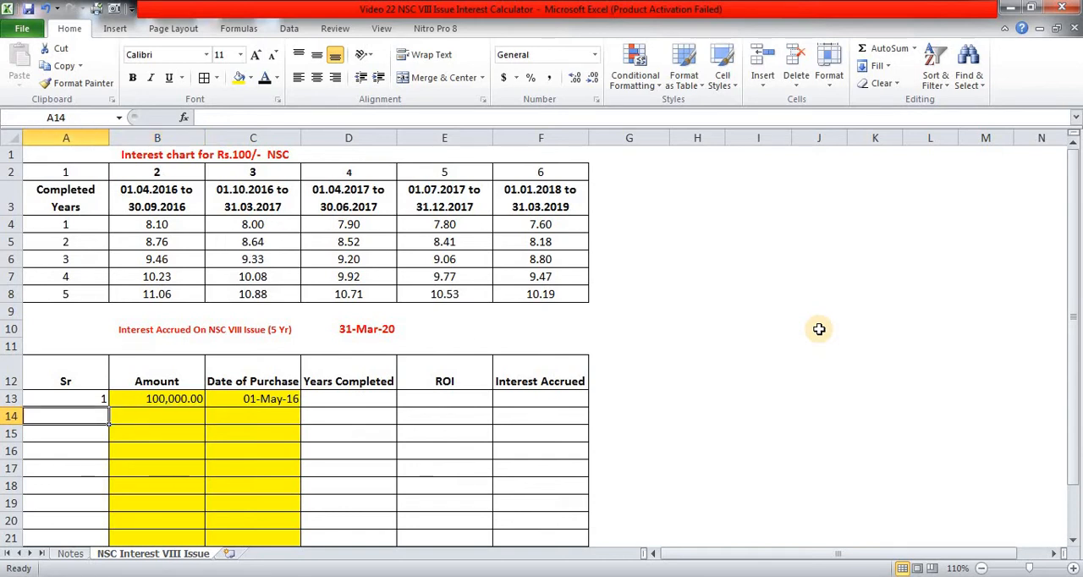
pyautogui.write('=')
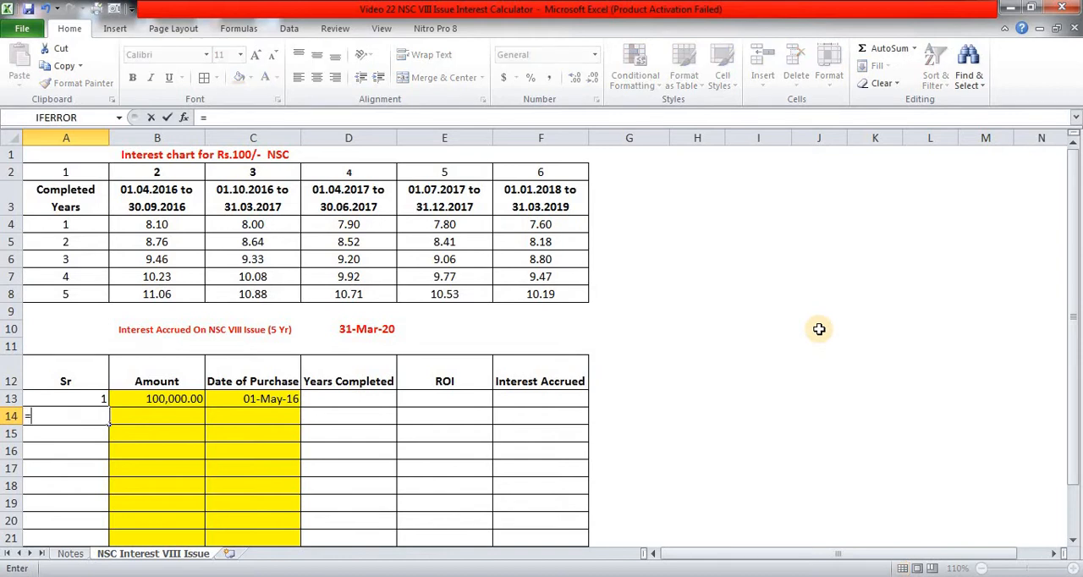
pyautogui.write('IF(')
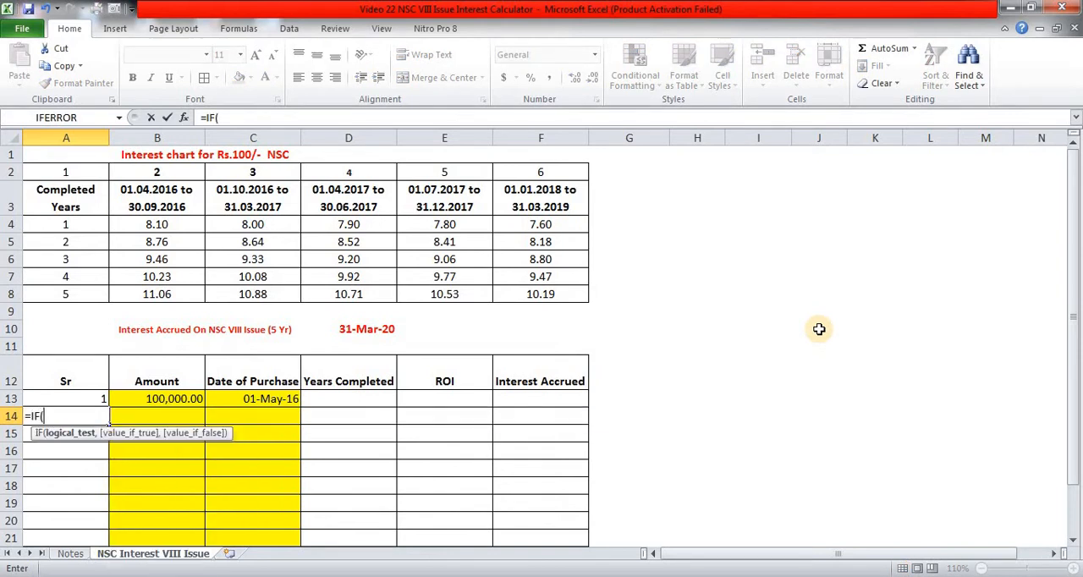
pyautogui.write('B14=')
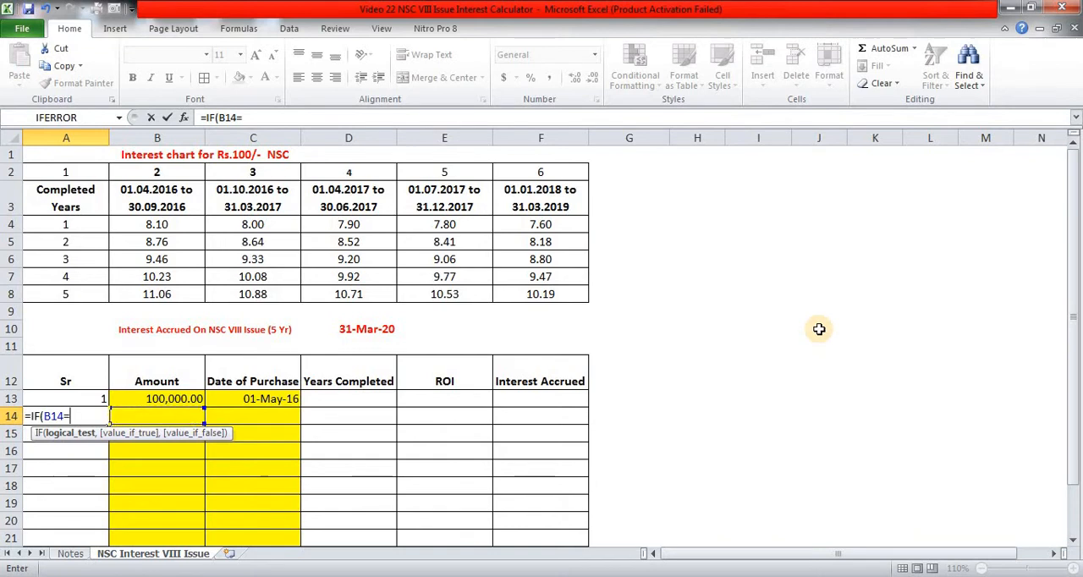
pyautogui.write('""')
pyautogui.write(',""')
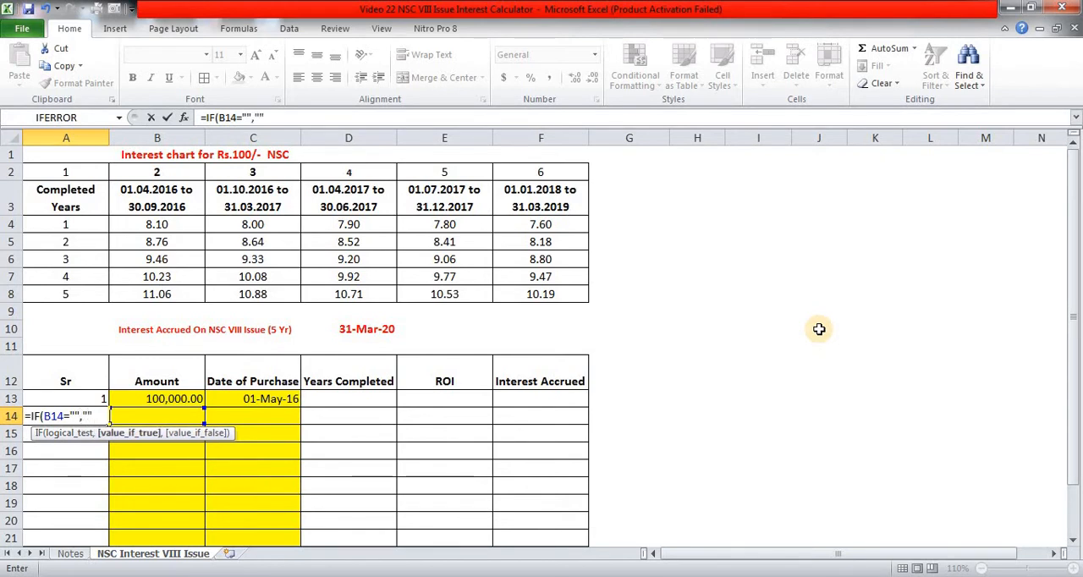
pyautogui.write(',A13+')
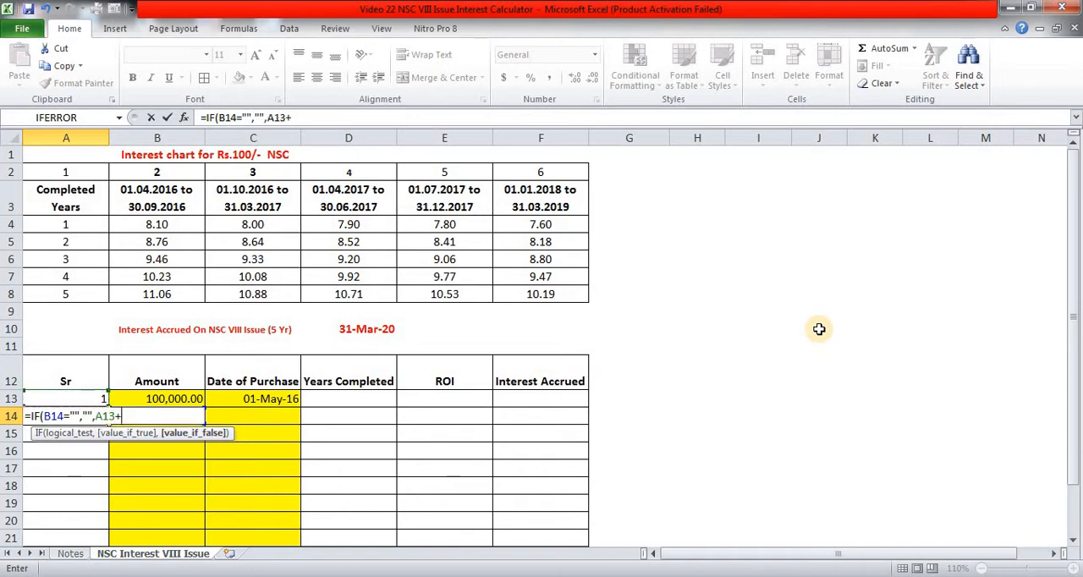
pyautogui.write('1)')
pyautogui.hotkey('ctrl', 'Return')
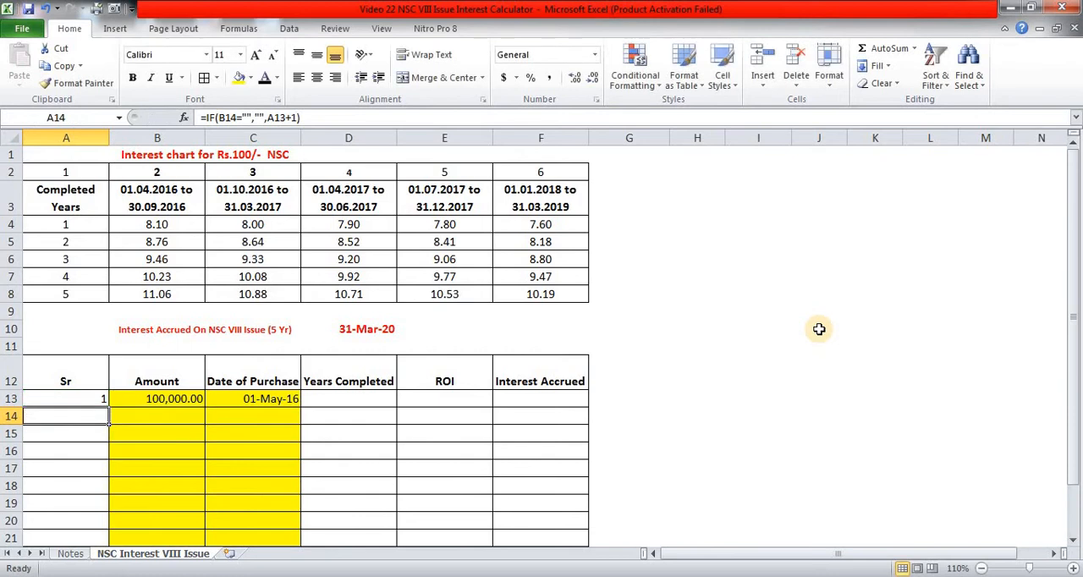
# - Copy the serial number formula from A14 down to A15:A22
pyautogui.hotkey('ctrl', 'c')
pyautogui.press('Down')
pyautogui.hotkey('shift', 'Down')
pyautogui.hotkey('shift', 'Down')
pyautogui.hotkey('shift', 'Down')
pyautogui.hotkey('shift', 'Down')
pyautogui.hotkey('shift', 'Down')
pyautogui.hotkey('shift', 'Down')
pyautogui.hotkey('shift', 'Down')
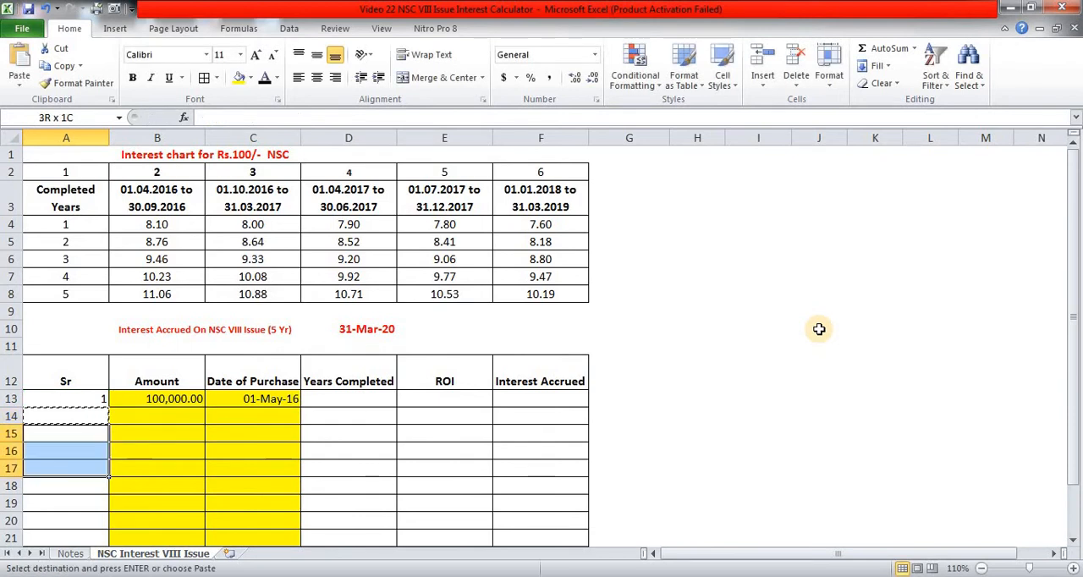
pyautogui.hotkey('shift', 'Down')
pyautogui.hotkey('shift', 'Down')
pyautogui.hotkey('shift', 'Up')
pyautogui.hotkey('shift', 'Up')
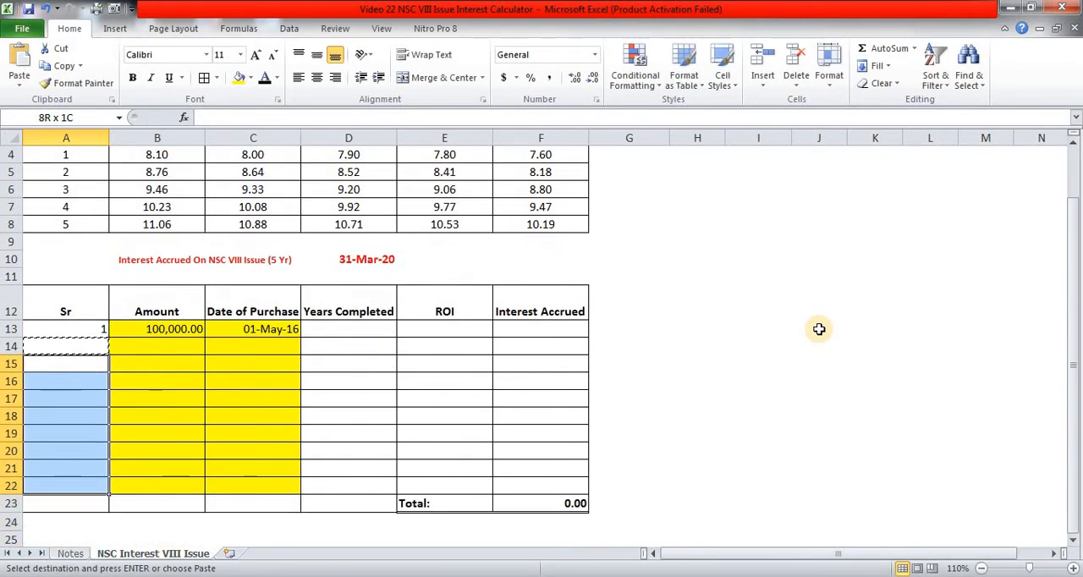
pyautogui.press('Return')
pyautogui.press('Up')
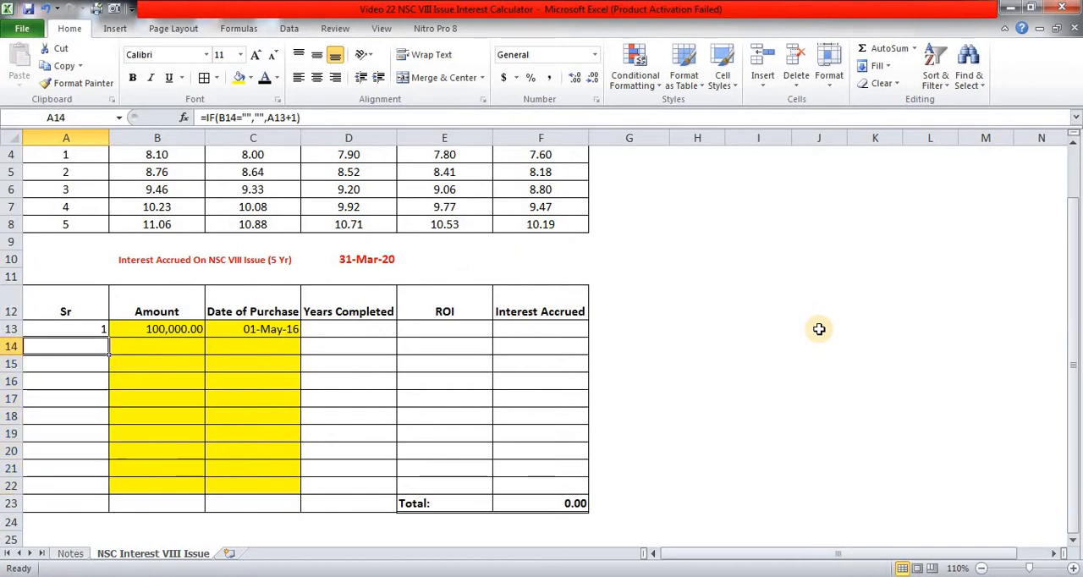
# - Test the serial number formula with an amount of 20000 in B14 and clear that amount again
pyautogui.press('Right')
pyautogui.write('20000')
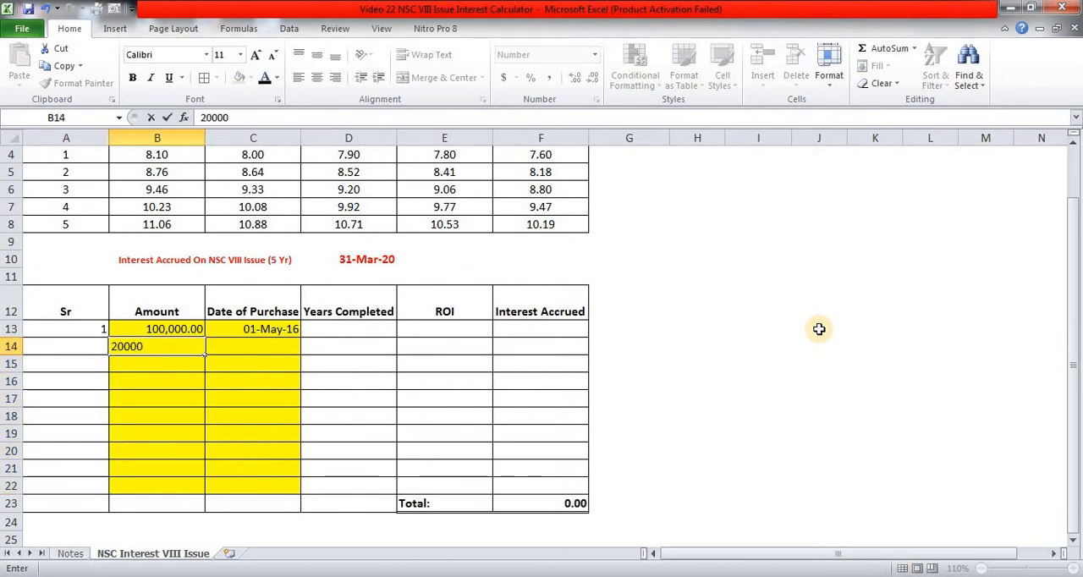
pyautogui.press('Return')
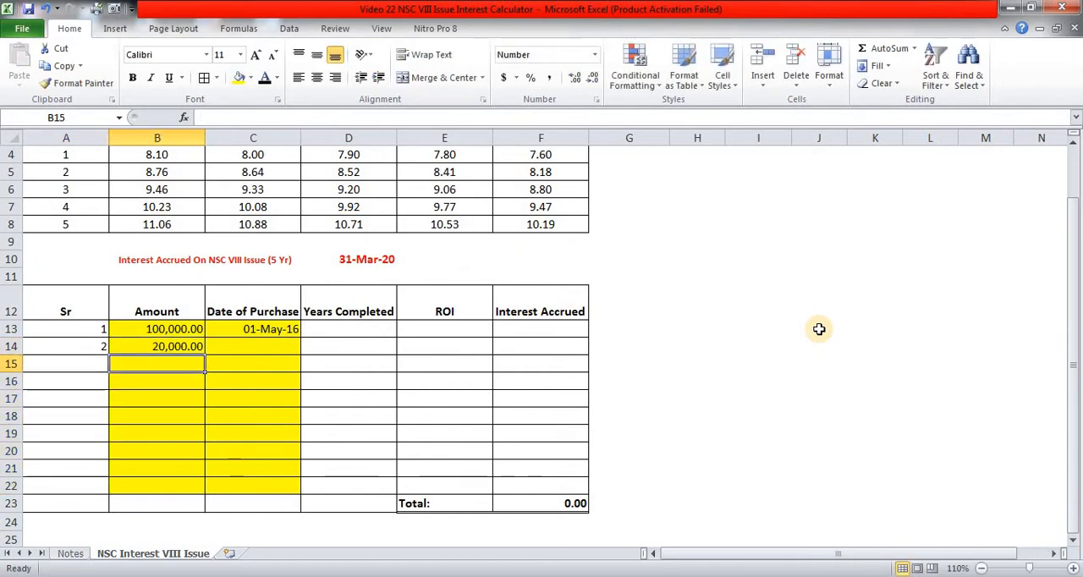
pyautogui.press('Up')
pyautogui.press('Left')
pyautogui.press('Right')
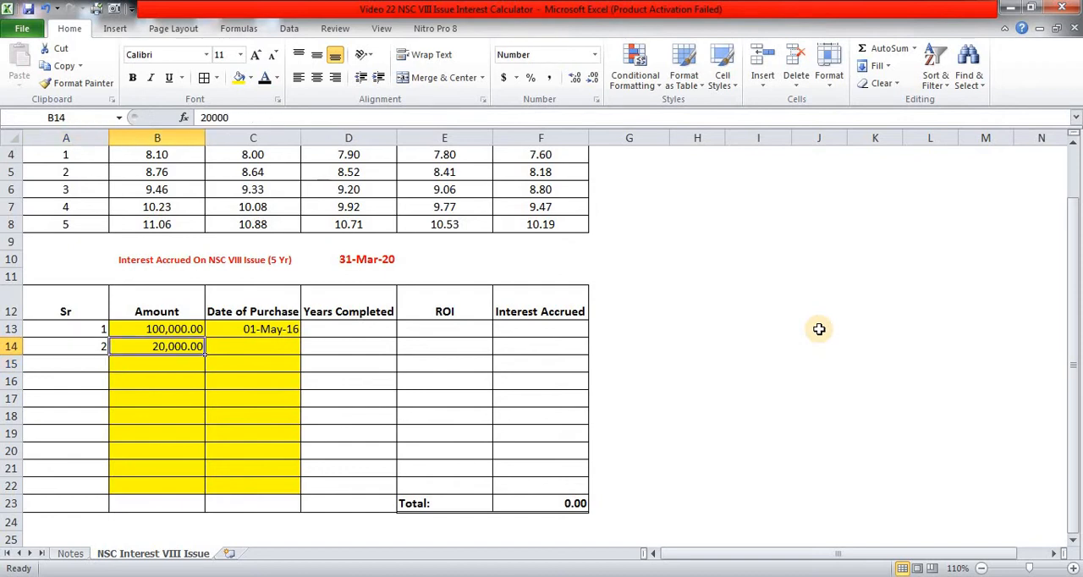
pyautogui.press('Delete')
# - Calculate the years completed in D13 with the formula =DATEDIF(C13,$D$10,"Y")
pyautogui.press('Up')
pyautogui.press('Right')
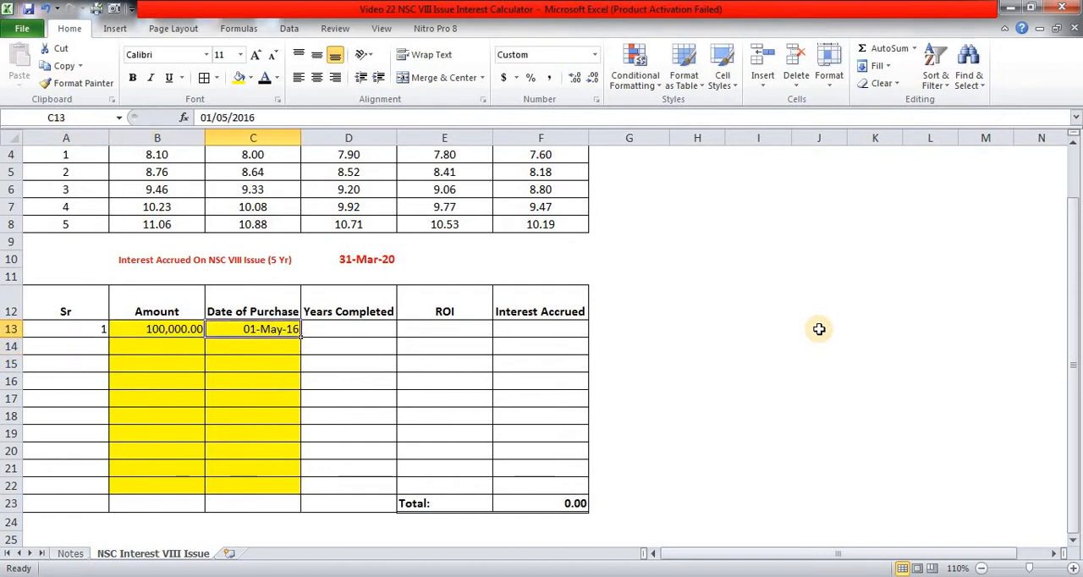
pyautogui.scroll(1, 821, 328)
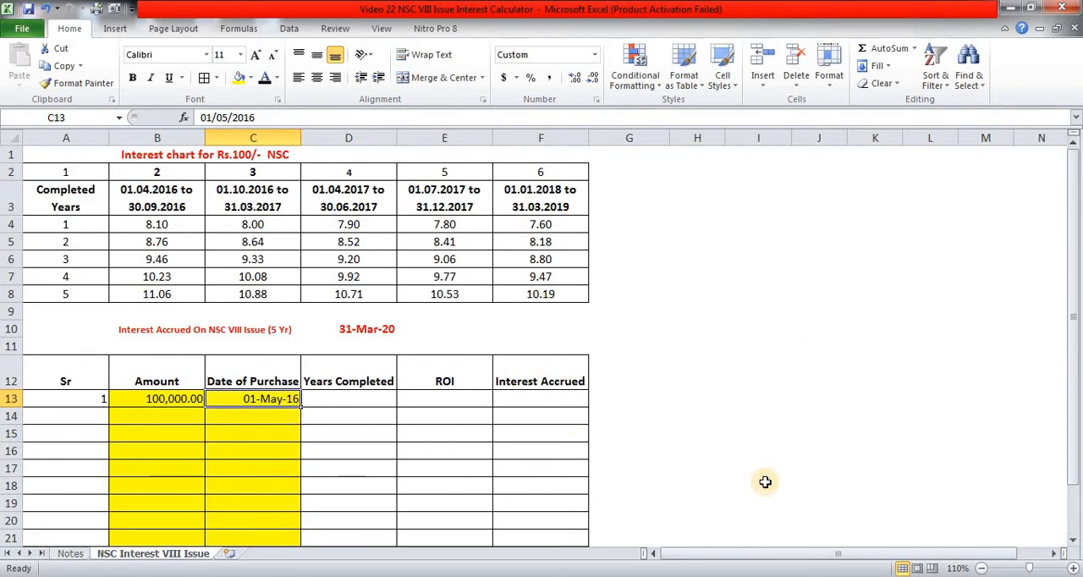
pyautogui.click(372, 399)
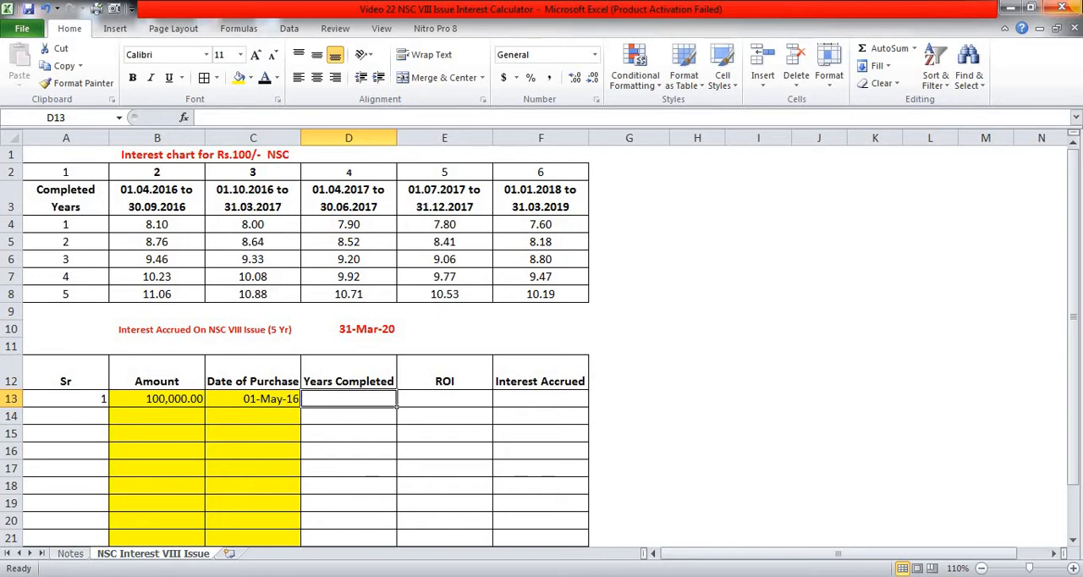
pyautogui.write('=')
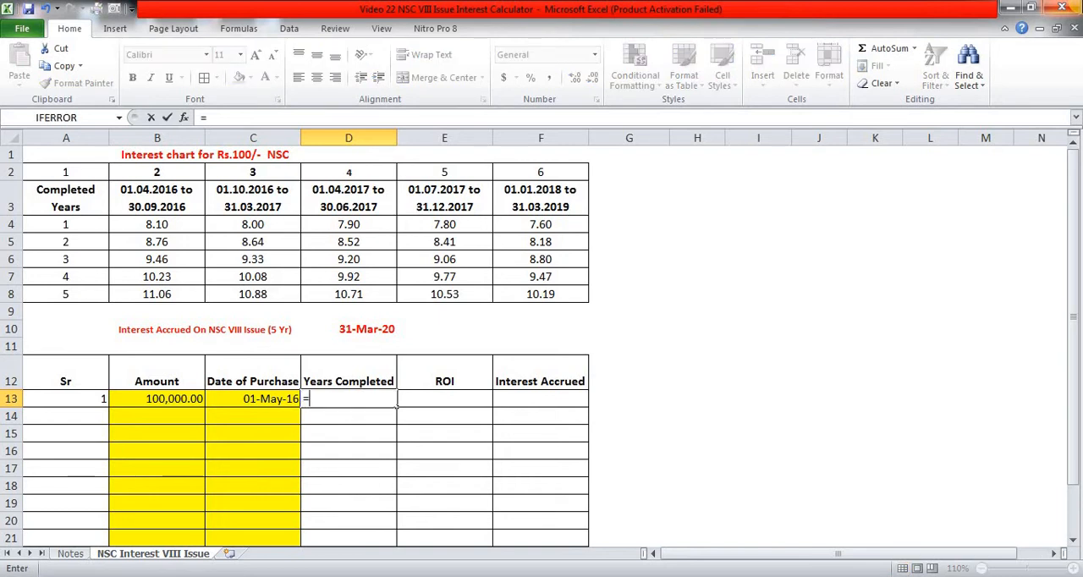
pyautogui.write('DATED')
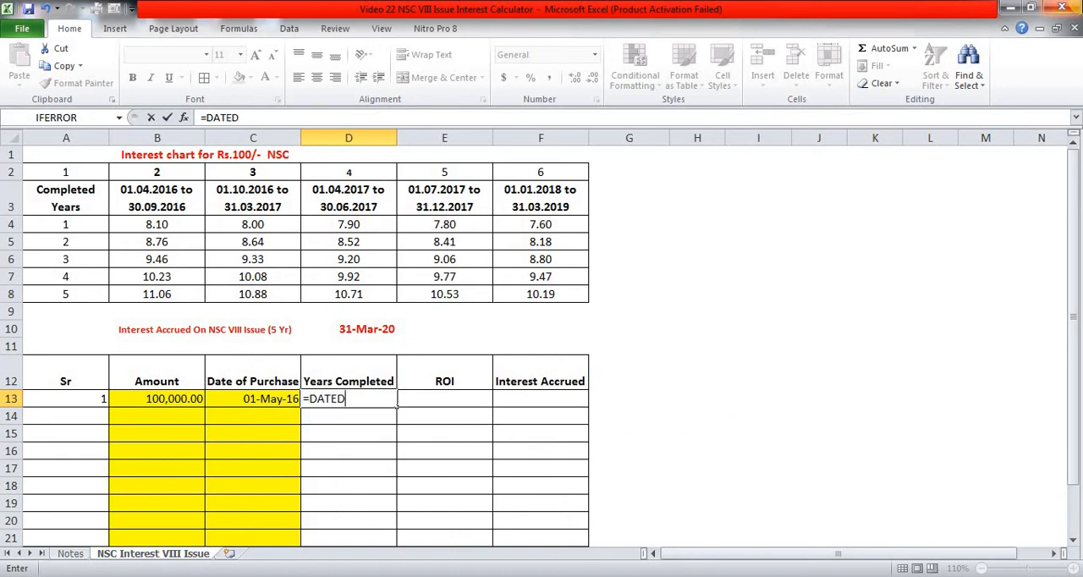
pyautogui.write('IF(')
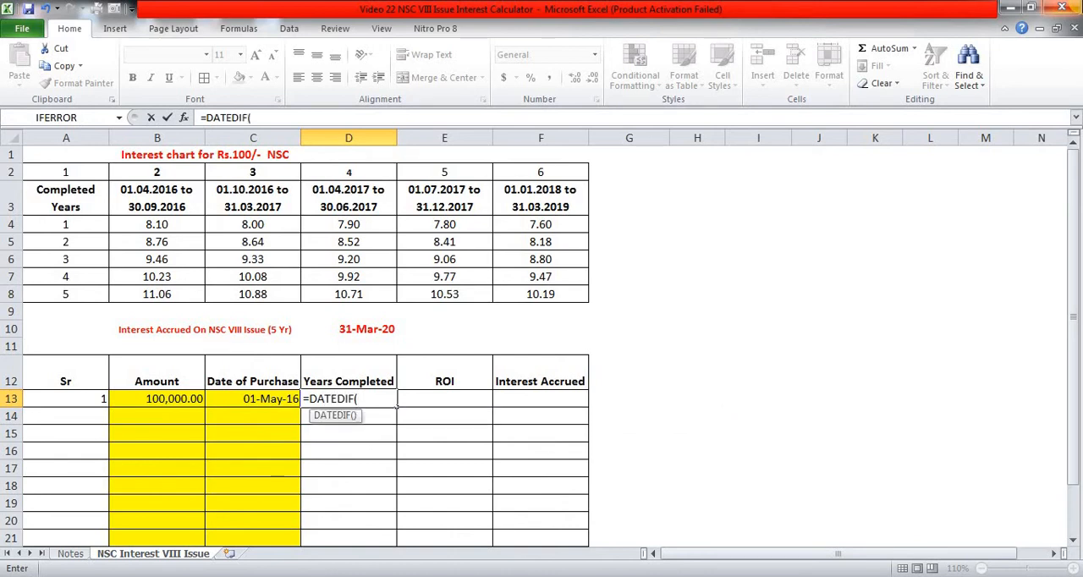
pyautogui.write('C13,')
pyautogui.press('Up')
pyautogui.press('Up')
pyautogui.press('Up')
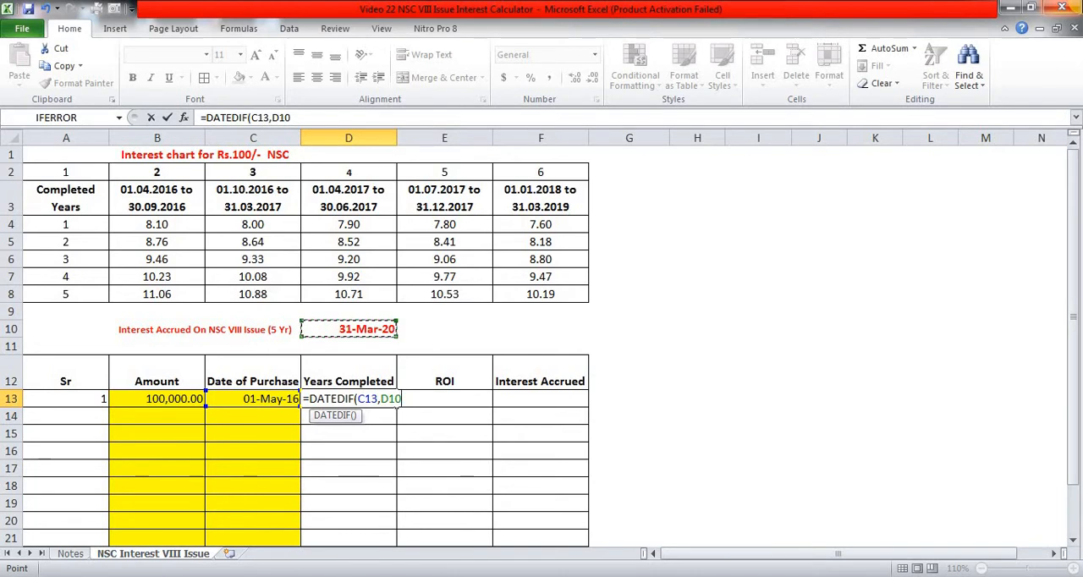
pyautogui.press('F4')
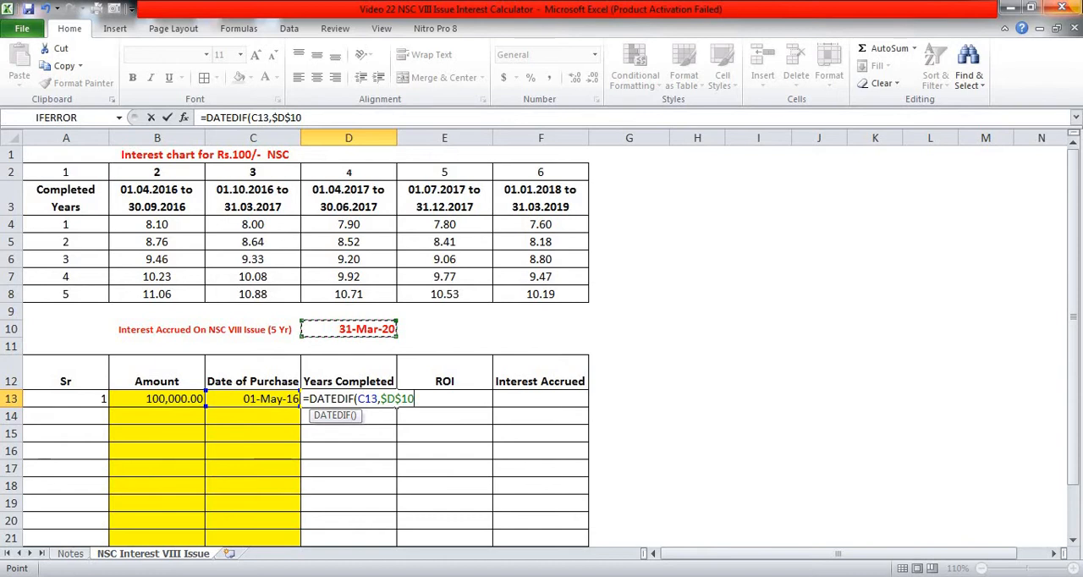
pyautogui.write(',"Y")')
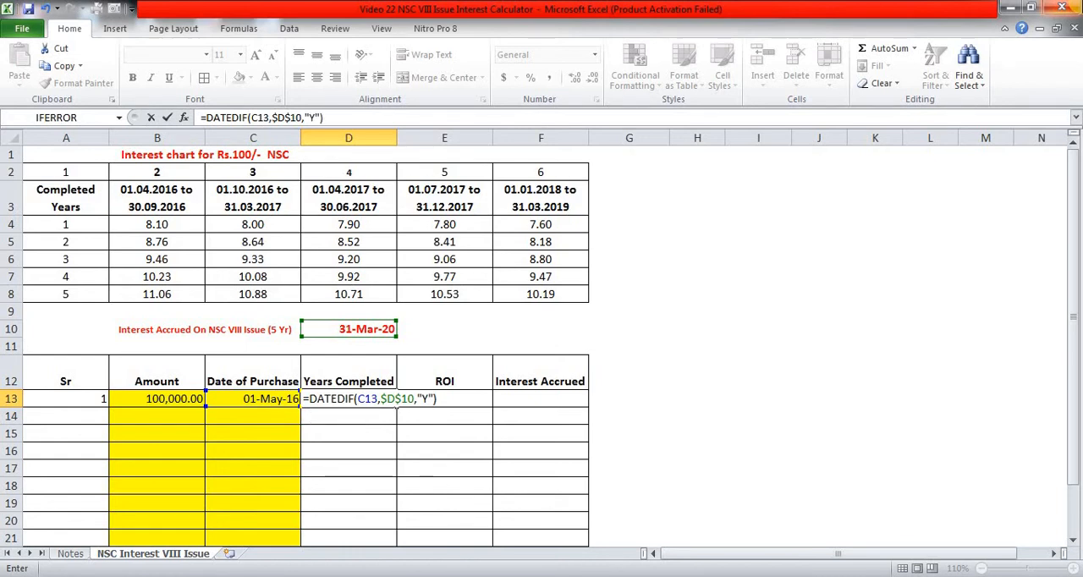
pyautogui.hotkey('ctrl', 'Return')
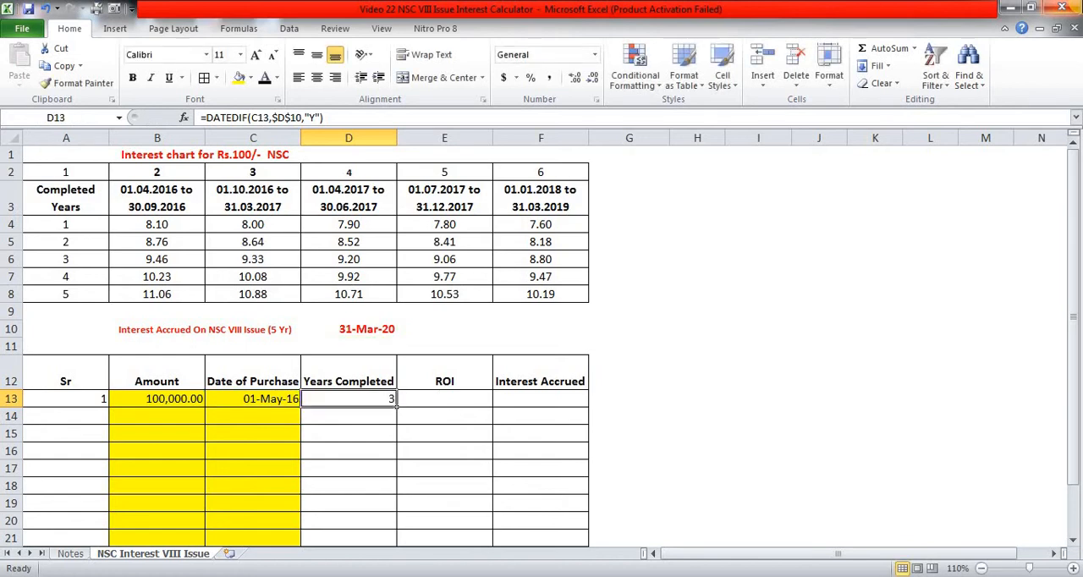
# - Examine which purchase period and completed-years rate in the interest chart apply to the investment in row 13
pyautogui.click(444, 398)
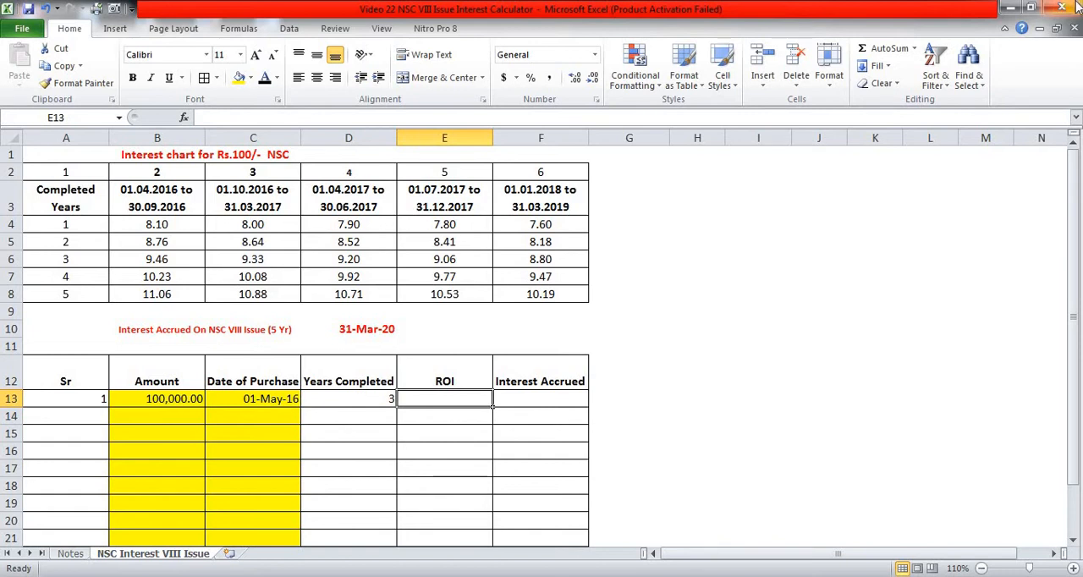
pyautogui.click(816, 330)
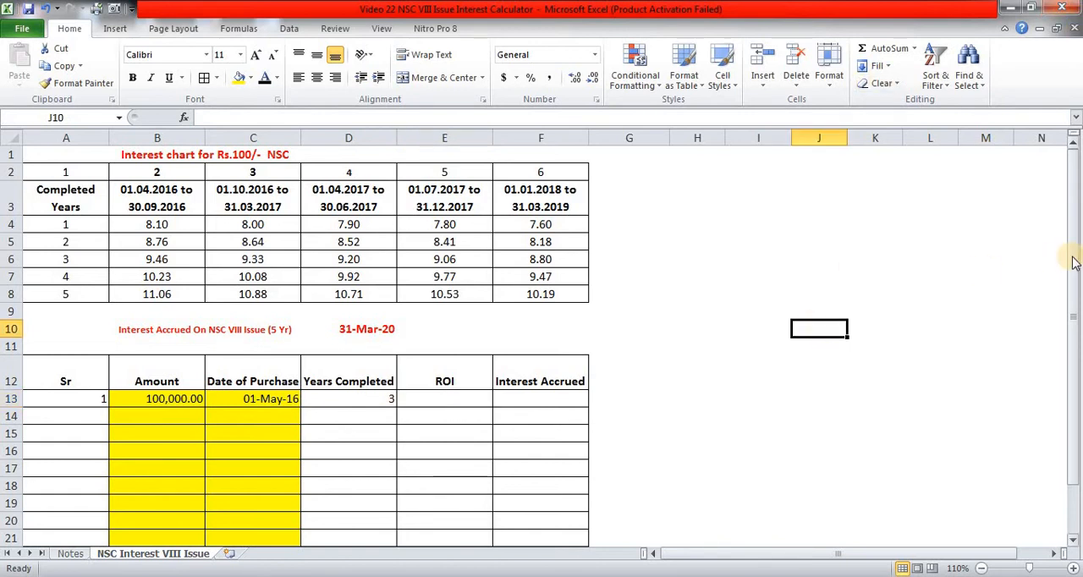
pyautogui.moveTo(1072, 259); pyautogui.dragTo(1072, 246)
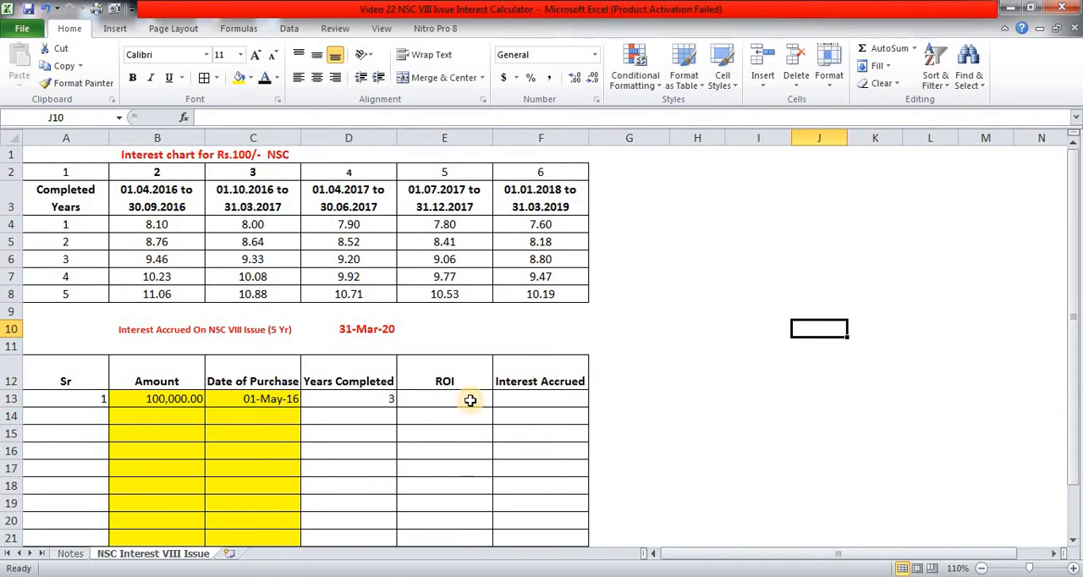
pyautogui.click(465, 400)
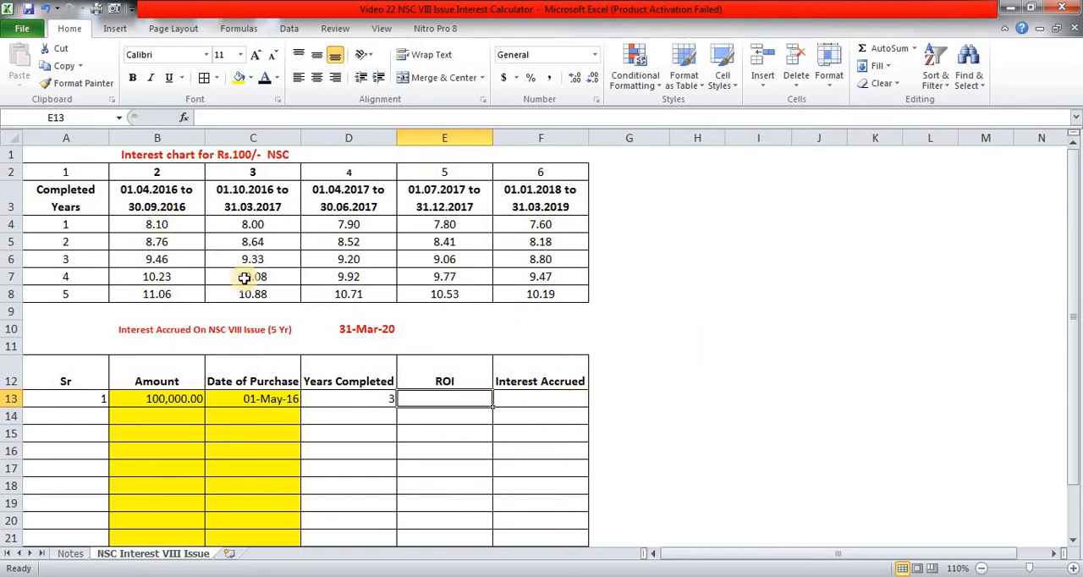
pyautogui.click(168, 186)
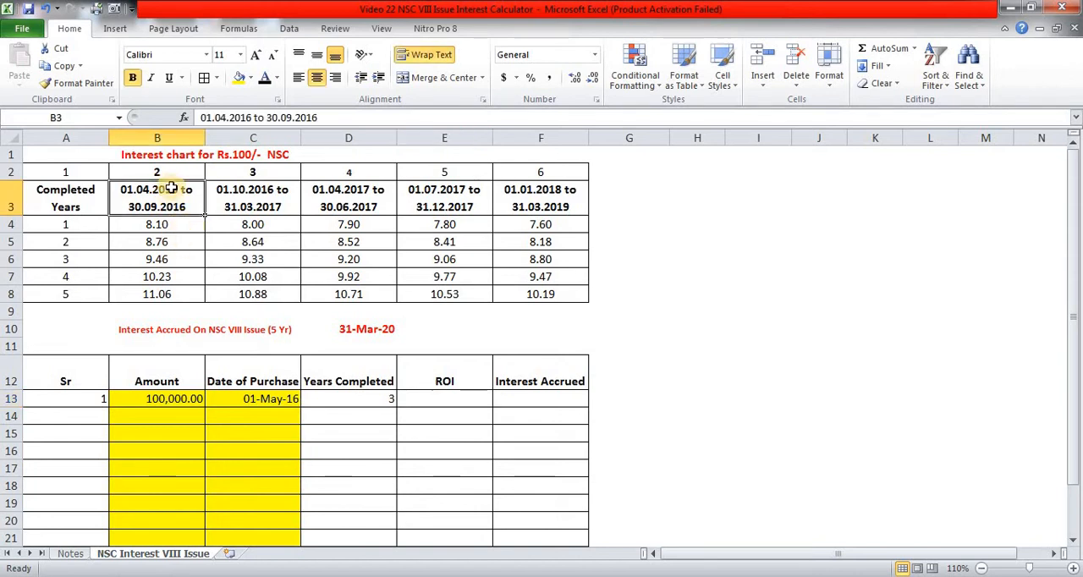
pyautogui.click(338, 393)
pyautogui.click(442, 398)
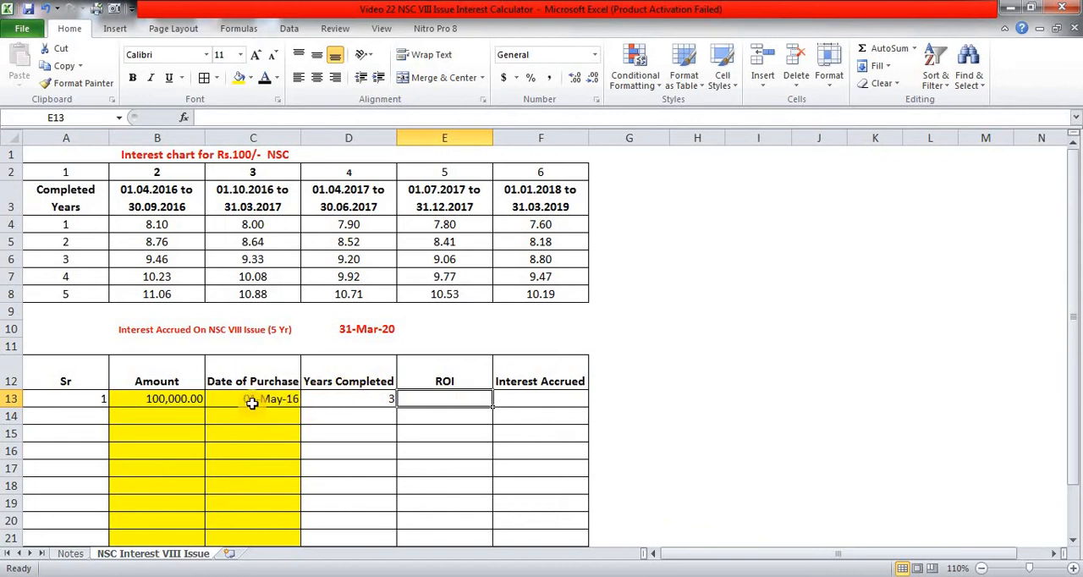
pyautogui.click(377, 401)
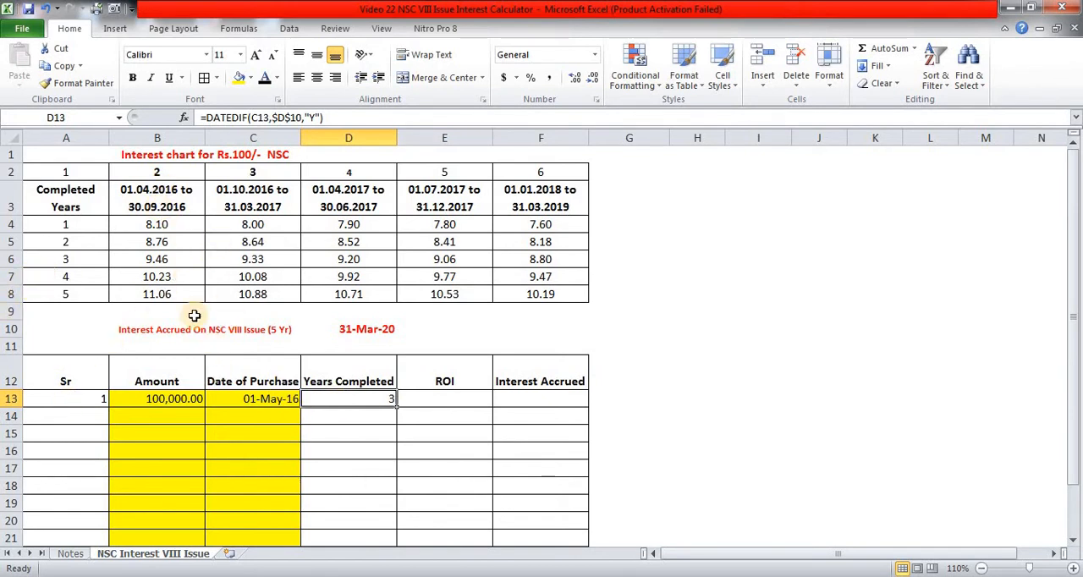
pyautogui.moveTo(157, 201); pyautogui.dragTo(158, 286)
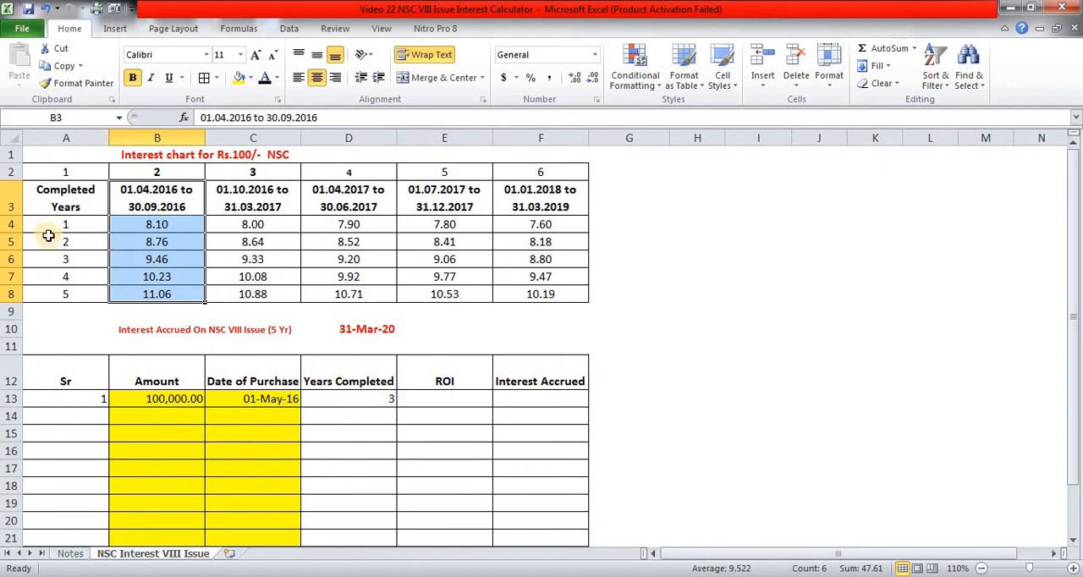
pyautogui.click(158, 259)
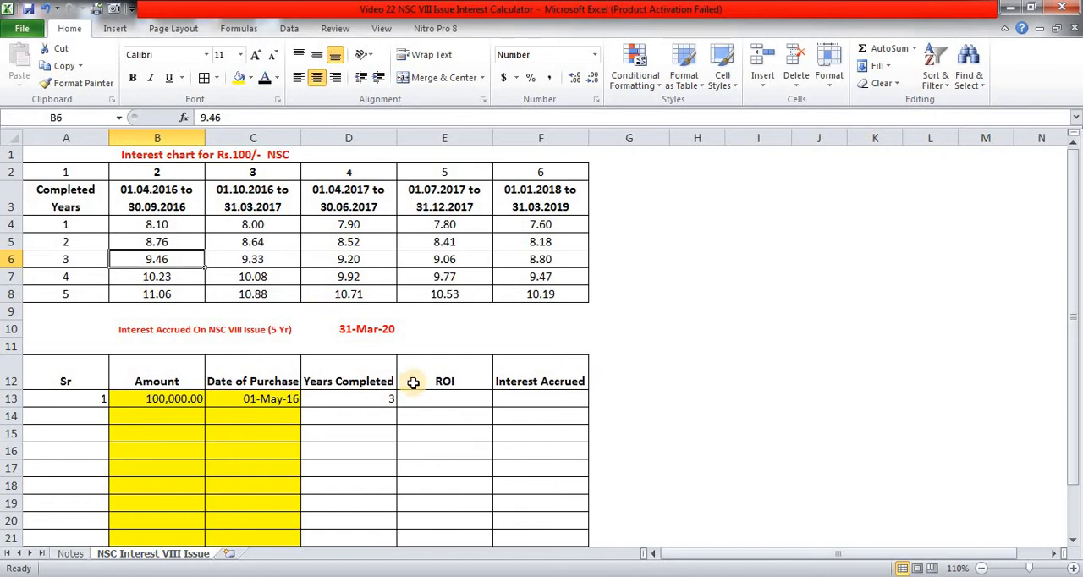
# - Start the ROI formula in E13 with =IF(C13>=DATE(2016,4,1) to test the purchase date against the first period's start
pyautogui.click(446, 398)
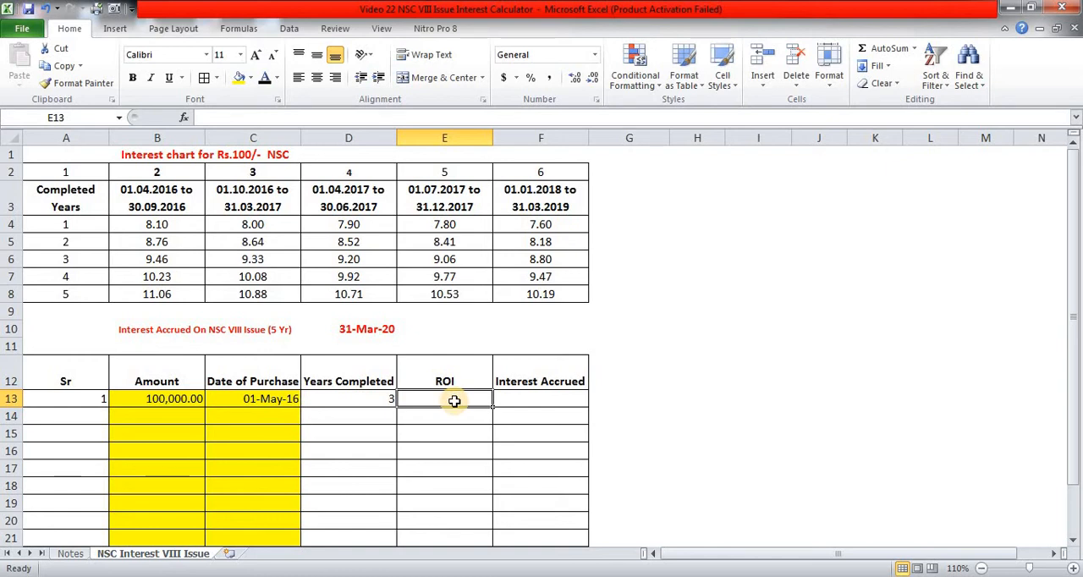
pyautogui.write('=IF')
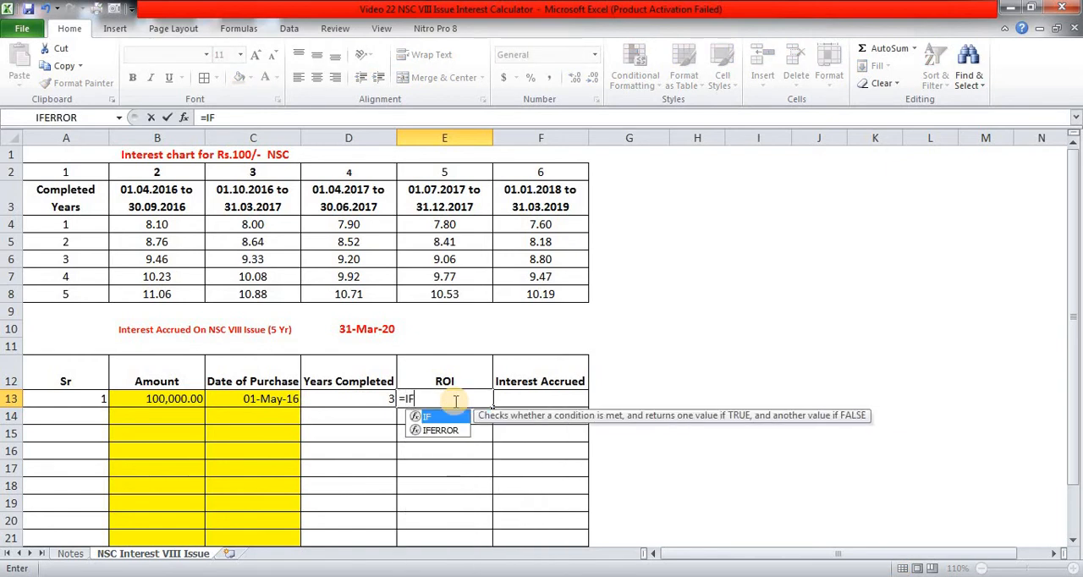
pyautogui.write('(')
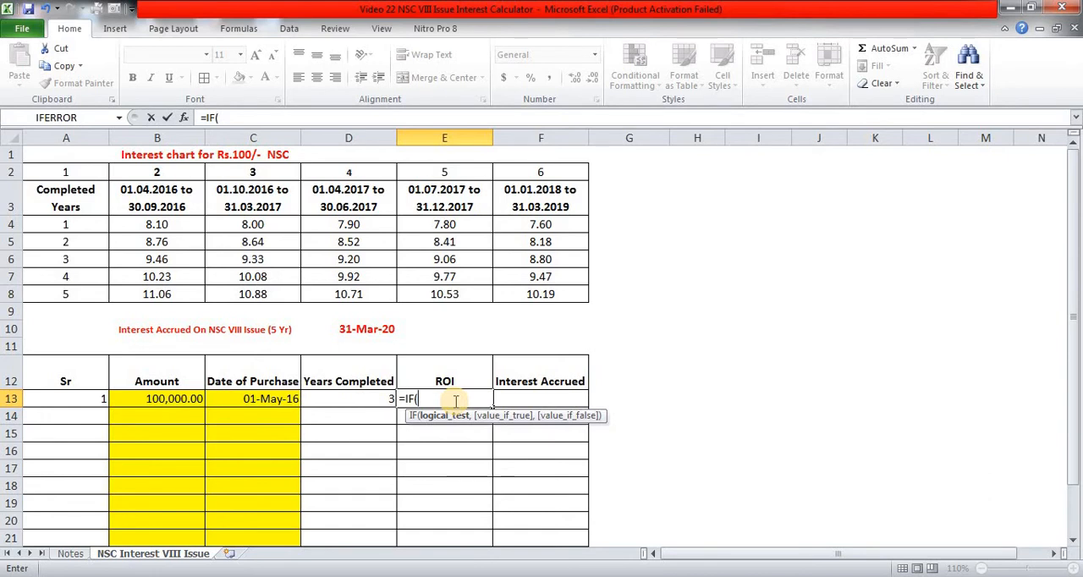
pyautogui.press('Left')
pyautogui.press('Left')
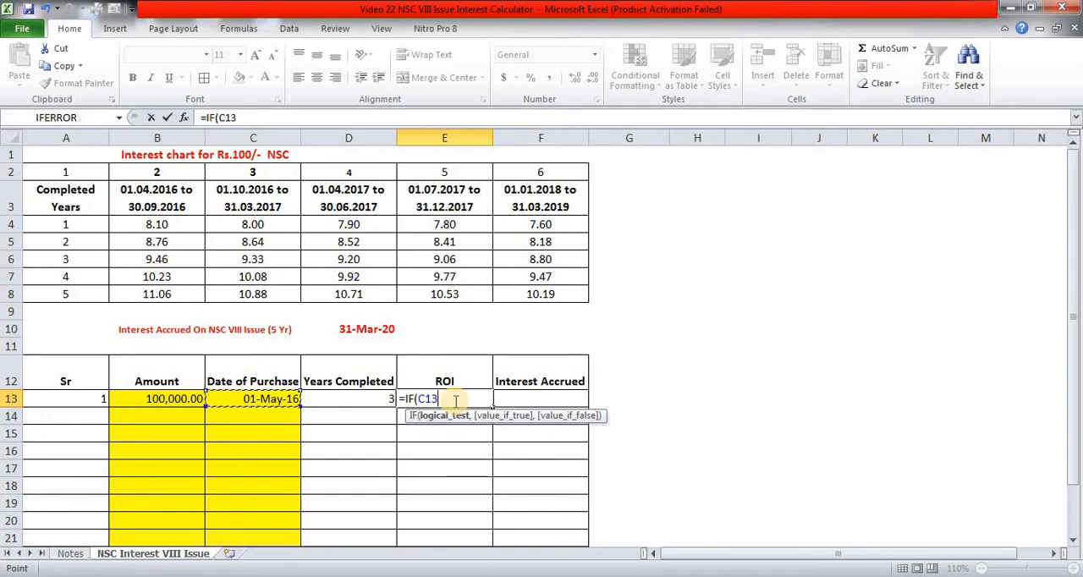
pyautogui.write('>=DATE(')
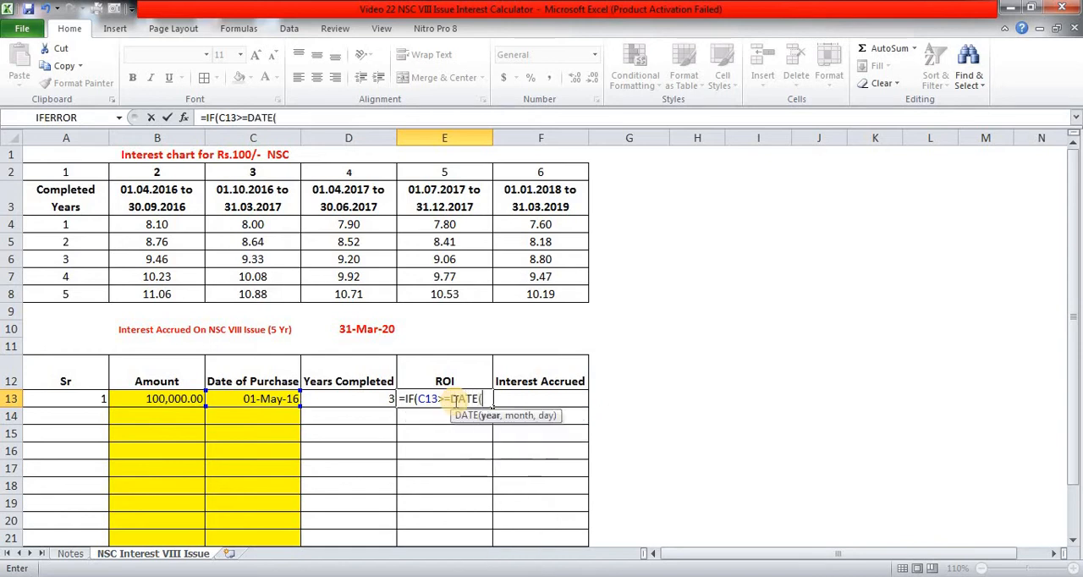
pyautogui.write('2016,4,')
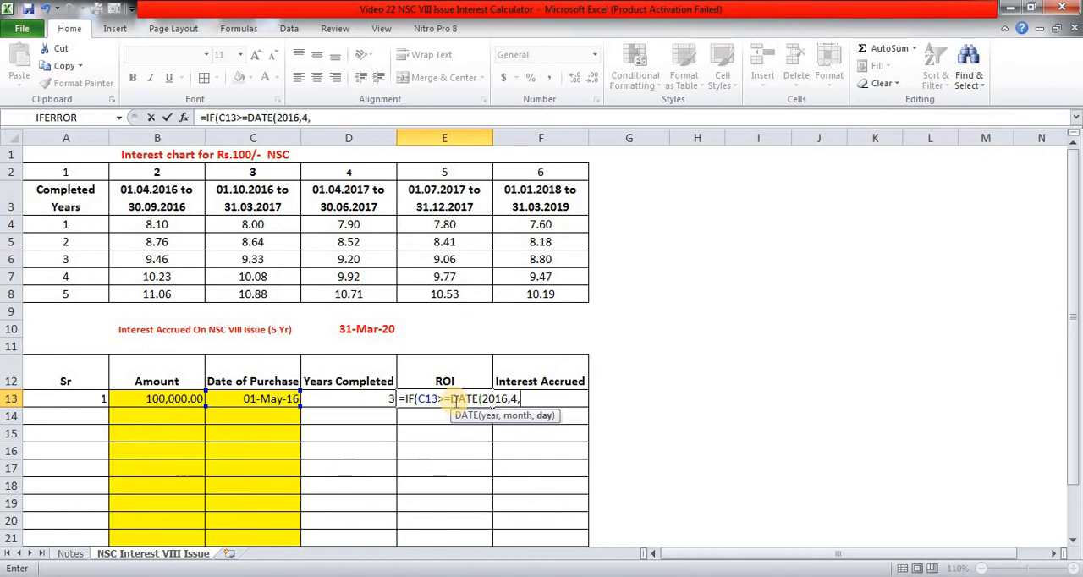
pyautogui.write('1),IF(')
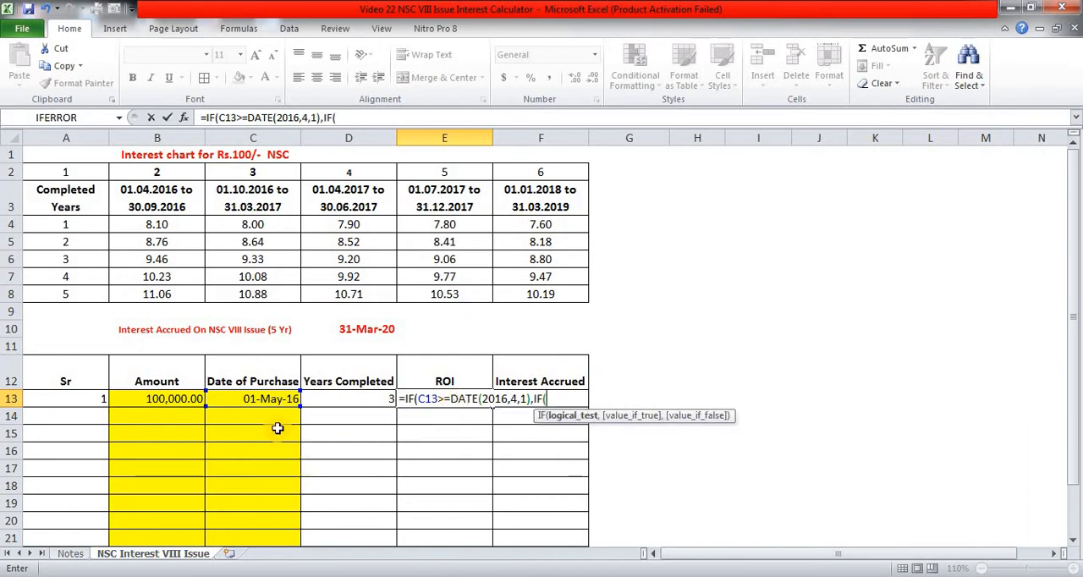
# - Nest a second condition in the E13 formula, IF(C13<=DATE(2016,9,30), to test against the first period's end
pyautogui.click(261, 399)
pyautogui.write('<=')
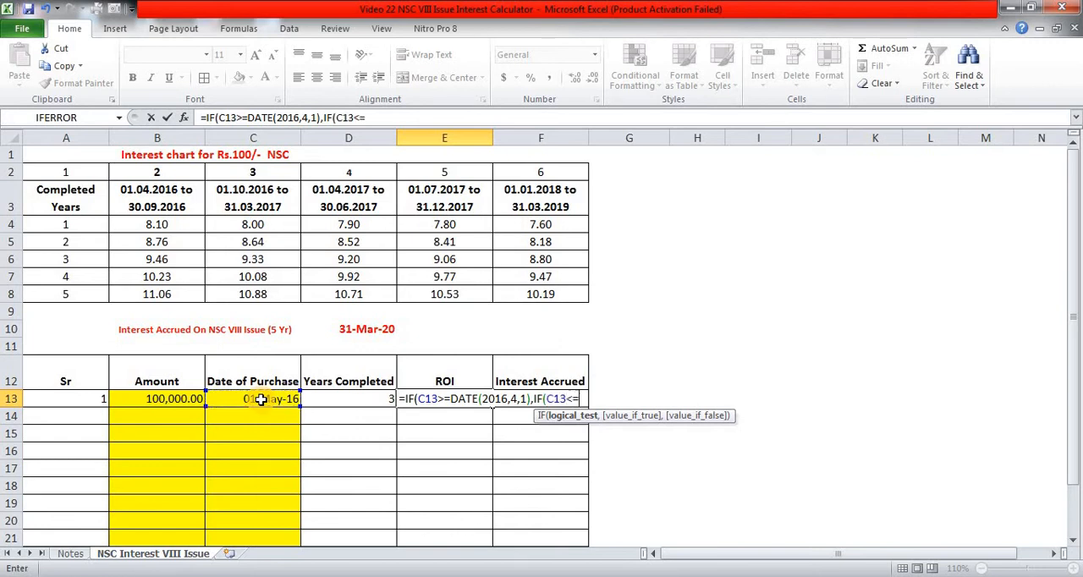
pyautogui.write('DATE(')
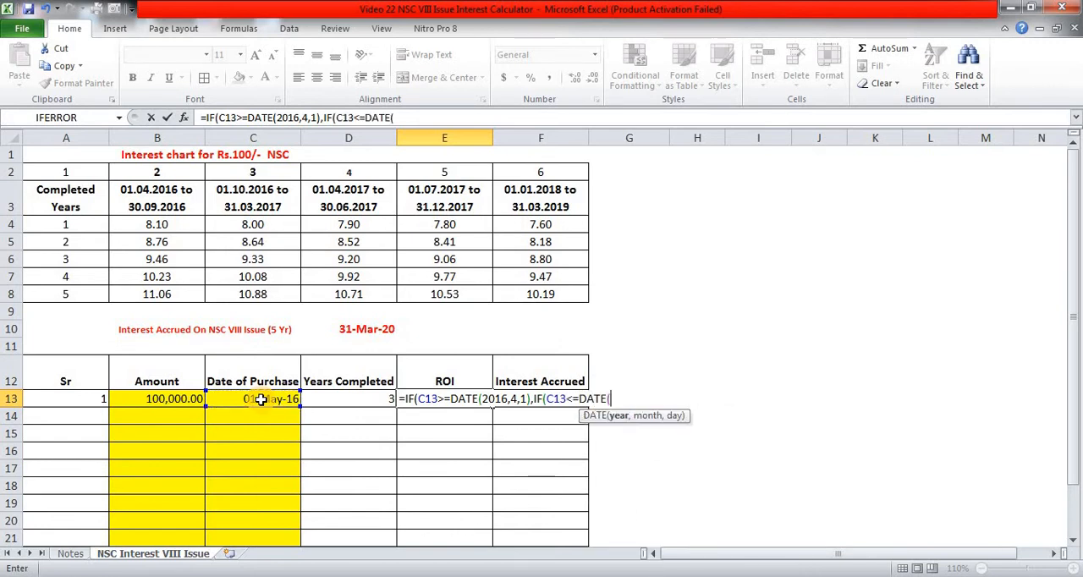
pyautogui.write('2016,9,30')
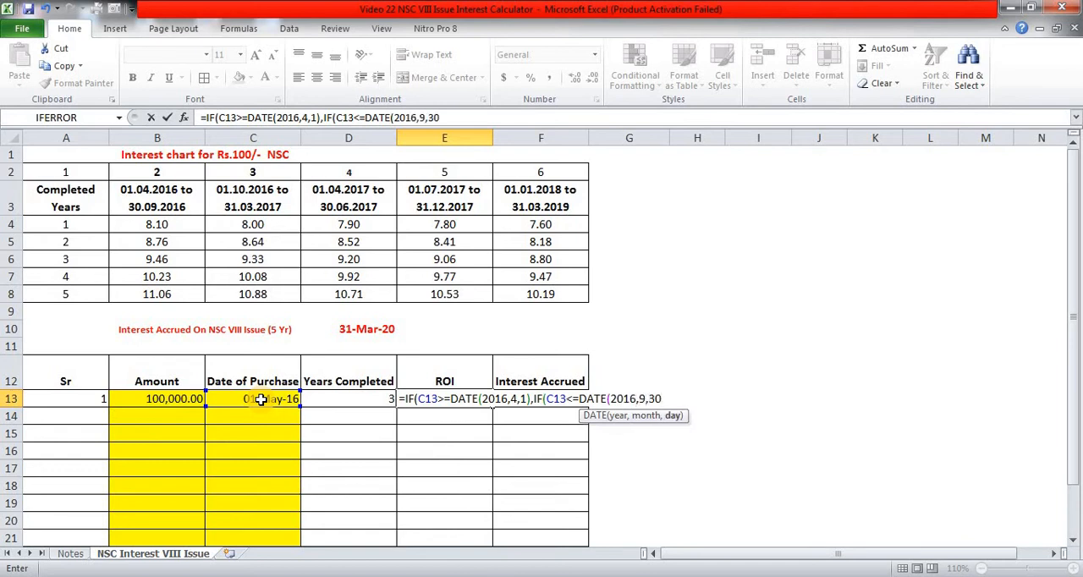
pyautogui.write('),VL')
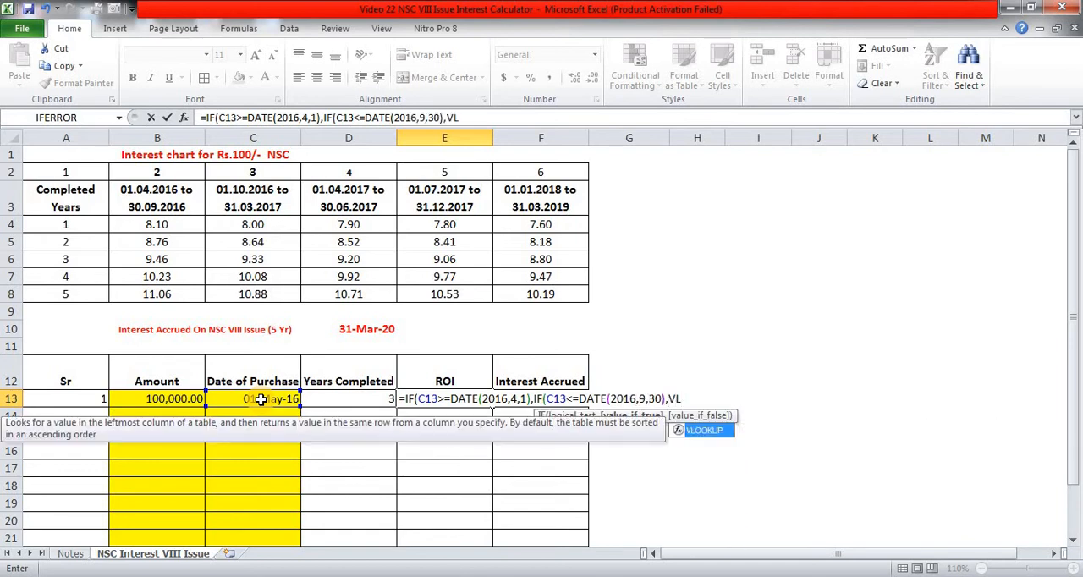
# - Add VLOOKUP(D13,NSCINT,2,0) as the value returned when both date conditions in the E13 formula are true
pyautogui.press('Tab')
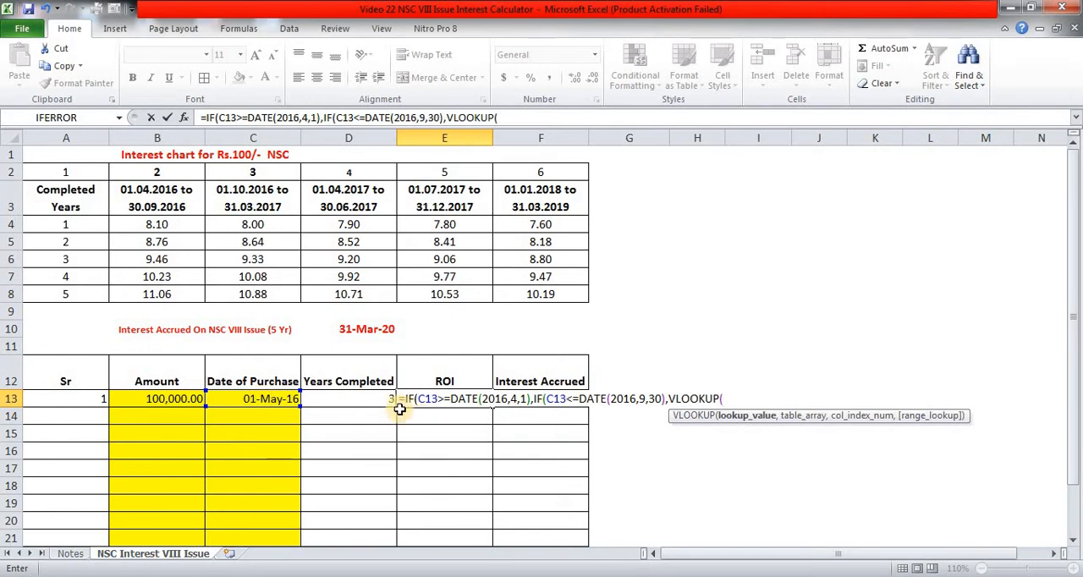
pyautogui.click(369, 398)
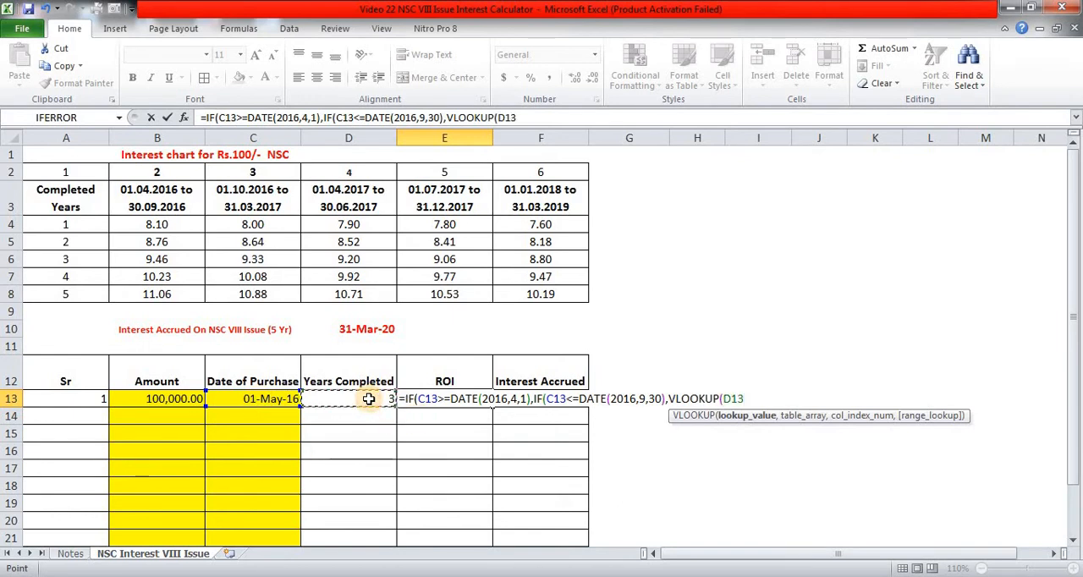
pyautogui.write(',')
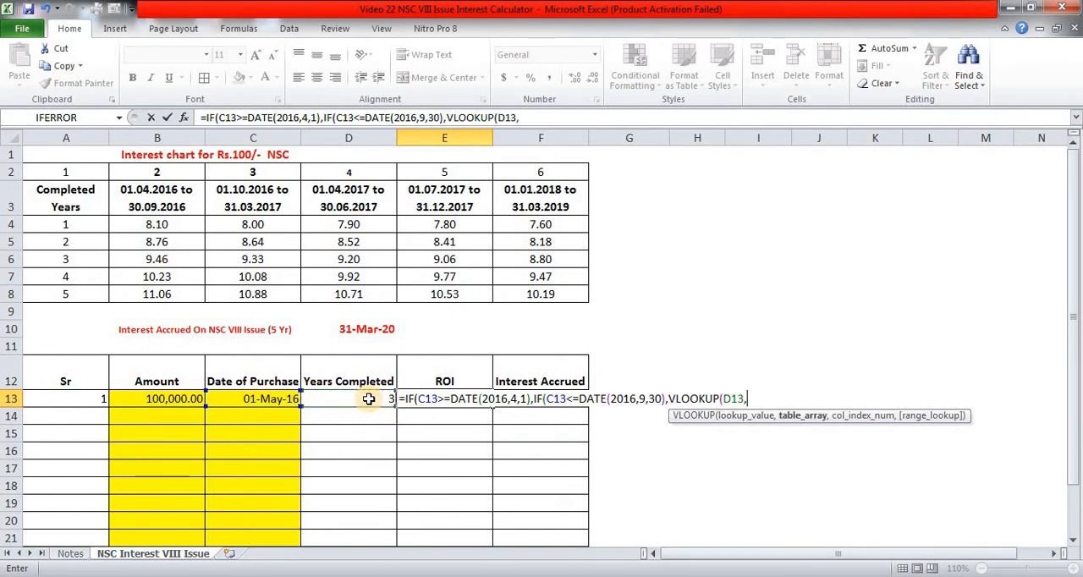
pyautogui.write('NSCINT')
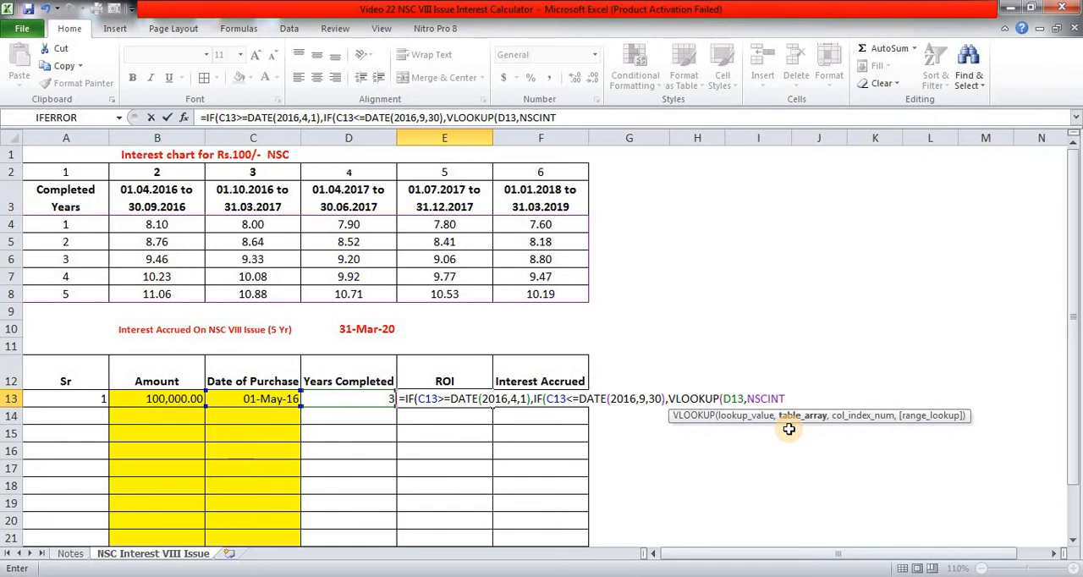
pyautogui.write(',')
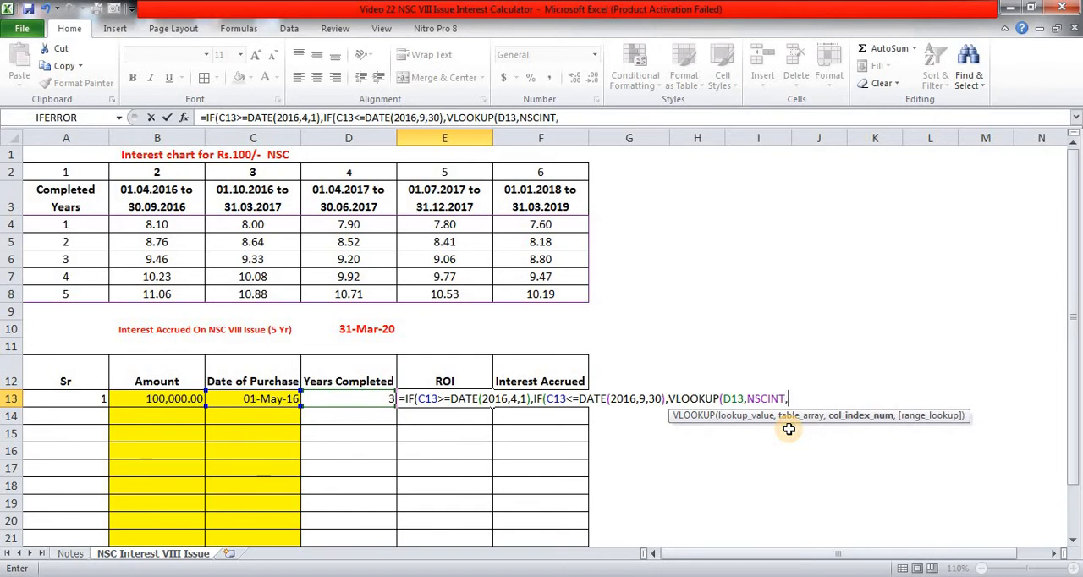
pyautogui.write('2,')
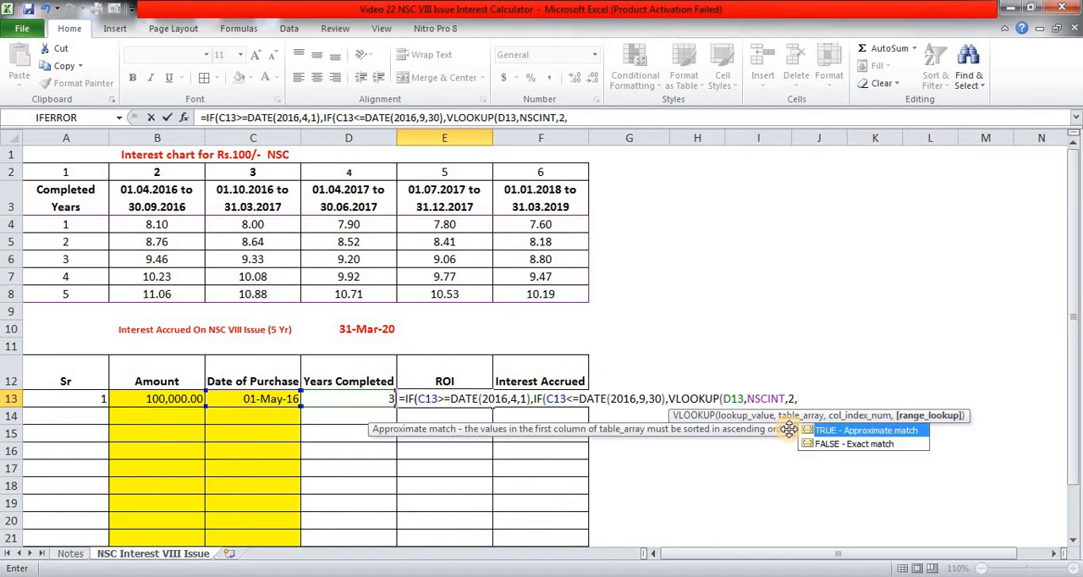
pyautogui.write('0)')
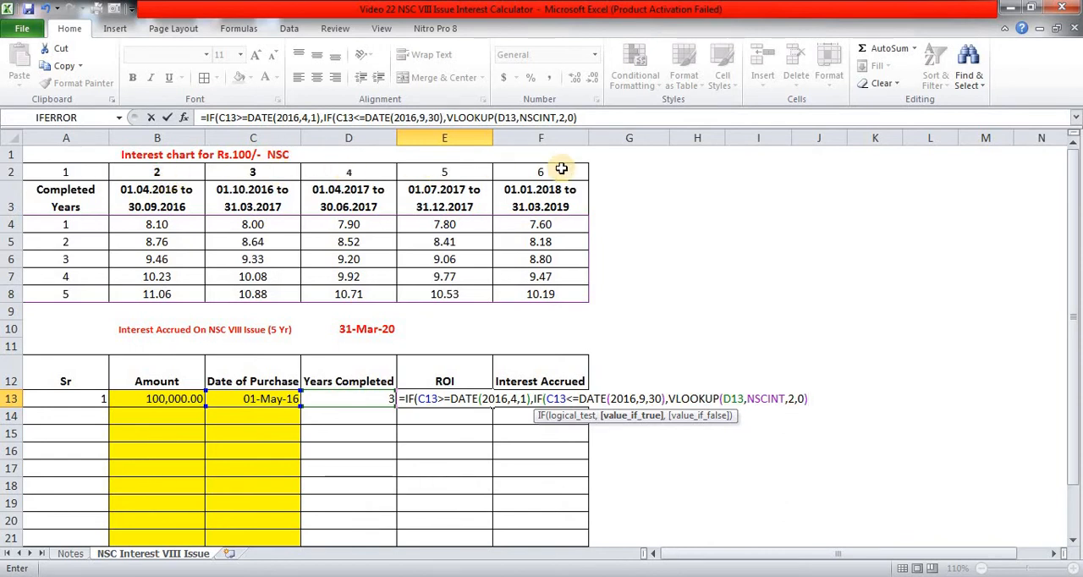
# - Append a comma and a line break to the E13 formula and expand the formula bar to show several lines
pyautogui.click(595, 116)
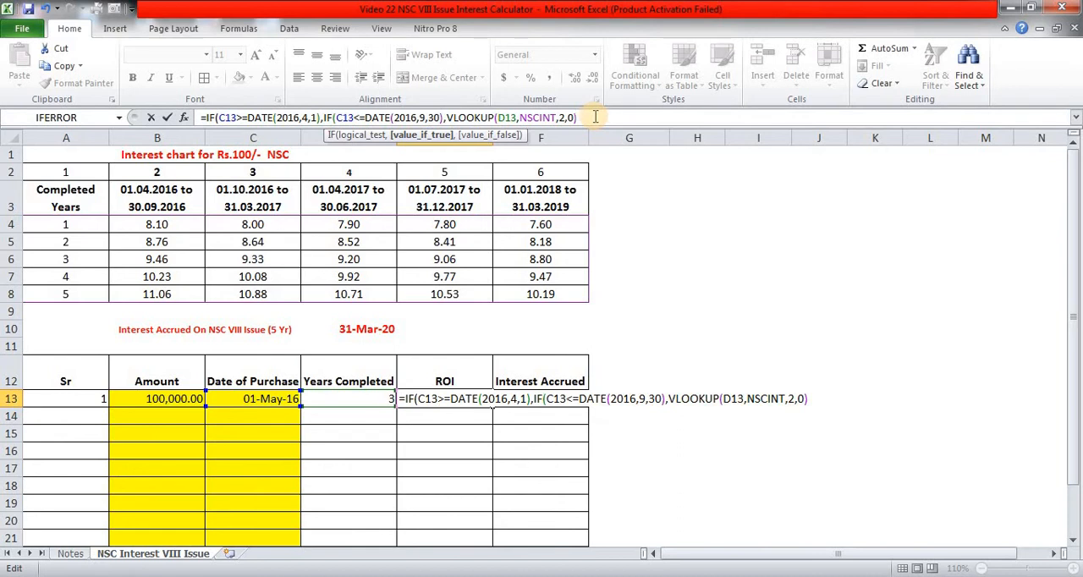
pyautogui.write(',')
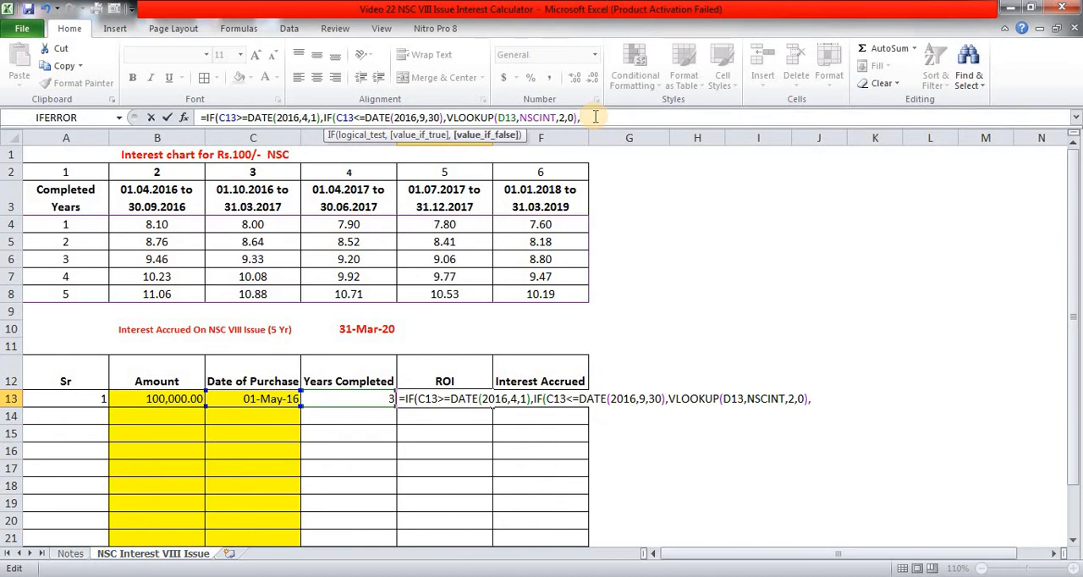
pyautogui.press('alt')
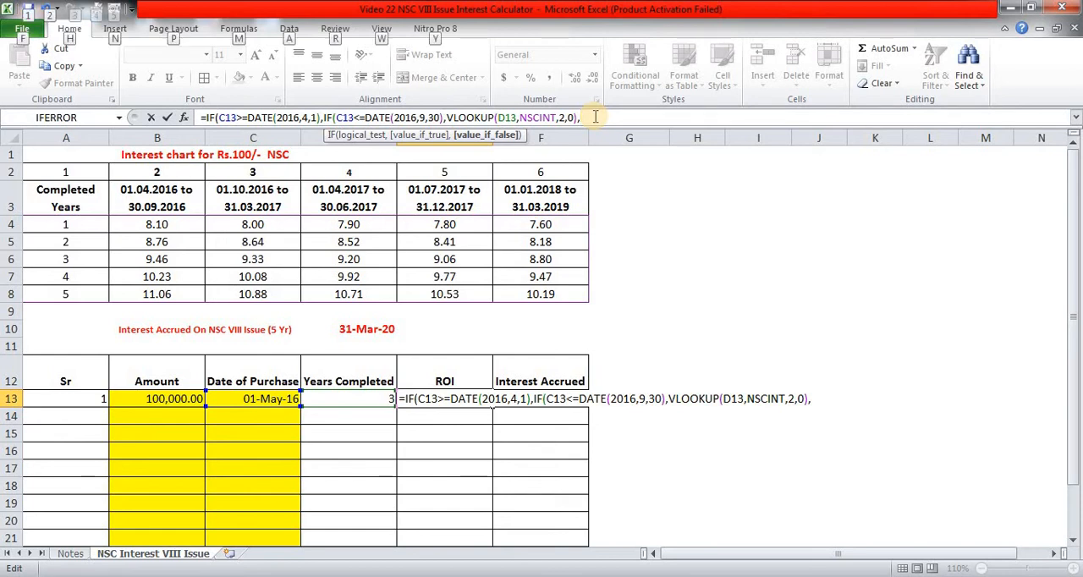
pyautogui.hotkey('alt', 'Return')
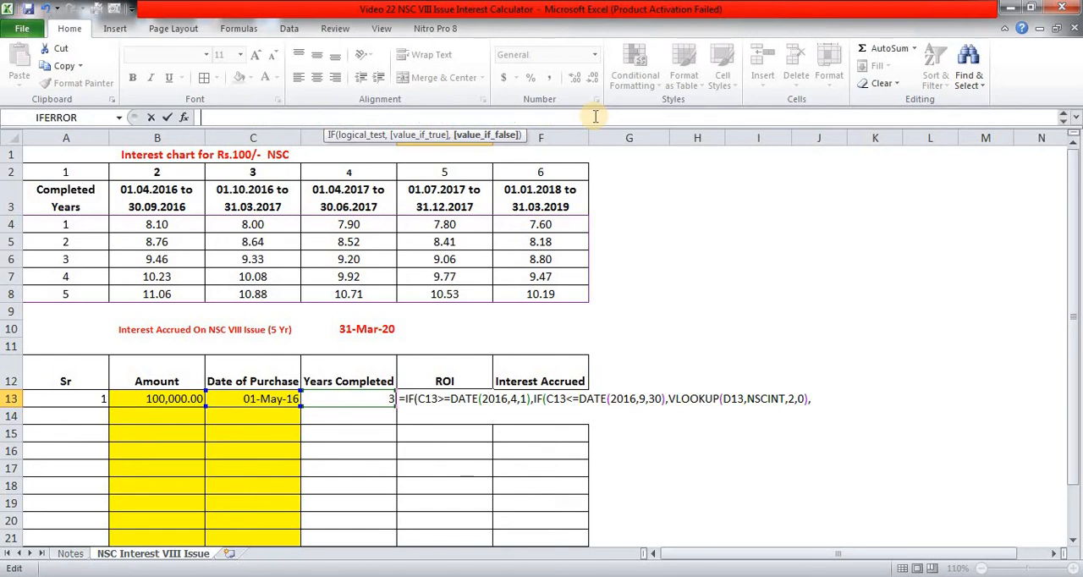
pyautogui.click(1074, 119)
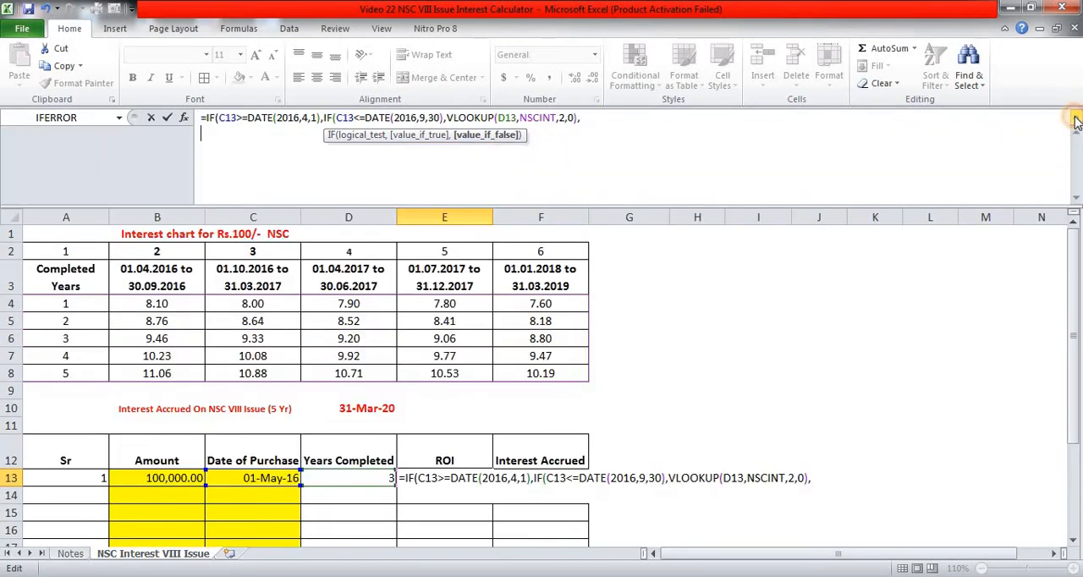
# - Duplicate the first line of the E13 formula, without its equals sign, onto the second line
pyautogui.click(206, 120)
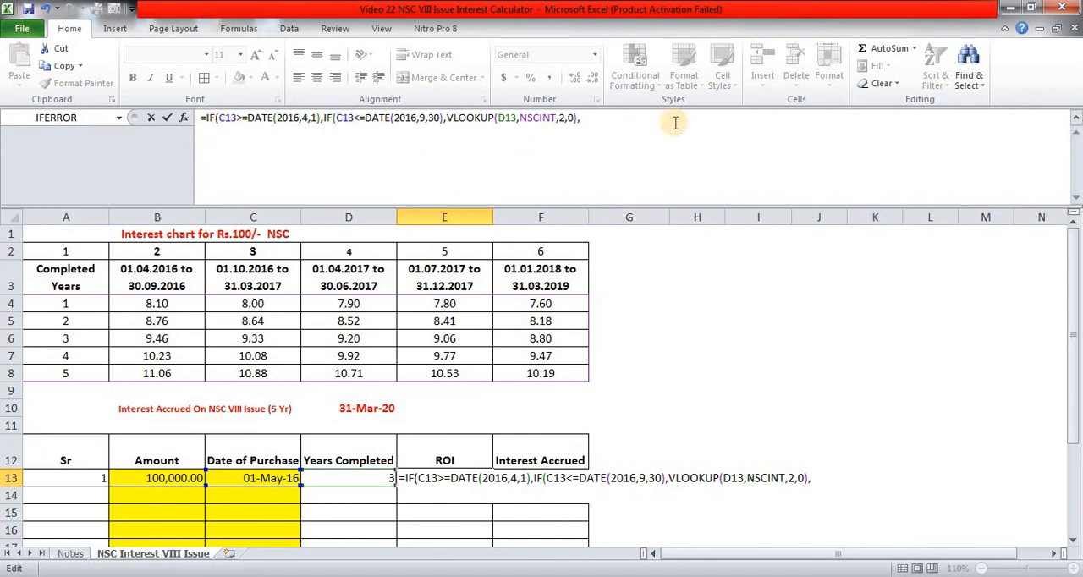
pyautogui.hotkey('shift', 'End')
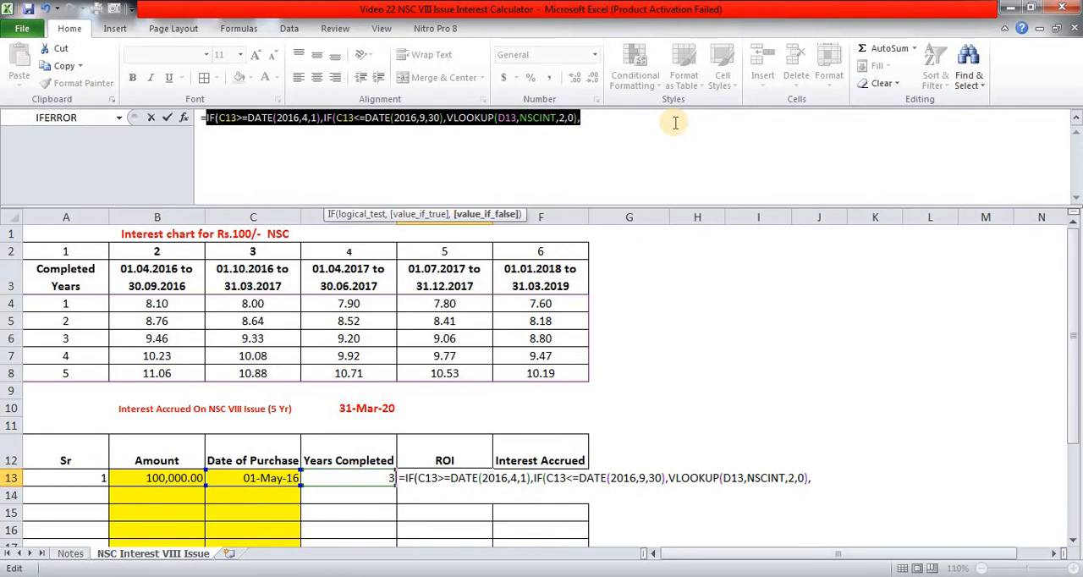
pyautogui.hotkey('ctrl', 'c')
pyautogui.press('Down')
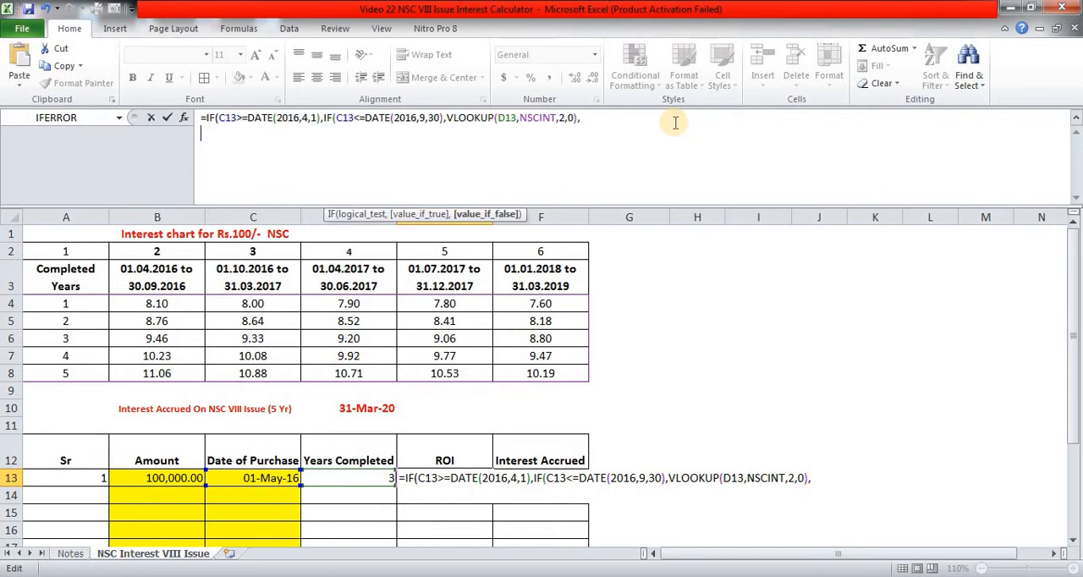
pyautogui.hotkey('ctrl', 'v')
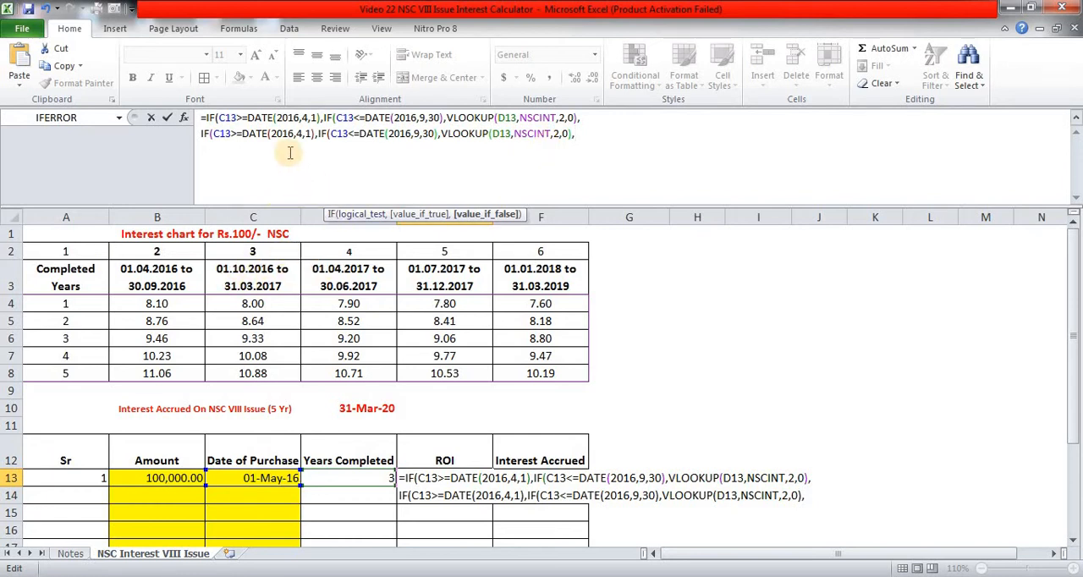
# - Change the start date in the second line of the E13 formula to DATE(2016,10,1)
pyautogui.click(272, 133)
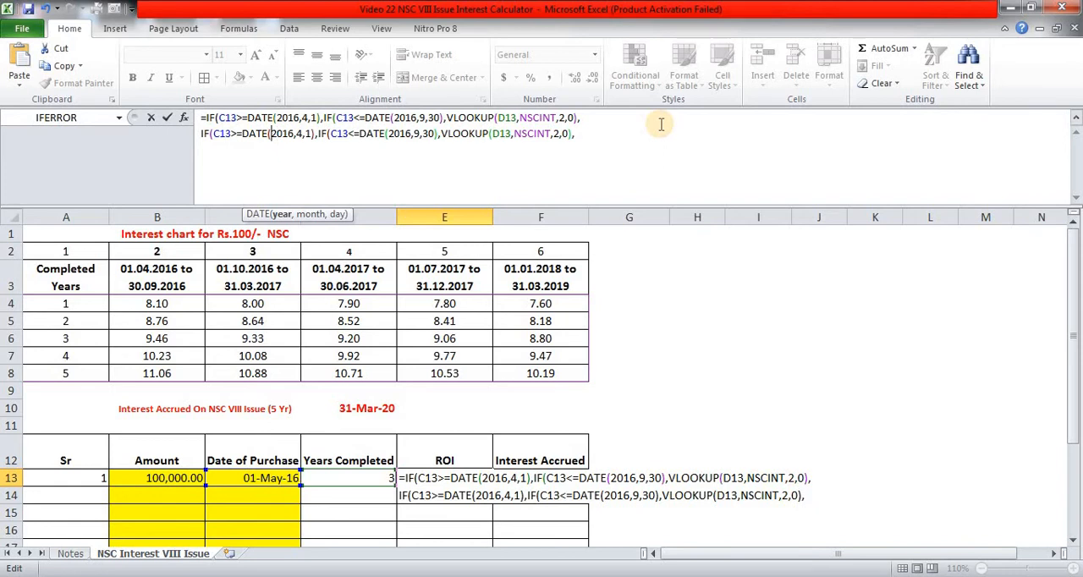
pyautogui.hotkey('shift', 'Right')
pyautogui.hotkey('shift', 'Right')
pyautogui.hotkey('shift', 'Right')
pyautogui.hotkey('shift', 'Right')
pyautogui.hotkey('shift', 'Right')
pyautogui.hotkey('shift', 'Right')
pyautogui.hotkey('shift', 'Right')
pyautogui.hotkey('shift', 'Right')
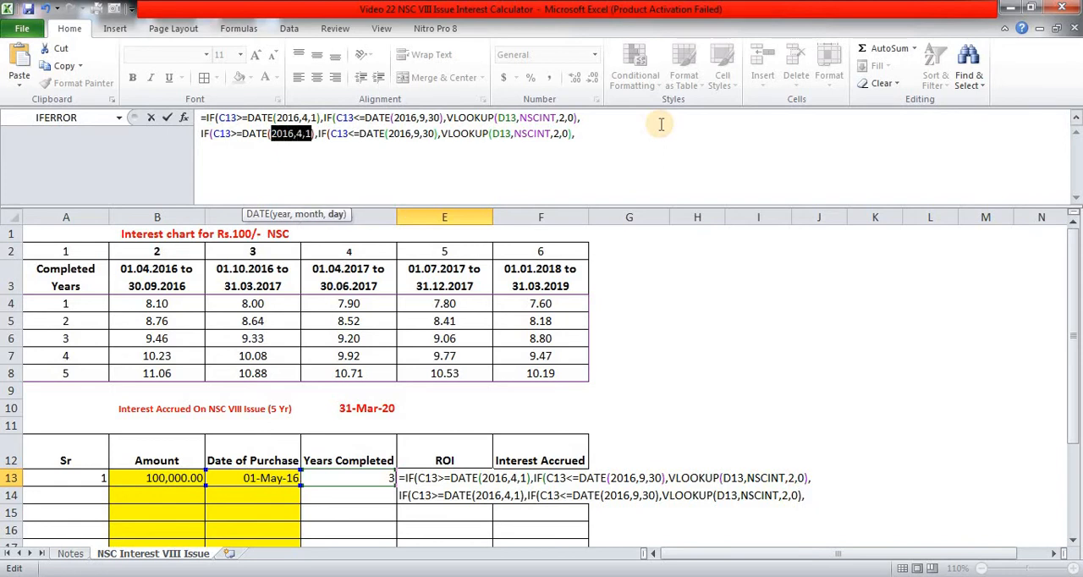
pyautogui.write('2016,10')
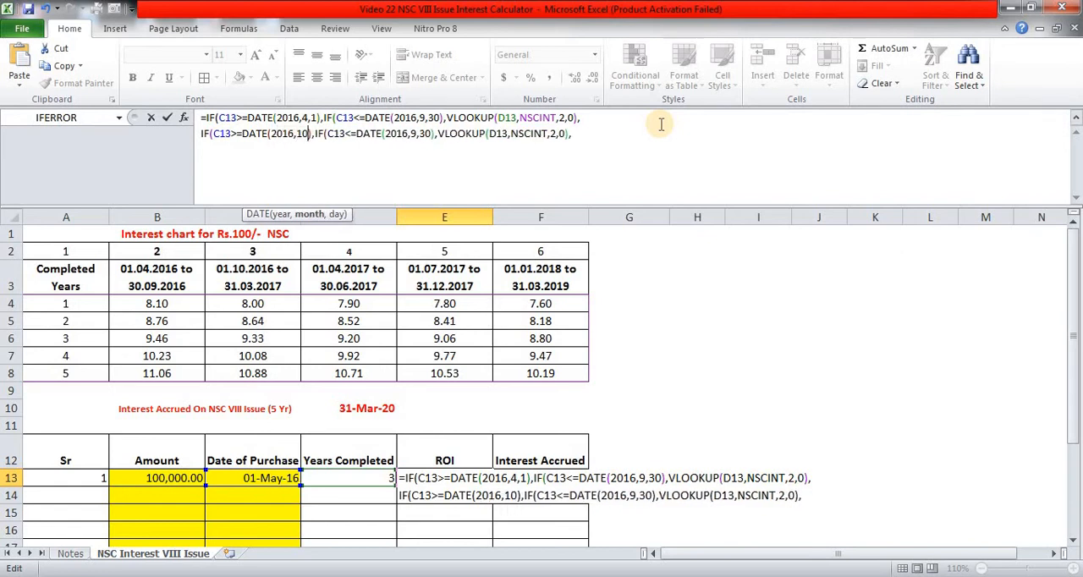
pyautogui.write(',1')
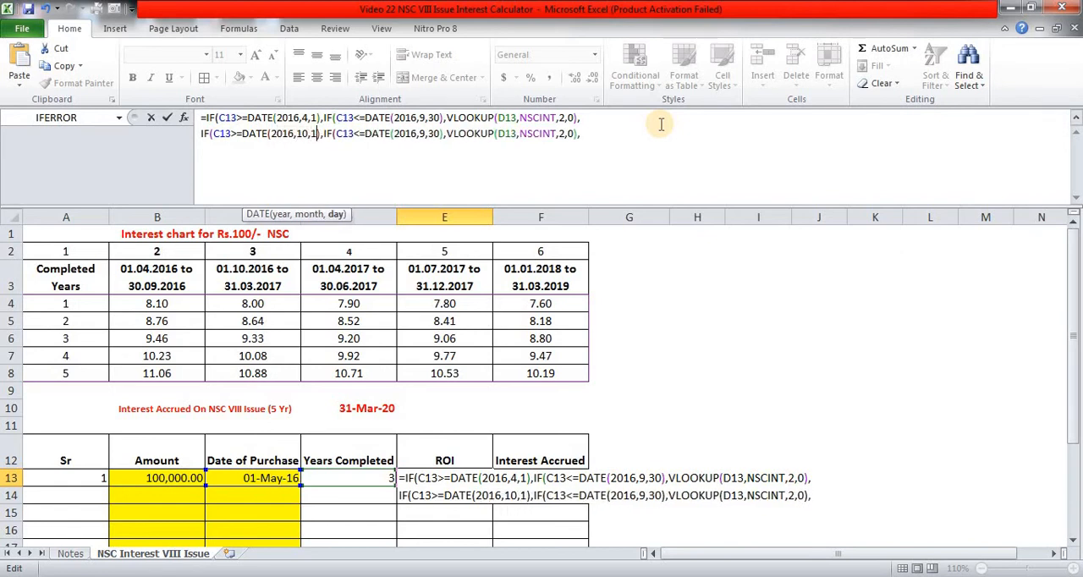
# - Change the end date in the second line of the E13 formula to DATE(2017,3,31)
pyautogui.press('Right')
pyautogui.press('Right')
pyautogui.press('Right')
pyautogui.press('Right')
pyautogui.press('Right')
pyautogui.press('Right')
pyautogui.press('Right')
pyautogui.press('Right')
pyautogui.press('Right')
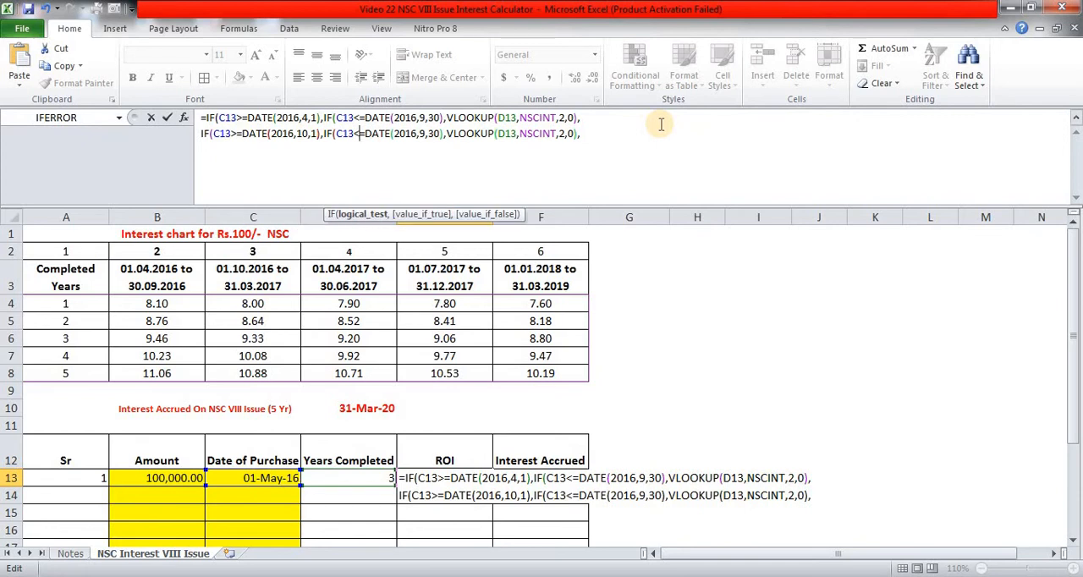
pyautogui.press('Right')
pyautogui.hotkey('shift', 'Right')
pyautogui.hotkey('shift', 'Right')
pyautogui.hotkey('shift', 'Right')
pyautogui.hotkey('shift', 'Right')
pyautogui.hotkey('shift', 'Right')
pyautogui.hotkey('shift', 'Right')
pyautogui.hotkey('shift', 'Right')
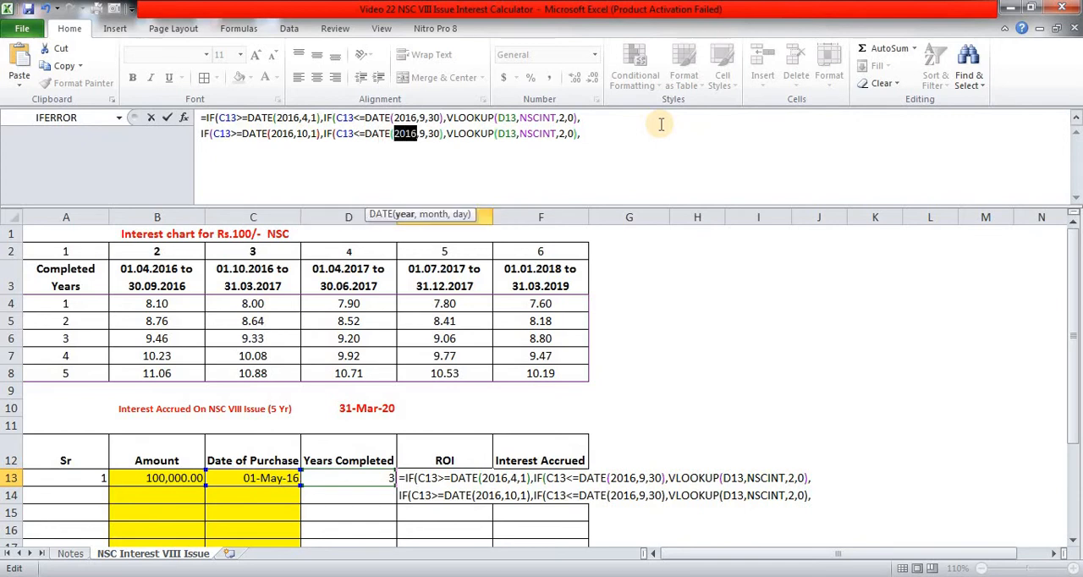
pyautogui.hotkey('shift', 'Right')
pyautogui.hotkey('shift', 'Right')
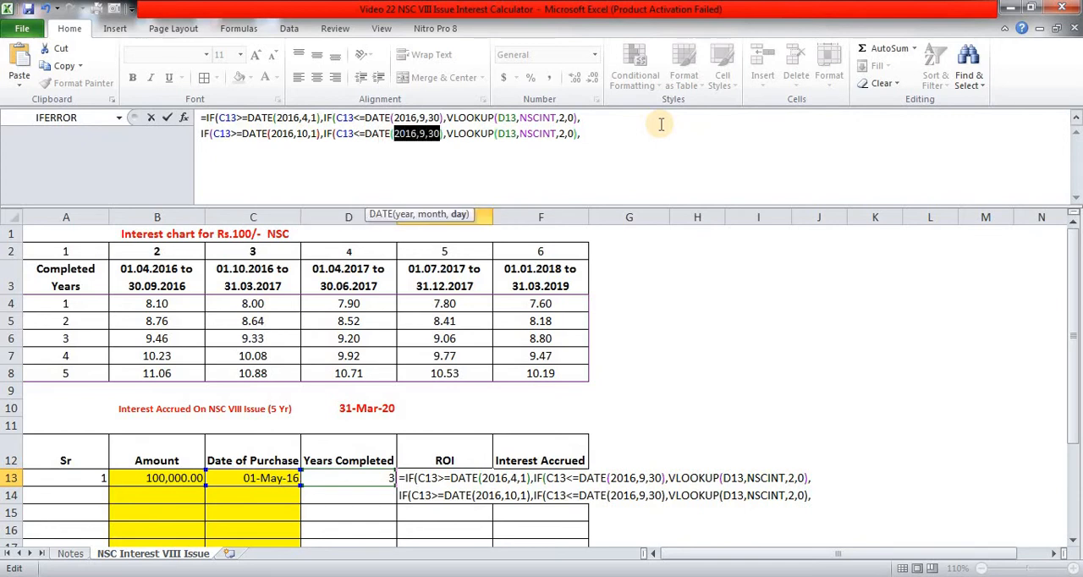
pyautogui.write('2017')
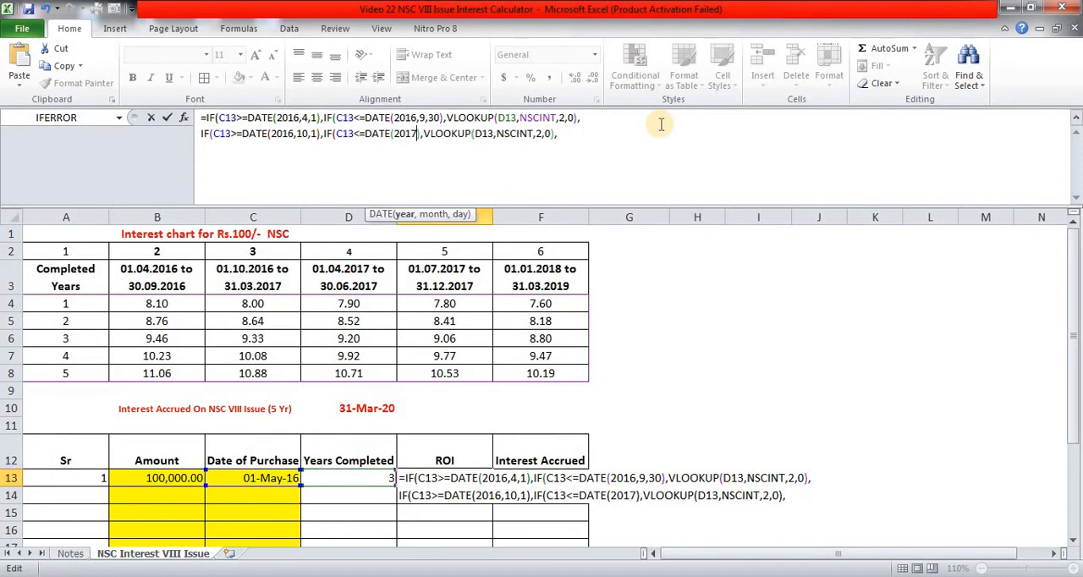
pyautogui.write(',3,31')
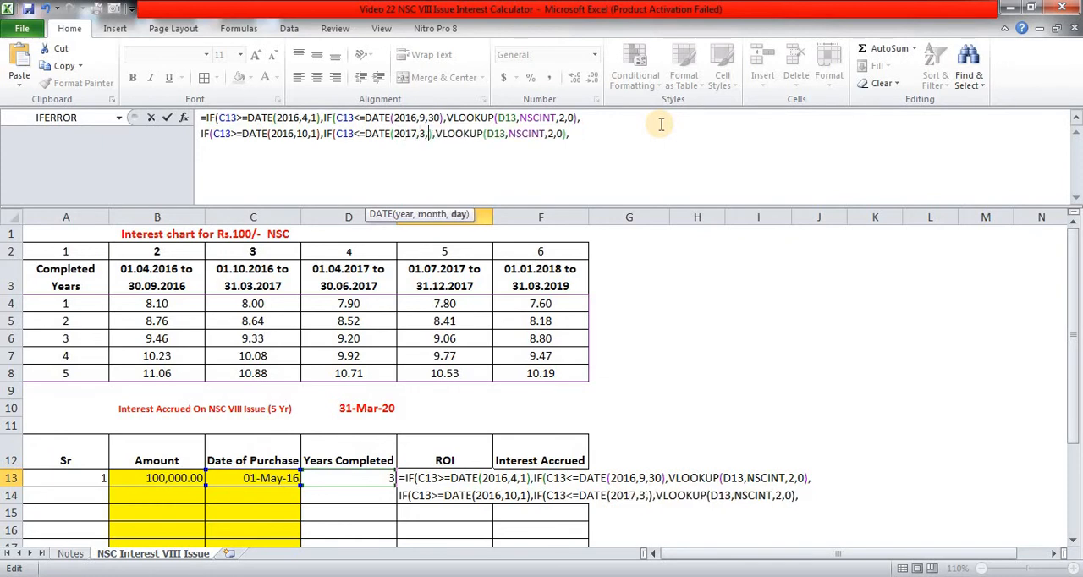
# - Set the VLOOKUP column index in the second line of the E13 formula to 3
pyautogui.press('Right')
pyautogui.press('Right')
pyautogui.press('Right')
pyautogui.press('Right')
pyautogui.press('Right')
pyautogui.press('Right')
pyautogui.press('Right')
pyautogui.press('Right')
pyautogui.press('Right')
pyautogui.press('Right')
pyautogui.press('Right')
pyautogui.press('Right')
pyautogui.press('Right')
pyautogui.press('Right')
pyautogui.press('Right')
pyautogui.press('Right')
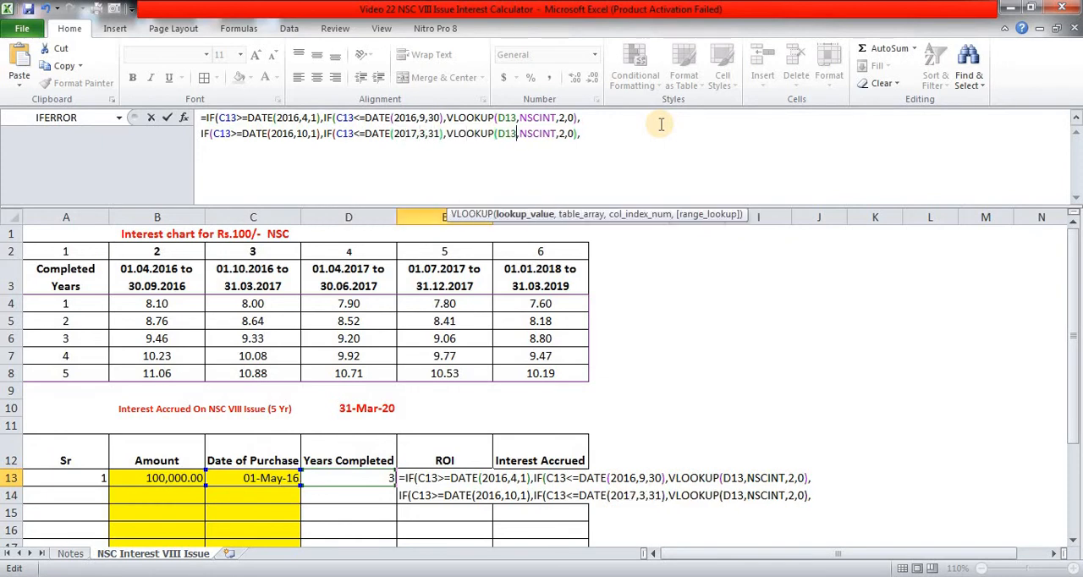
pyautogui.press('Right')
pyautogui.press('Right')
pyautogui.press('Right')
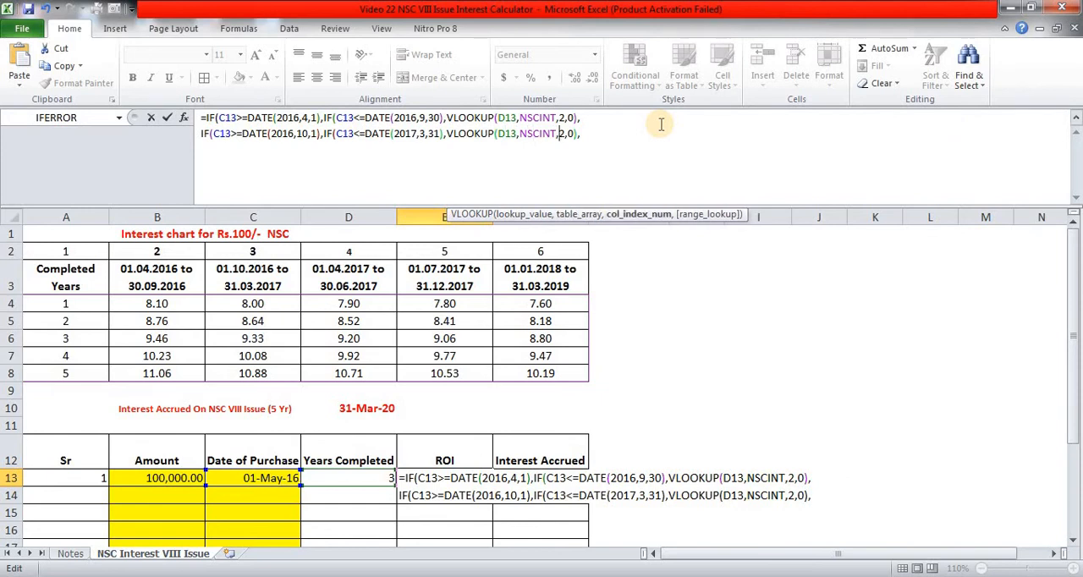
pyautogui.hotkey('shift', 'Right')
pyautogui.write('3')
# - Add a third line to the E13 formula by pasting the copied IF conditions after a line break
pyautogui.press('Right')
pyautogui.press('Right')
pyautogui.press('Right')
pyautogui.press('Right')
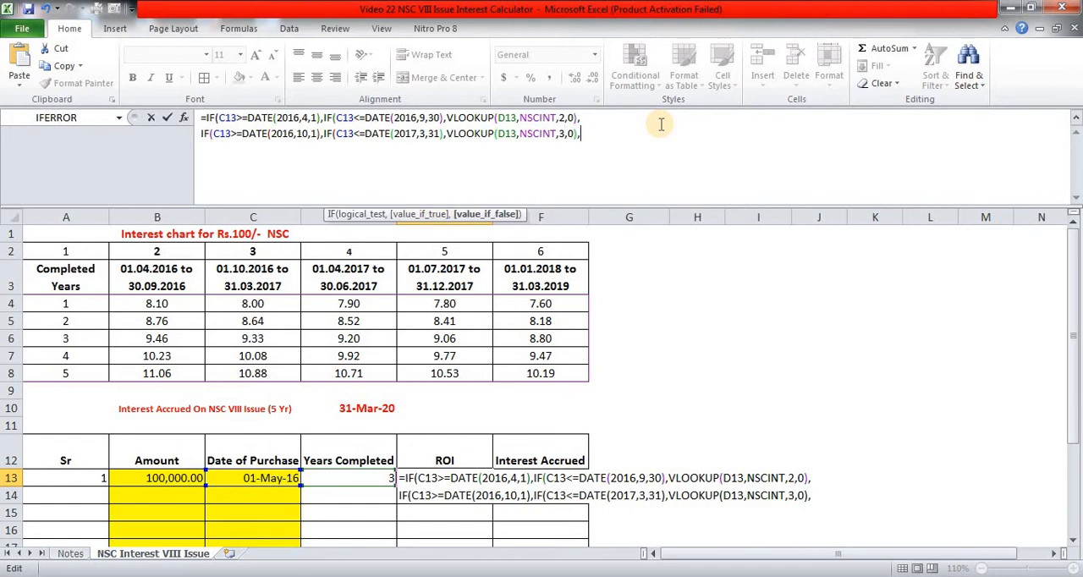
pyautogui.press('alt')
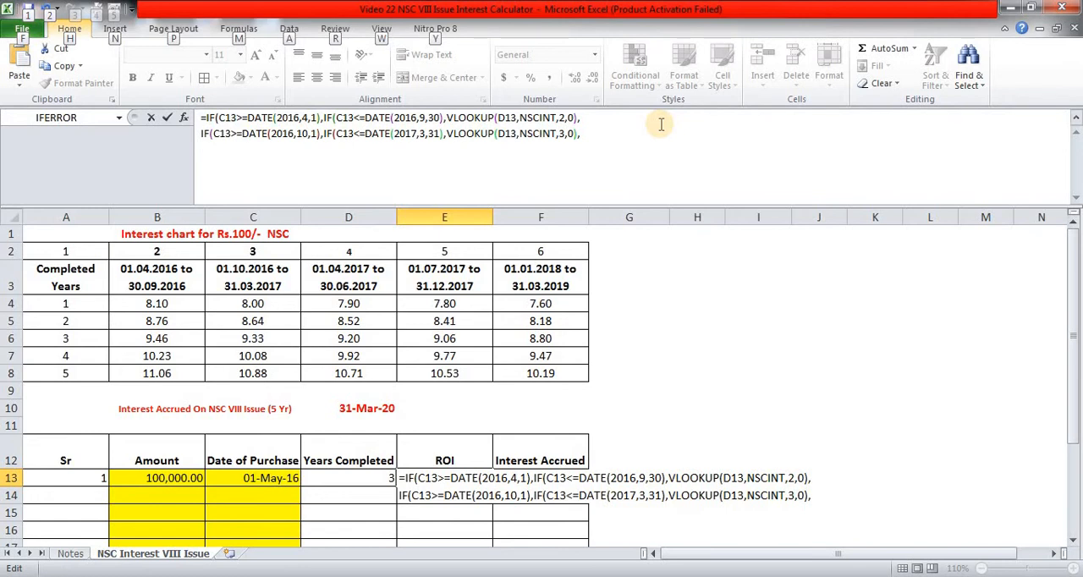
pyautogui.click(209, 143)
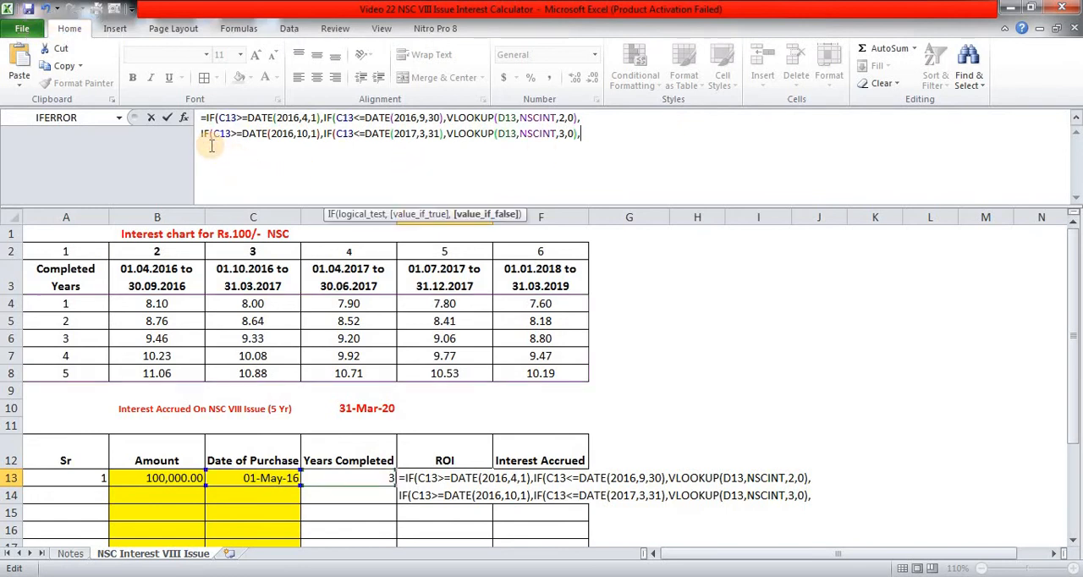
pyautogui.hotkey('alt', 'Return')
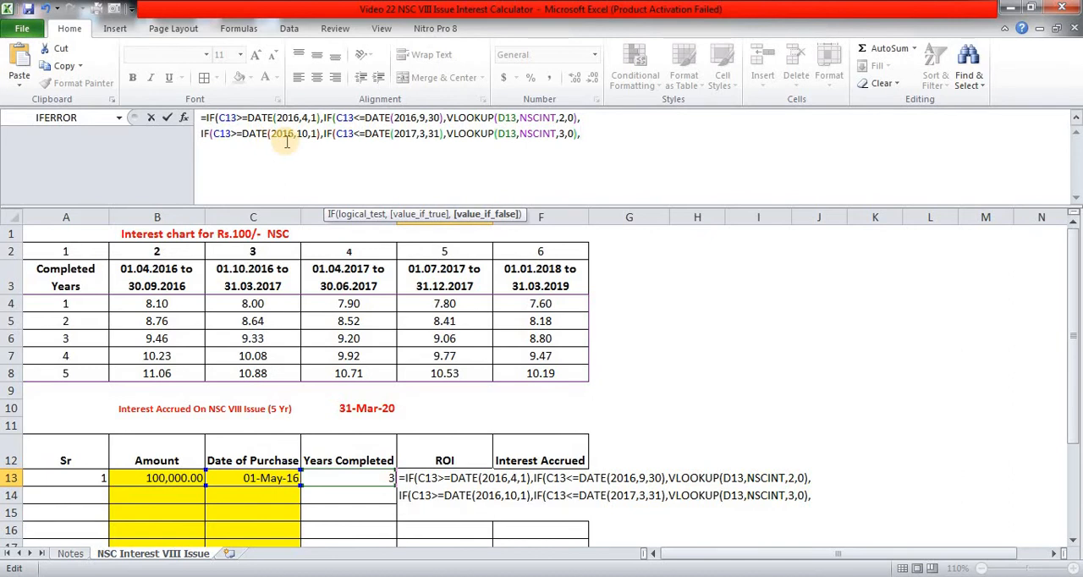
pyautogui.hotkey('ctrl', 'v')
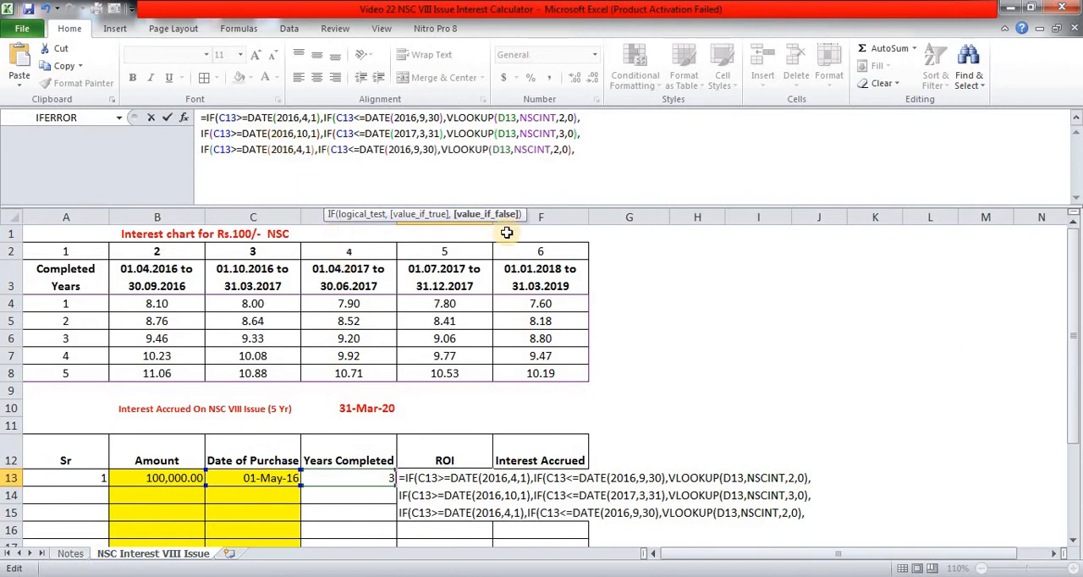
# - Change the start date in the third line of the E13 formula to DATE(2017,4,1)
pyautogui.click(271, 148)
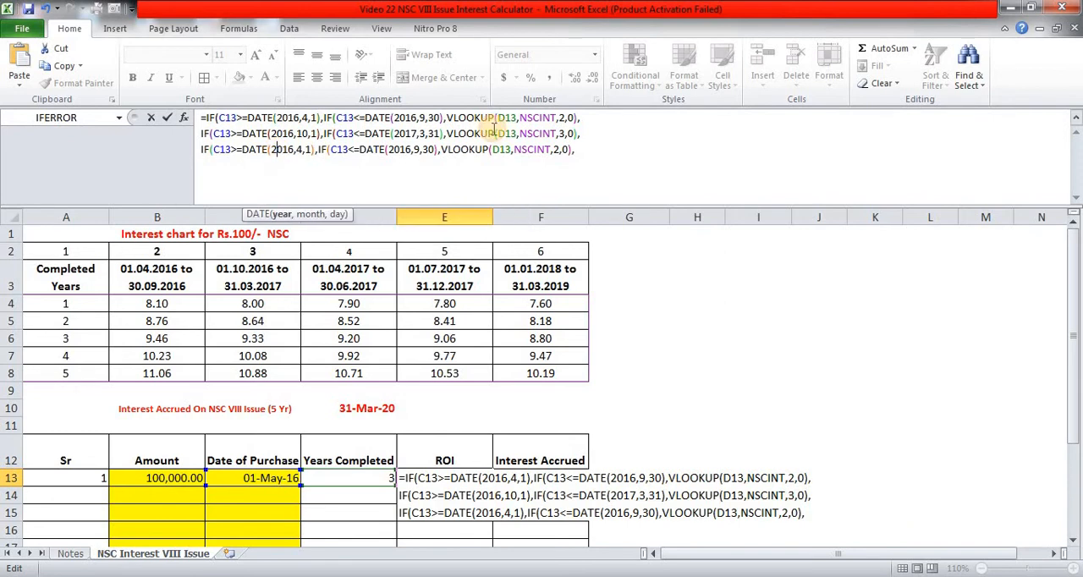
pyautogui.hotkey('shift', 'Right')
pyautogui.hotkey('shift', 'Right')
pyautogui.hotkey('shift', 'Right')
pyautogui.hotkey('shift', 'Right')
pyautogui.hotkey('shift', 'Right')
pyautogui.hotkey('shift', 'Right')
pyautogui.hotkey('shift', 'Right')
pyautogui.hotkey('shift', 'Right')
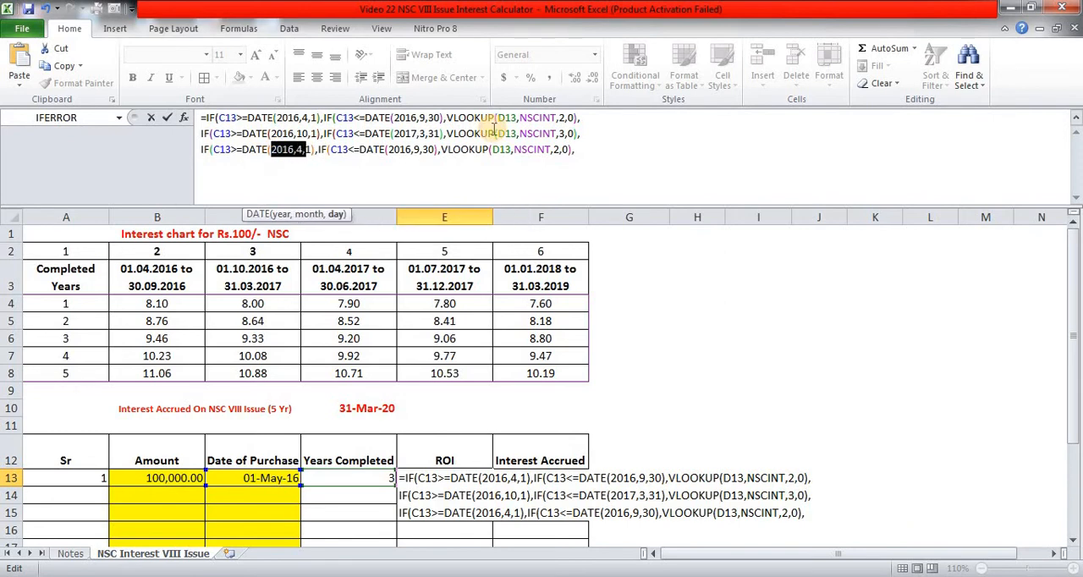
pyautogui.write('2017')
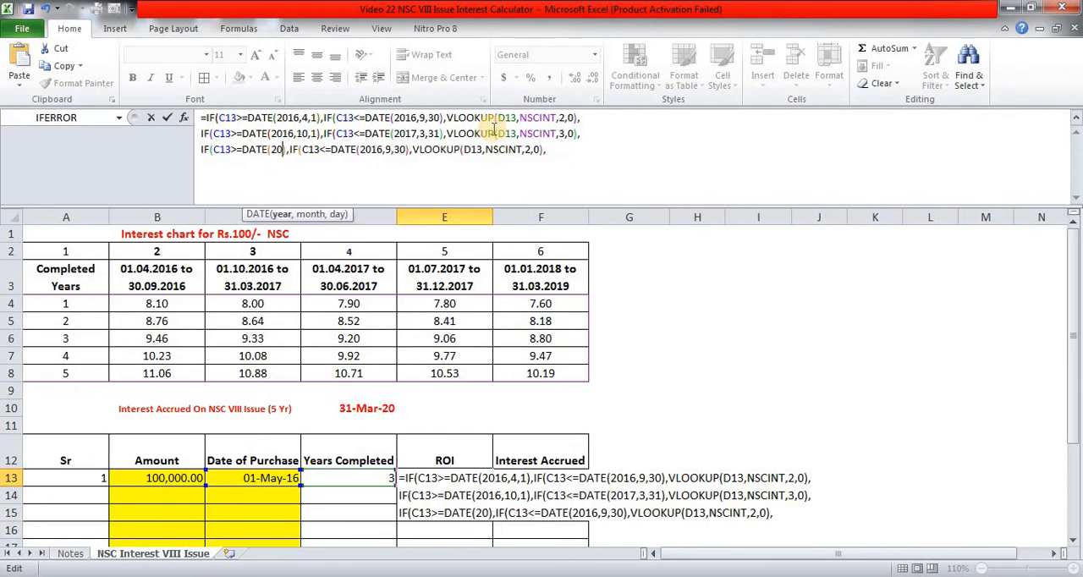
pyautogui.write(',4,1')
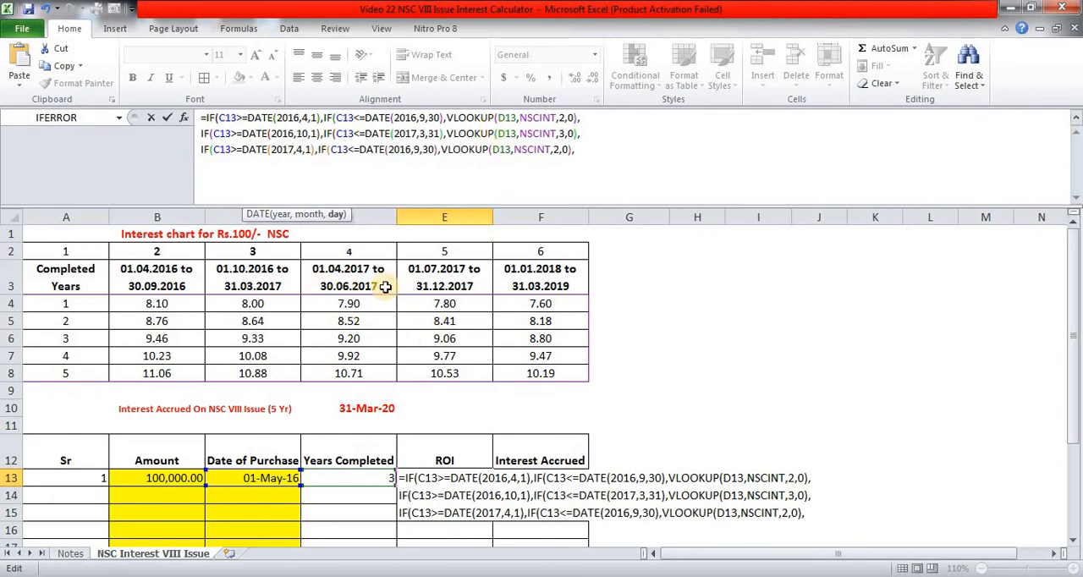
# - Change the end date in the third line of the E13 formula to DATE(2017,6,30)
pyautogui.click(402, 149)
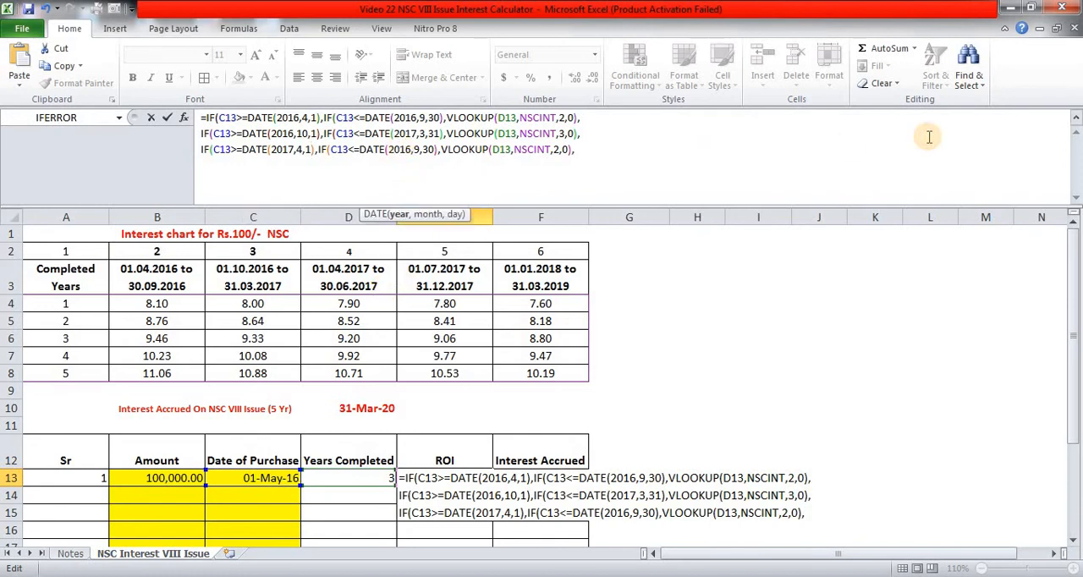
pyautogui.press('Left')
pyautogui.hotkey('shift', 'Right')
pyautogui.hotkey('shift', 'Right')
pyautogui.hotkey('shift', 'Right')
pyautogui.hotkey('shift', 'Right')
pyautogui.hotkey('shift', 'Right')
pyautogui.hotkey('shift', 'Right')
pyautogui.hotkey('shift', 'Right')
pyautogui.hotkey('shift', 'Right')
pyautogui.hotkey('shift', 'Right')
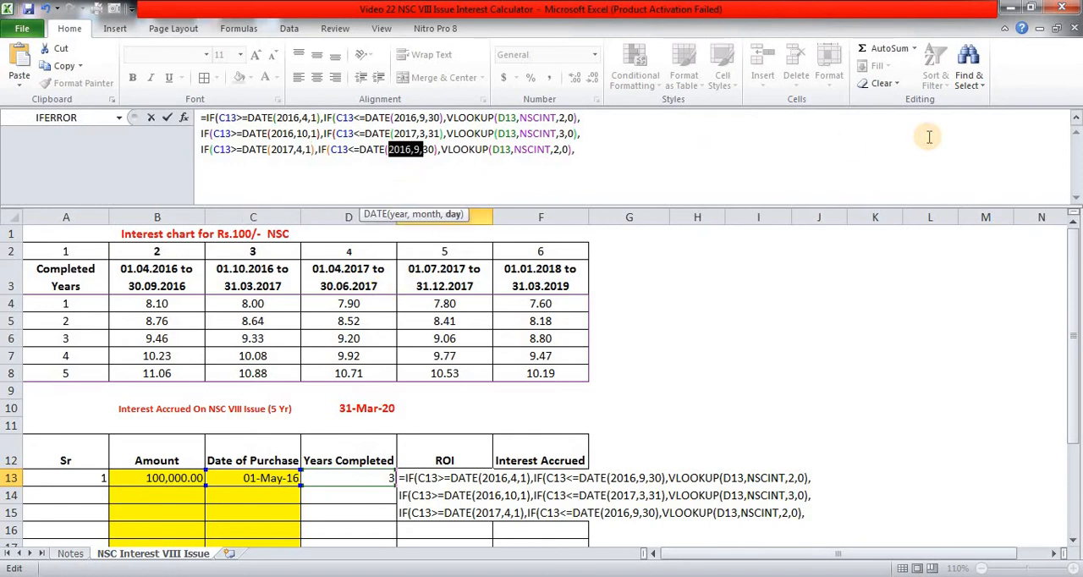
pyautogui.write('2017,6')
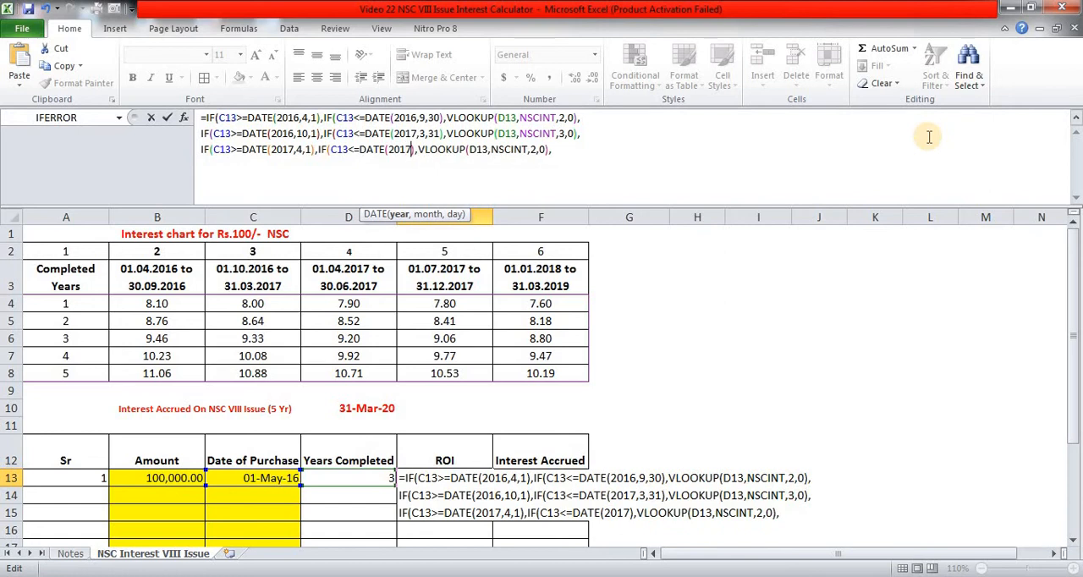
pyautogui.write(',30')
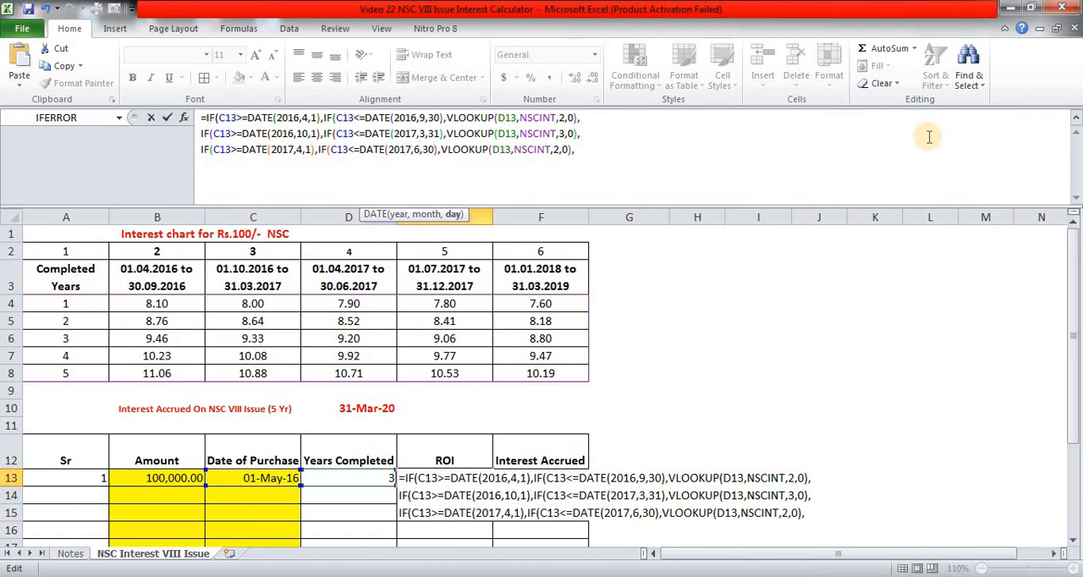
# - Set the VLOOKUP column index in the third line of the E13 formula to 4
pyautogui.press('End')
pyautogui.press('Left')
pyautogui.press('Left')
pyautogui.press('Left')
pyautogui.press('Left')
pyautogui.hotkey('shift', 'Left')
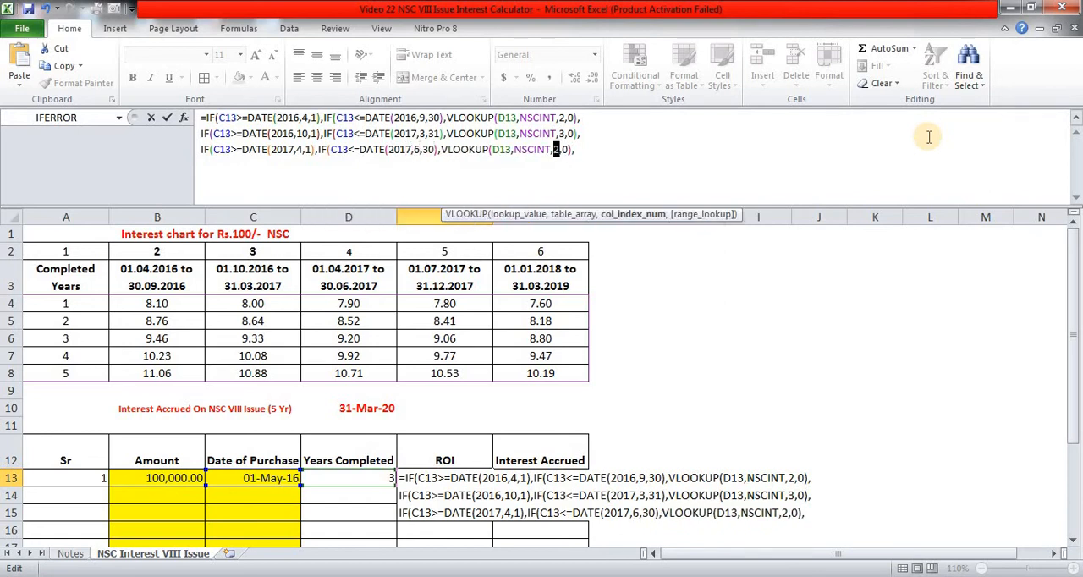
pyautogui.write('4')
# - Add a fourth line to the E13 formula by pasting the copied IF conditions after a line break
pyautogui.press('End')
pyautogui.hotkey('alt', 'Return')
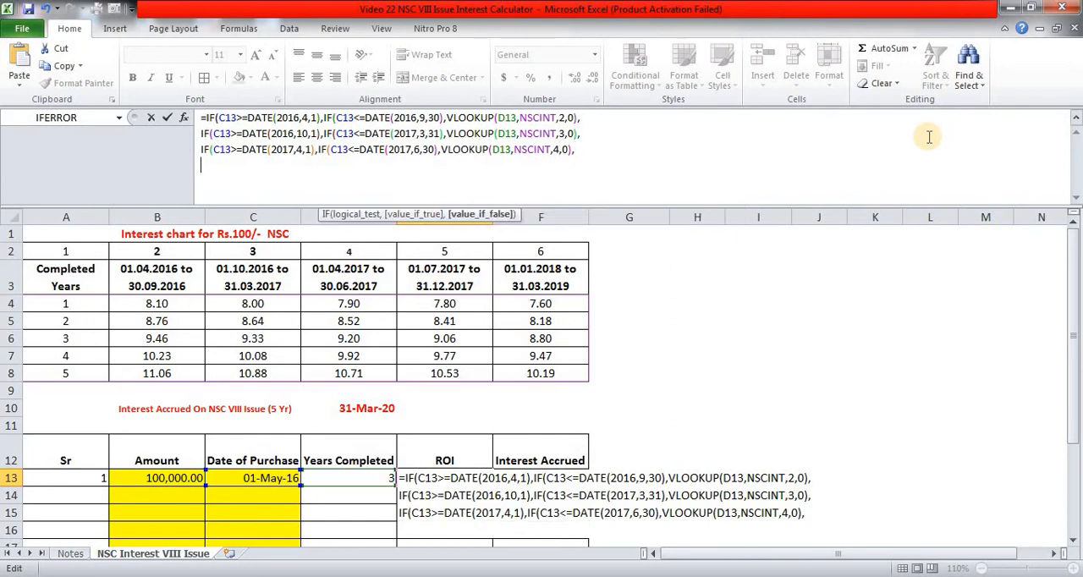
pyautogui.write('IF(C13>=DATE(2016,4,1),IF(C13<=DATE(2016,9,30),VLOOKUP(D13,NSCINT,2,0),')
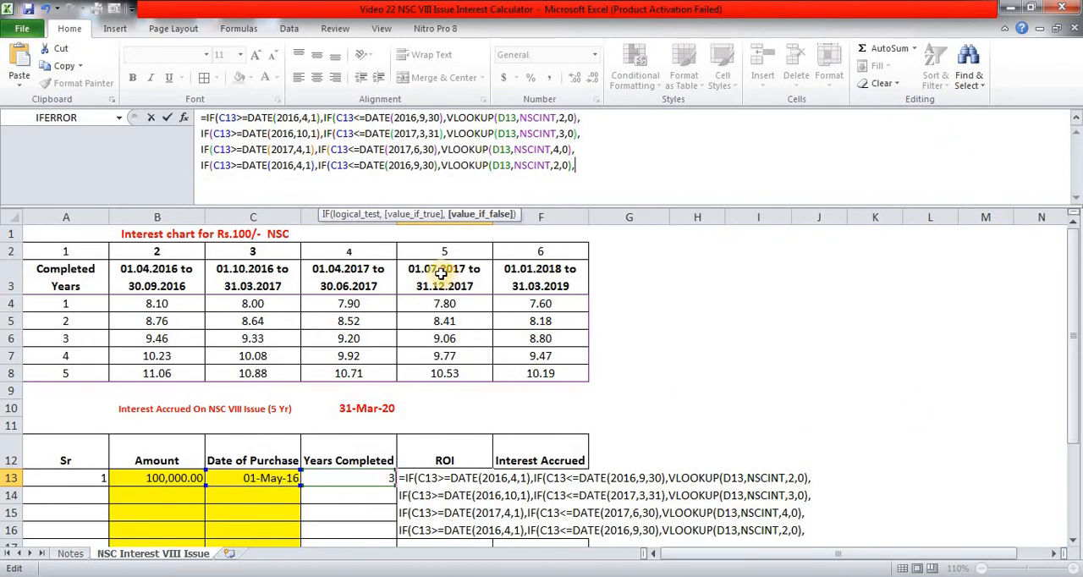
# - Change the start date in the fourth line of the E13 formula to DATE(2017,7,1)
pyautogui.click(381, 150)
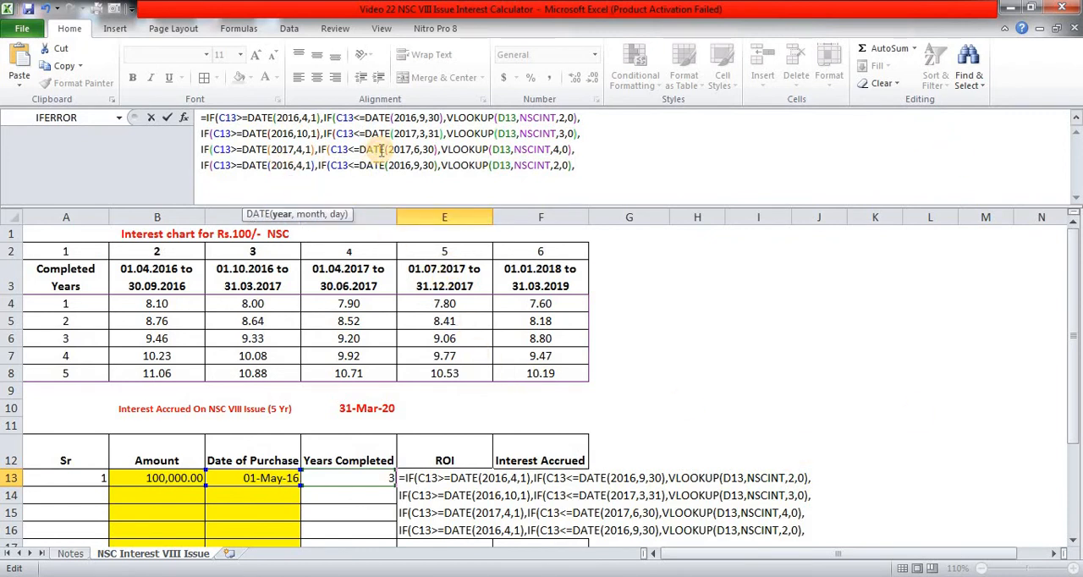
pyautogui.hotkey('shift', 'Right')
pyautogui.hotkey('shift', 'Right')
pyautogui.hotkey('shift', 'Right')
pyautogui.hotkey('shift', 'Right')
pyautogui.hotkey('shift', 'Right')
pyautogui.hotkey('shift', 'Right')
pyautogui.hotkey('shift', 'Right')
pyautogui.hotkey('shift', 'Right')
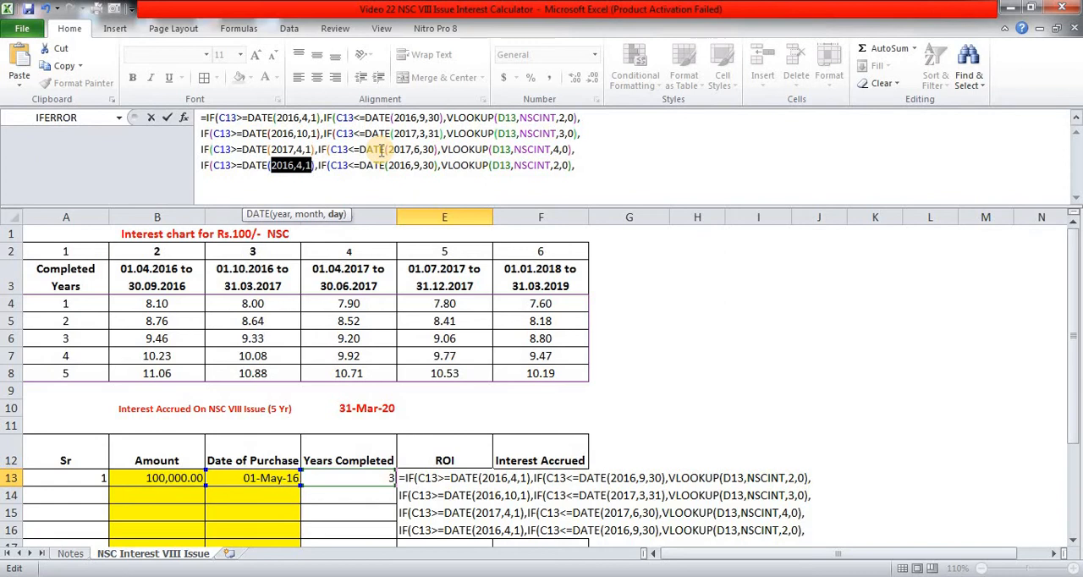
pyautogui.write('2017,7')
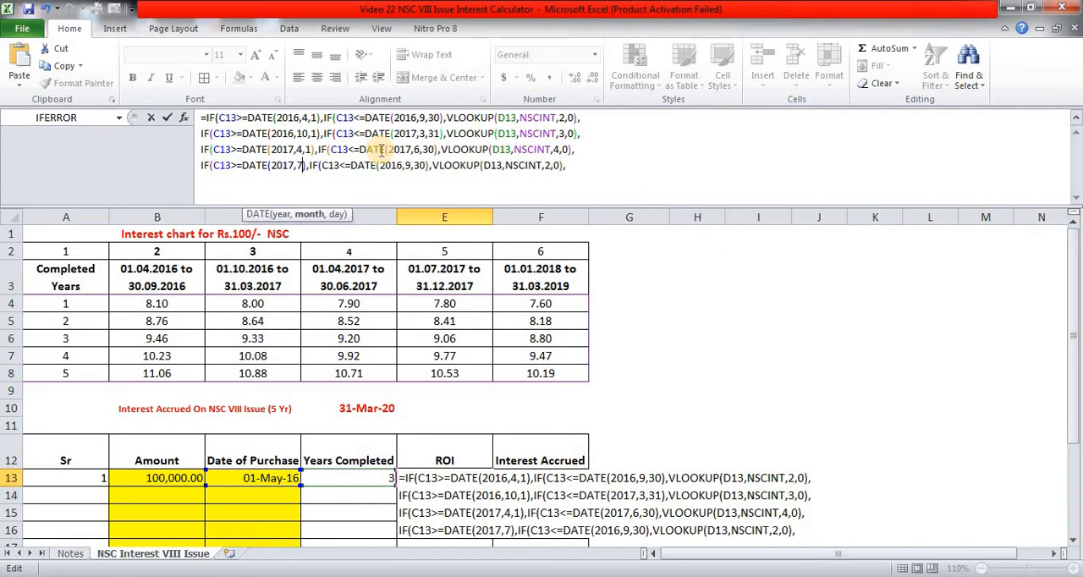
pyautogui.write(',1')
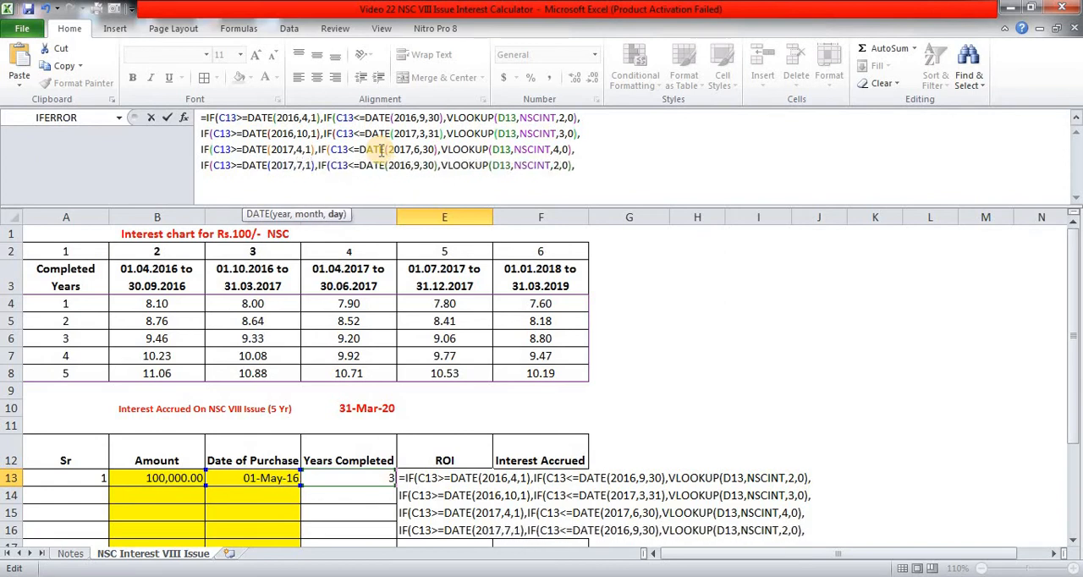
# - Change the end date in the fourth line of the E13 formula to DATE(2017,12,31)
pyautogui.click(415, 164)
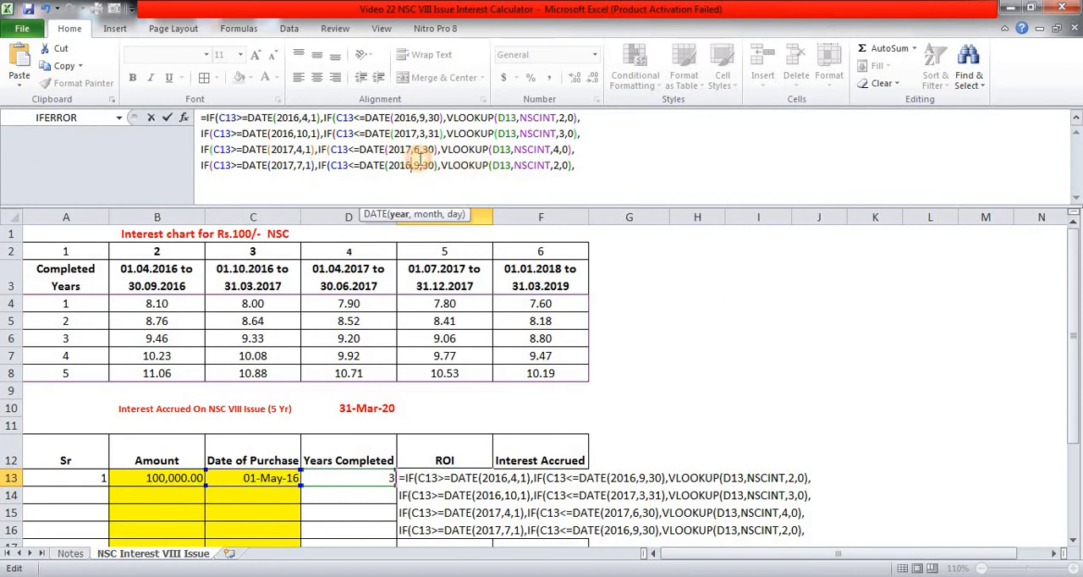
pyautogui.press('Left')
pyautogui.hotkey('shift', 'Right')
pyautogui.hotkey('shift', 'Right')
pyautogui.hotkey('shift', 'Right')
pyautogui.hotkey('shift', 'Right')
pyautogui.hotkey('shift', 'Right')
pyautogui.hotkey('shift', 'Right')
pyautogui.hotkey('shift', 'Right')
pyautogui.hotkey('shift', 'Right')
pyautogui.hotkey('shift', 'Right')
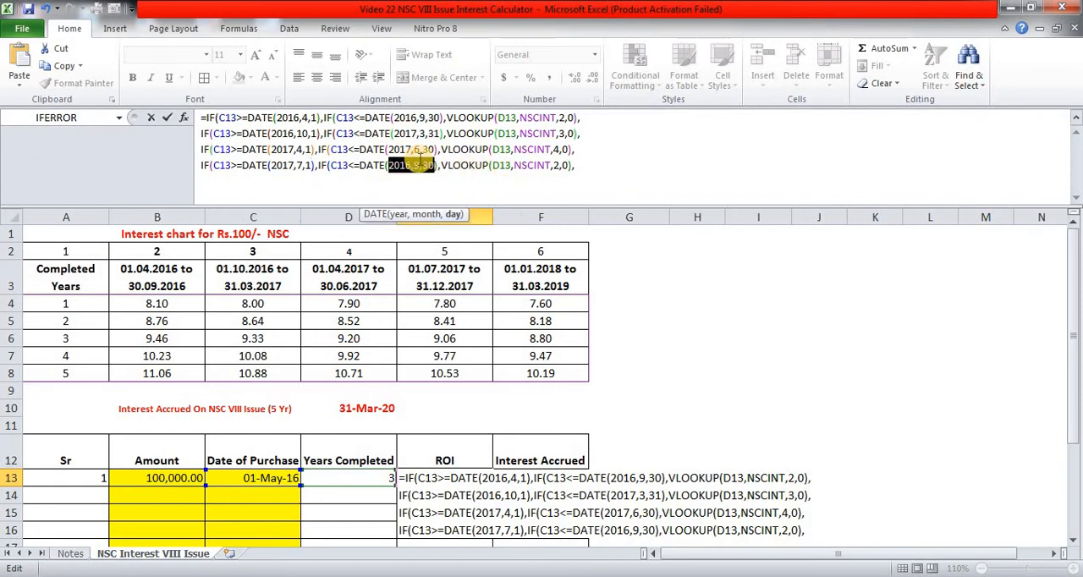
pyautogui.write('2017,12')
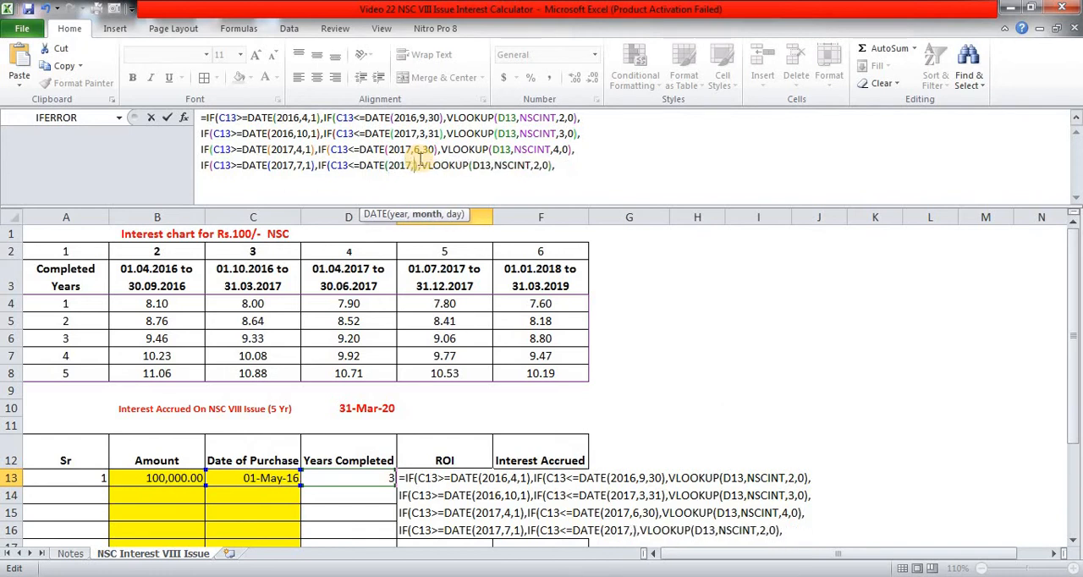
pyautogui.write(',31')
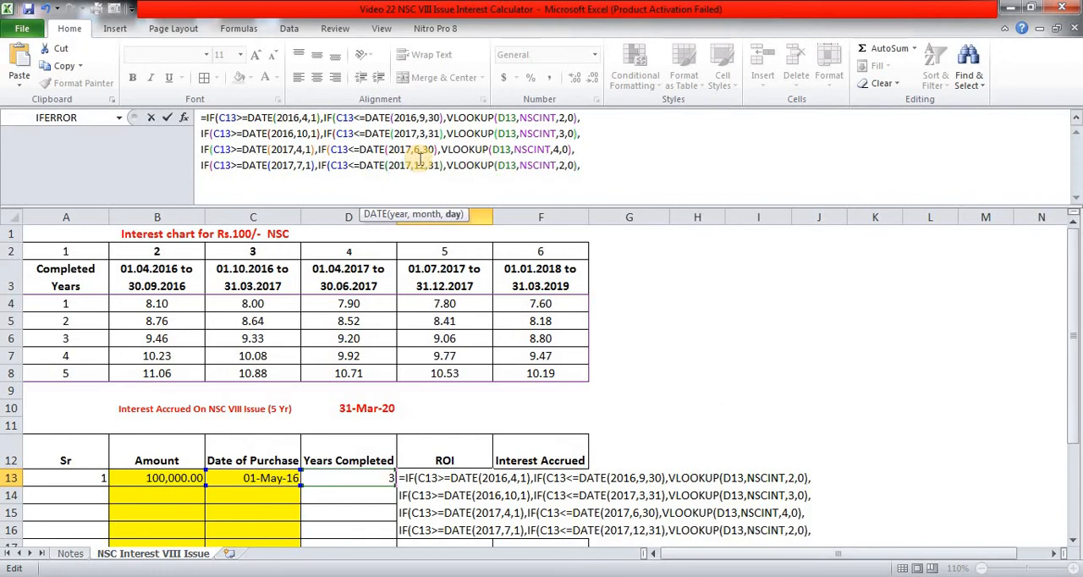
# - Set the VLOOKUP column index in the fourth line of the E13 formula to 5
pyautogui.press('Right')
pyautogui.press('Right')
pyautogui.press('Right')
pyautogui.press('Right')
pyautogui.press('Right')
pyautogui.press('Right')
pyautogui.press('Right')
pyautogui.press('Right')
pyautogui.press('Right')
pyautogui.press('Right')
pyautogui.press('Right')
pyautogui.press('Right')
pyautogui.press('Right')
pyautogui.press('Right')
pyautogui.press('Right')
pyautogui.press('Right')
pyautogui.press('Right')
pyautogui.press('Right')
pyautogui.press('Right')
pyautogui.press('Right')
pyautogui.hotkey('shift', 'Right')
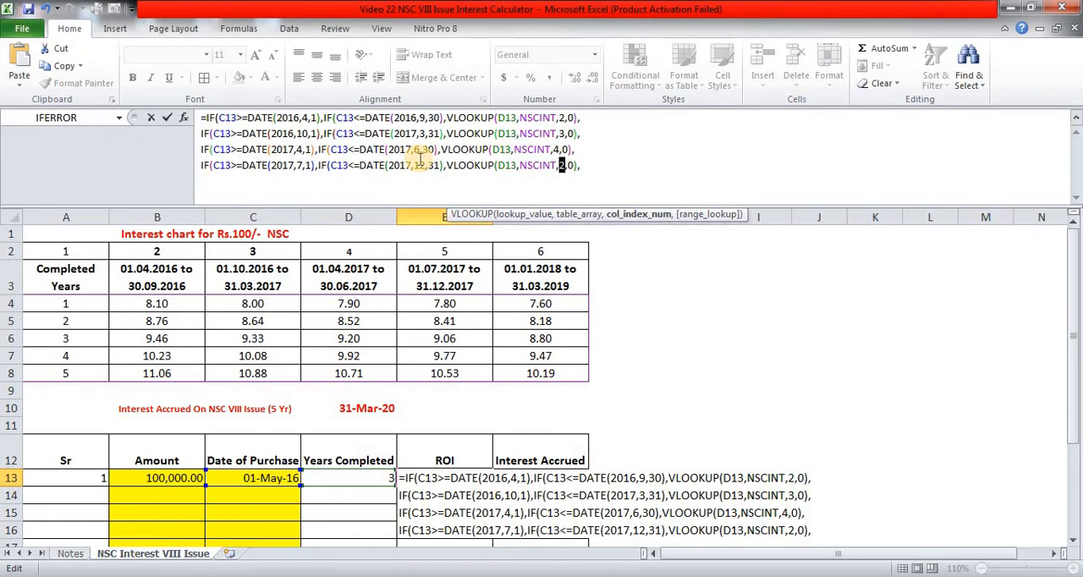
pyautogui.write('5')
# - Add a fifth line to the E13 formula by pasting the copied IF conditions after a line break
pyautogui.press('Right')
pyautogui.press('Right')
pyautogui.press('Right')
pyautogui.press('Right')
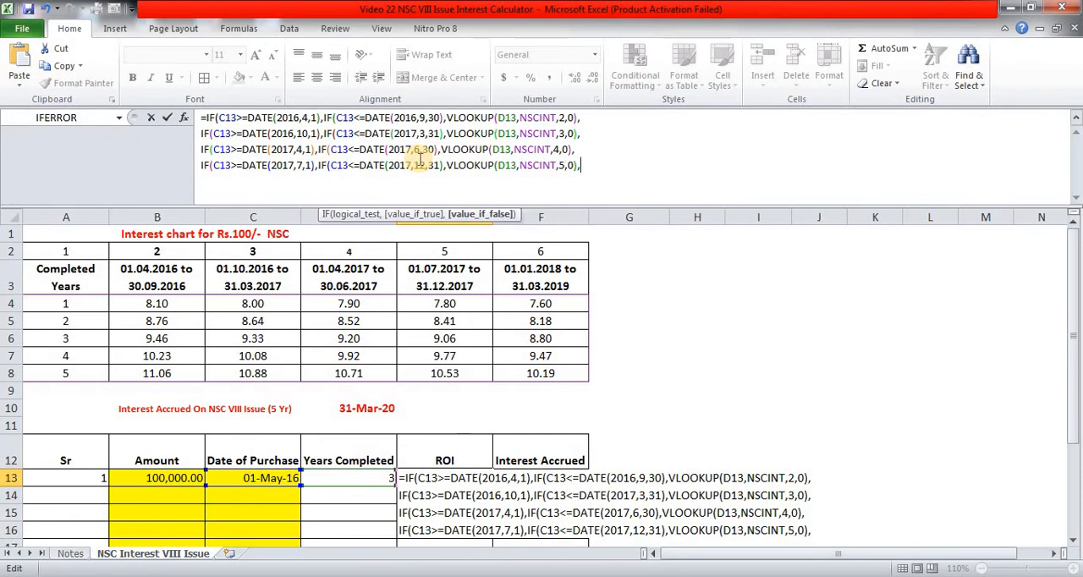
pyautogui.hotkey('alt', 'Return')
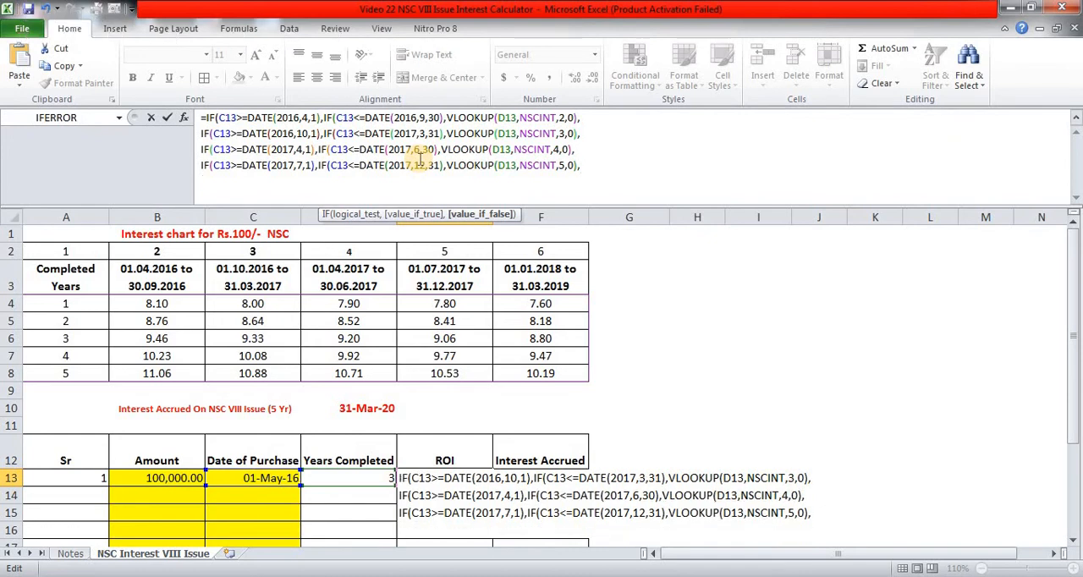
pyautogui.write('IF(C13>=DATE(2016,4,1),IF(C13<=DATE(2016,9,30),VLOOKUP(D13,NSCINT,2,0),')
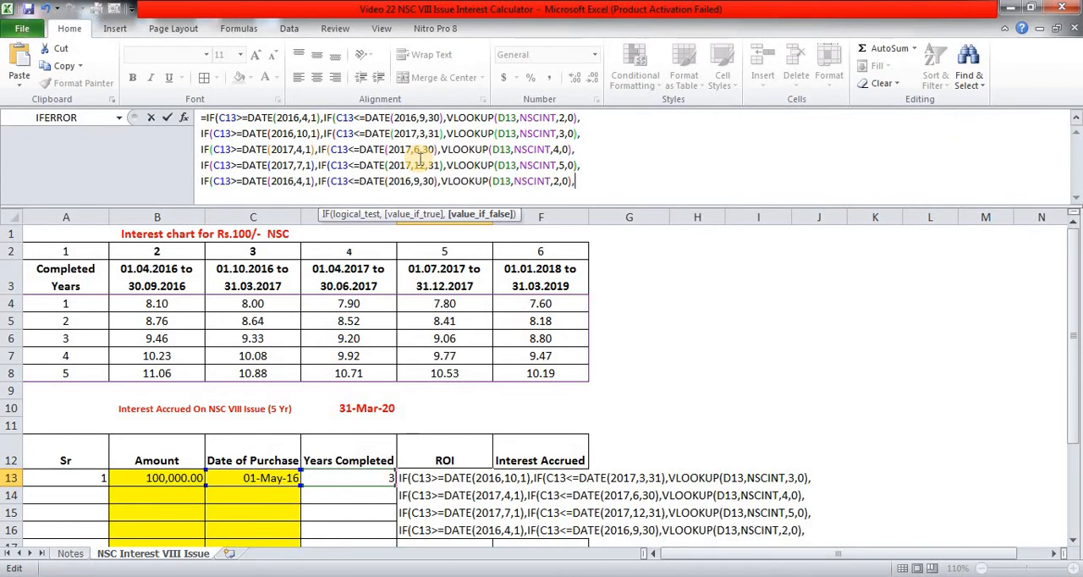
# - Change the start date in the fifth line of the E13 formula to DATE(2018,1,1)
pyautogui.click(273, 181)
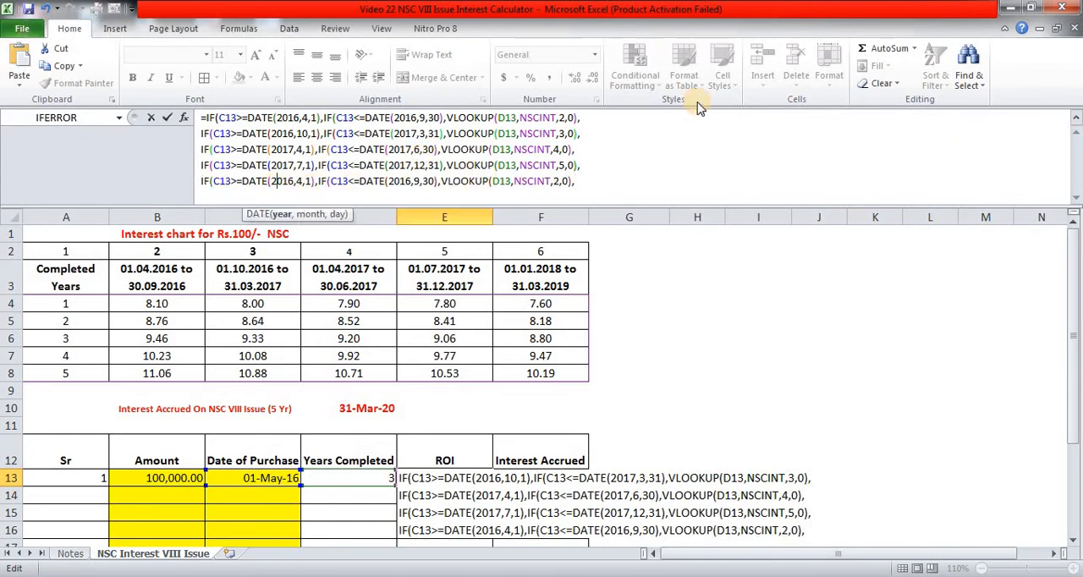
pyautogui.hotkey('shift', 'Right')
pyautogui.hotkey('shift', 'Right')
pyautogui.hotkey('shift', 'Right')
pyautogui.hotkey('shift', 'Right')
pyautogui.hotkey('shift', 'Right')
pyautogui.hotkey('shift', 'Right')
pyautogui.hotkey('shift', 'Right')
pyautogui.hotkey('shift', 'Right')
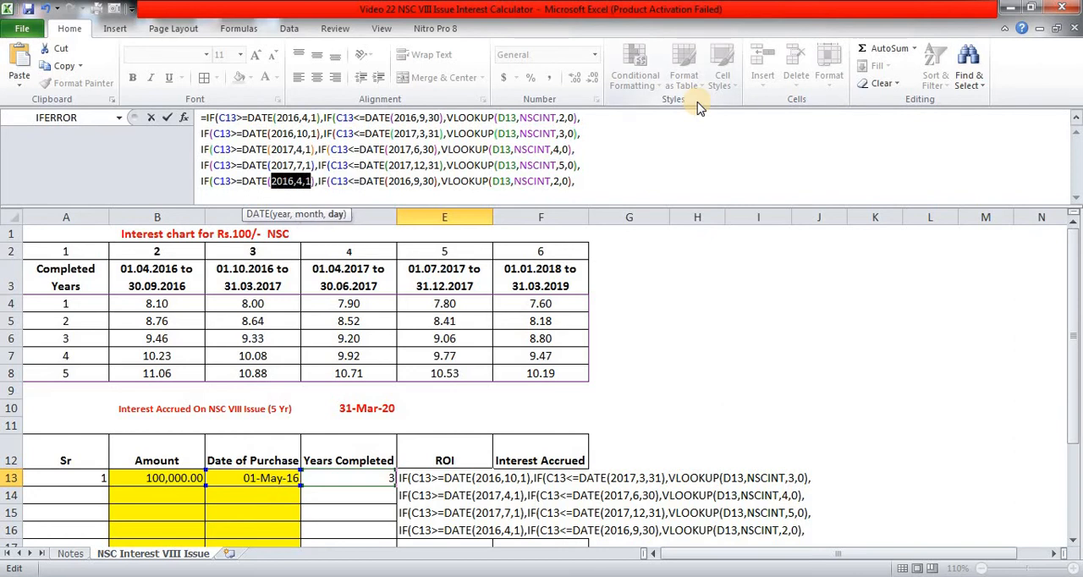
pyautogui.write('2018,1')
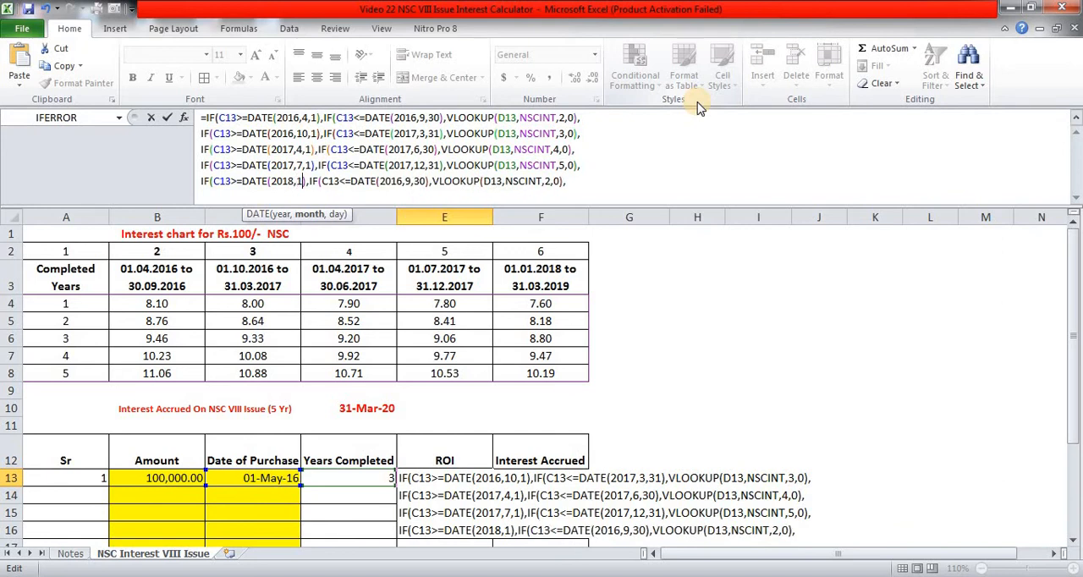
pyautogui.write(',1')
# - Change the end date in the fifth line of the E13 formula to DATE(2019,3,31)
pyautogui.press('Right')
pyautogui.press('Right')
pyautogui.press('Right')
pyautogui.press('Right')
pyautogui.press('Right')
pyautogui.press('Right')
pyautogui.press('Right')
pyautogui.press('Right')
pyautogui.press('Right')
pyautogui.press('Right')
pyautogui.press('Right')
pyautogui.press('Right')
pyautogui.press('Right')
pyautogui.press('Right')
pyautogui.press('Right')
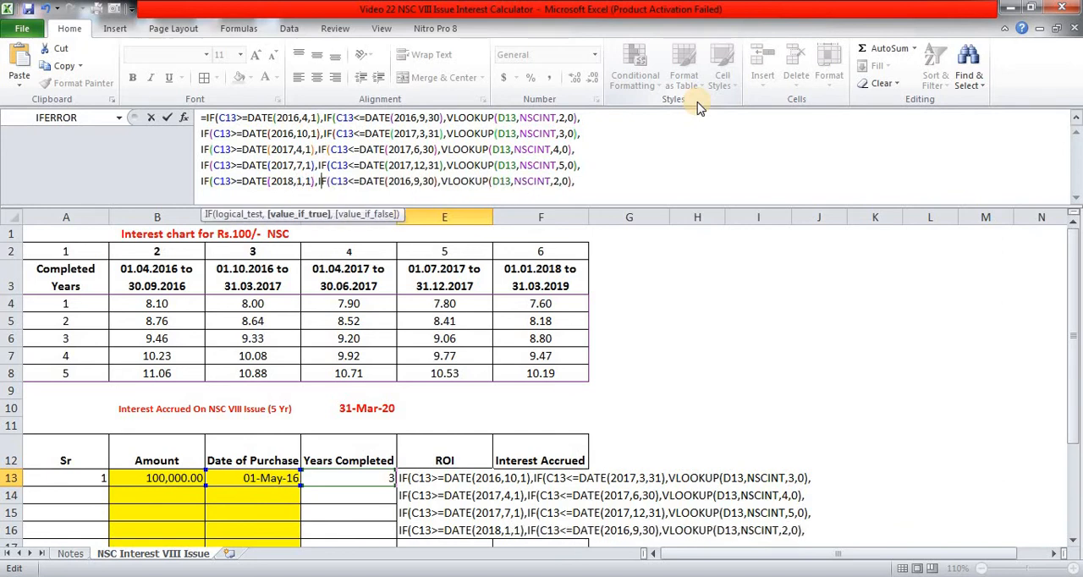
pyautogui.hotkey('shift', 'Right')
pyautogui.hotkey('shift', 'Right')
pyautogui.hotkey('shift', 'Right')
pyautogui.hotkey('shift', 'Right')
pyautogui.hotkey('shift', 'Right')
pyautogui.hotkey('shift', 'Right')
pyautogui.hotkey('shift', 'Right')
pyautogui.hotkey('shift', 'Right')
pyautogui.hotkey('shift', 'Right')
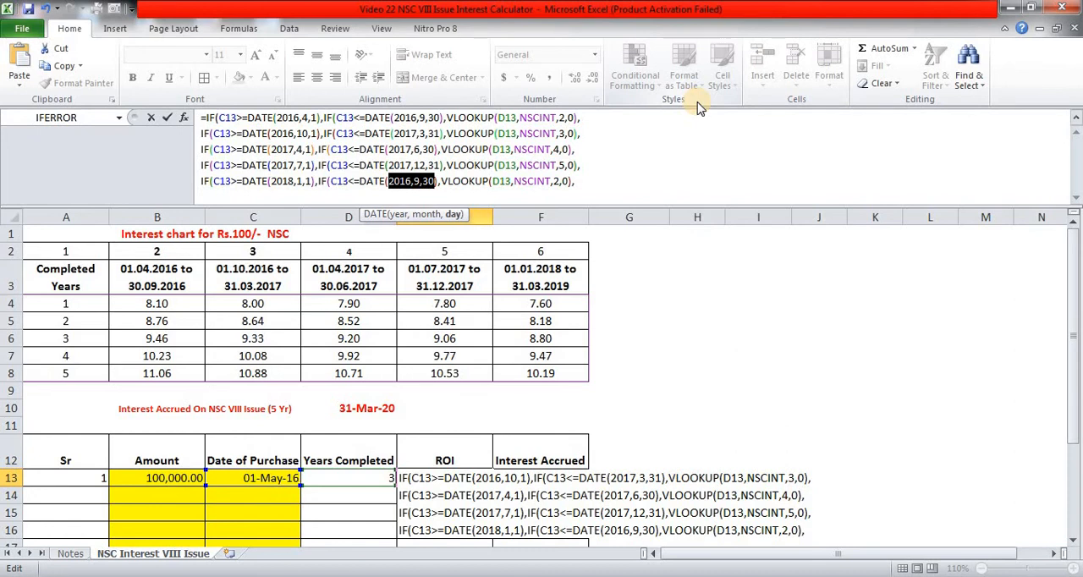
pyautogui.write('2019,')
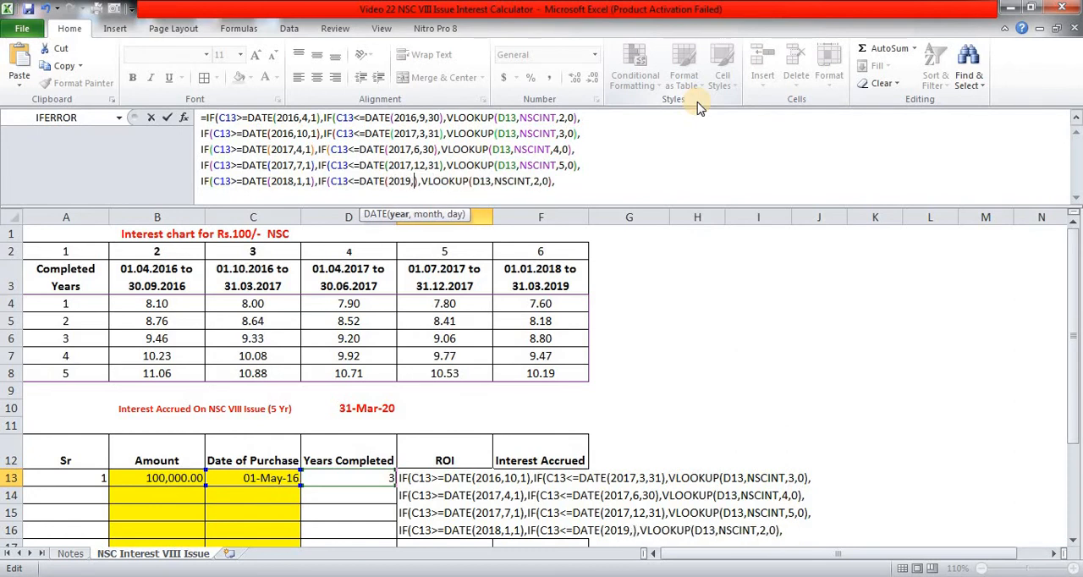
pyautogui.write('3,31')
# - Set the VLOOKUP column index in the fifth line of the E13 formula to 6
pyautogui.press('End')
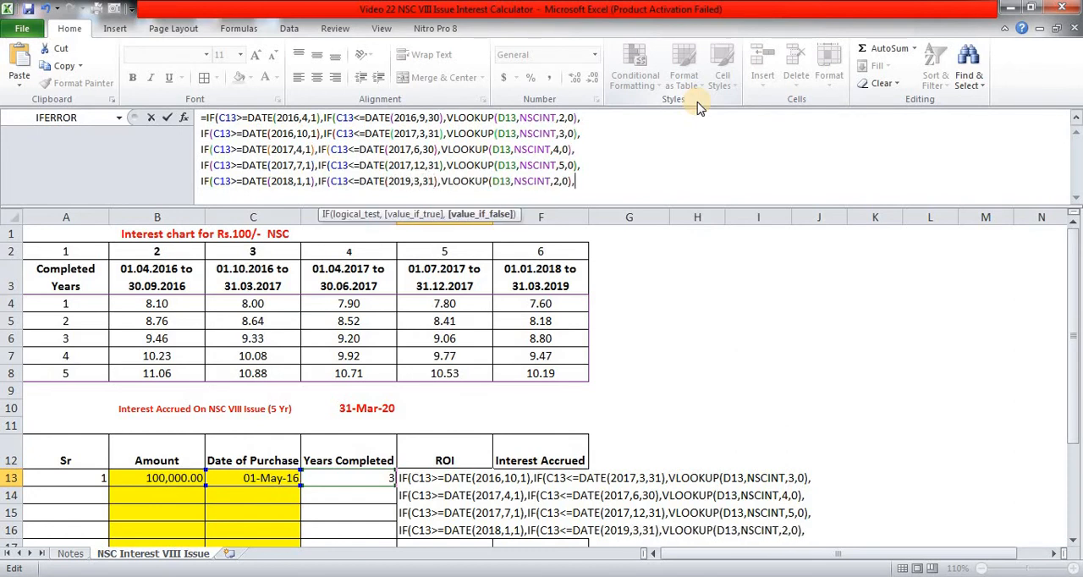
pyautogui.press('Left')
pyautogui.press('Left')
pyautogui.press('Left')
pyautogui.press('Left')
pyautogui.hotkey('shift', 'Left')
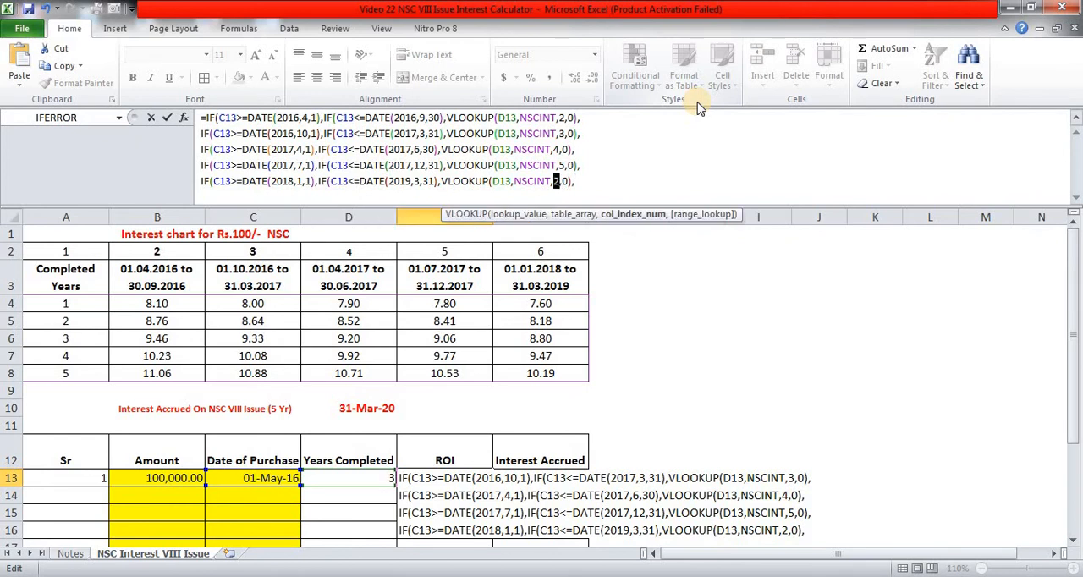
pyautogui.write('6')
pyautogui.press('End')
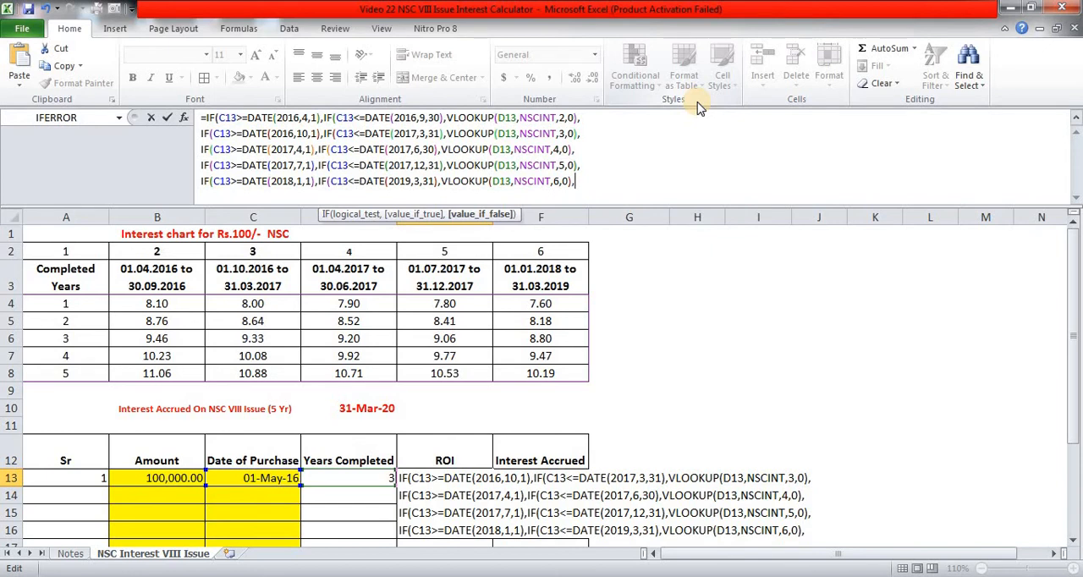
# - Add "ERROR" on a new line as the E13 formula's final fallback, enter it with the proposed bracket correction, and collapse the formula bar
pyautogui.hotkey('alt', 'Return')
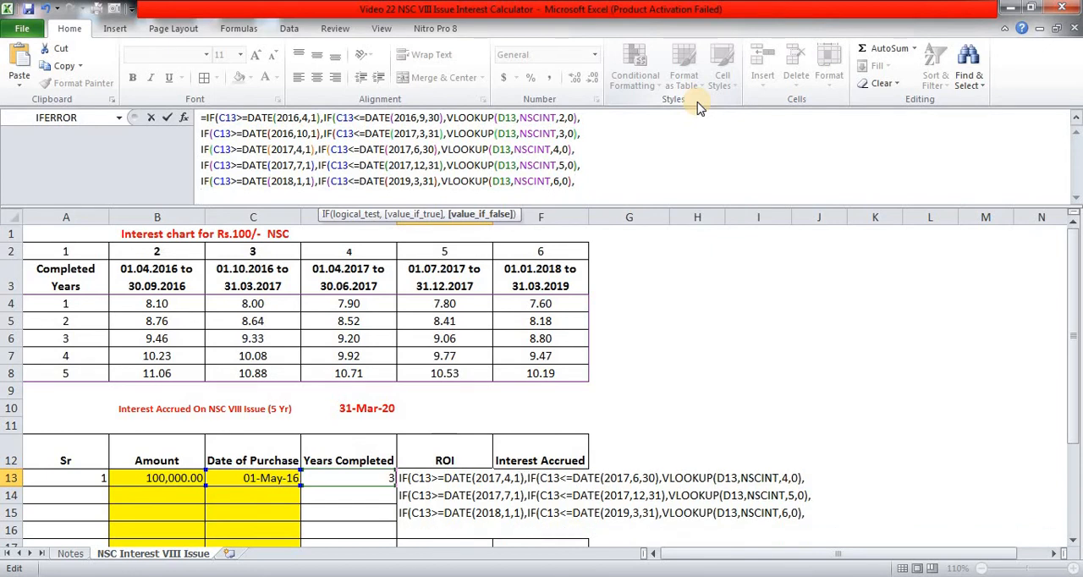
pyautogui.write('"ERROR')
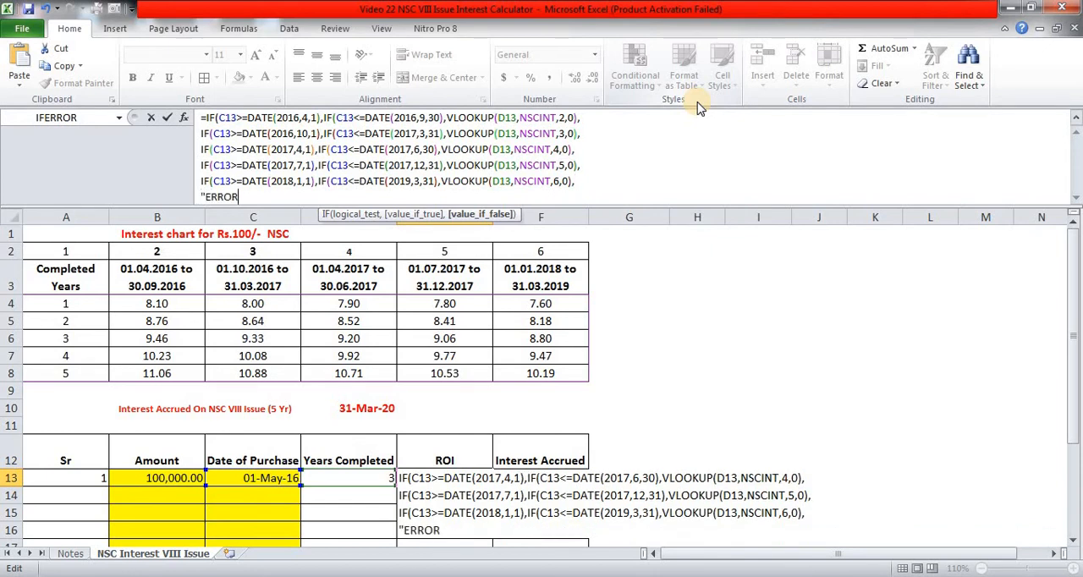
pyautogui.write('"')
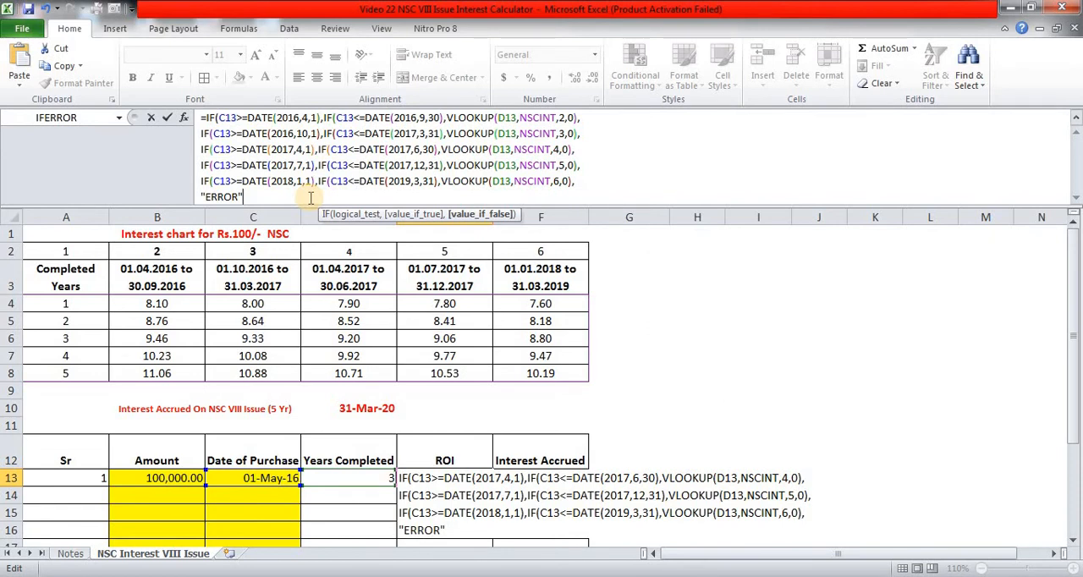
pyautogui.press('Return')
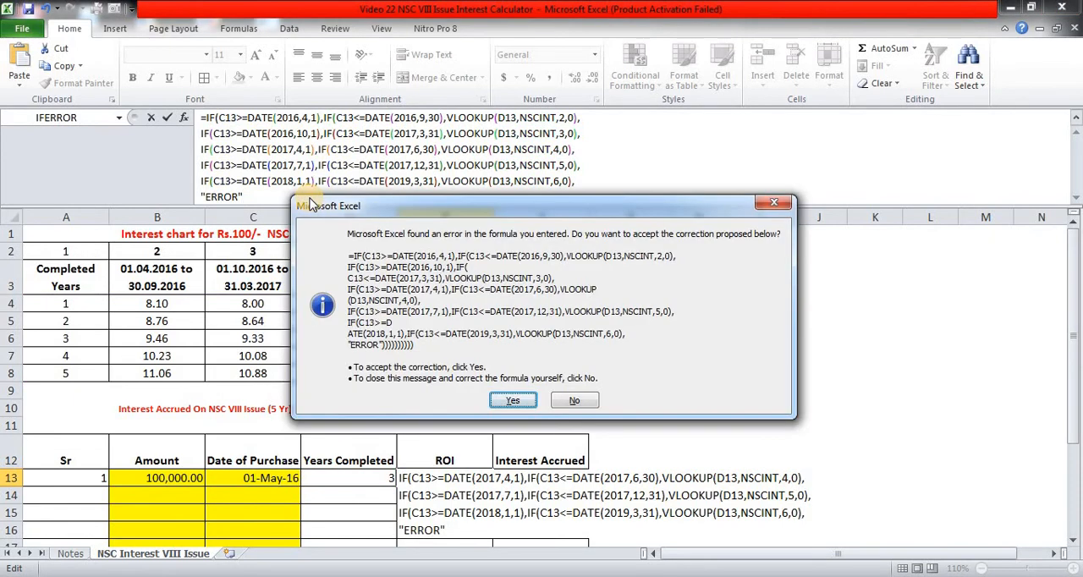
pyautogui.press('Return')
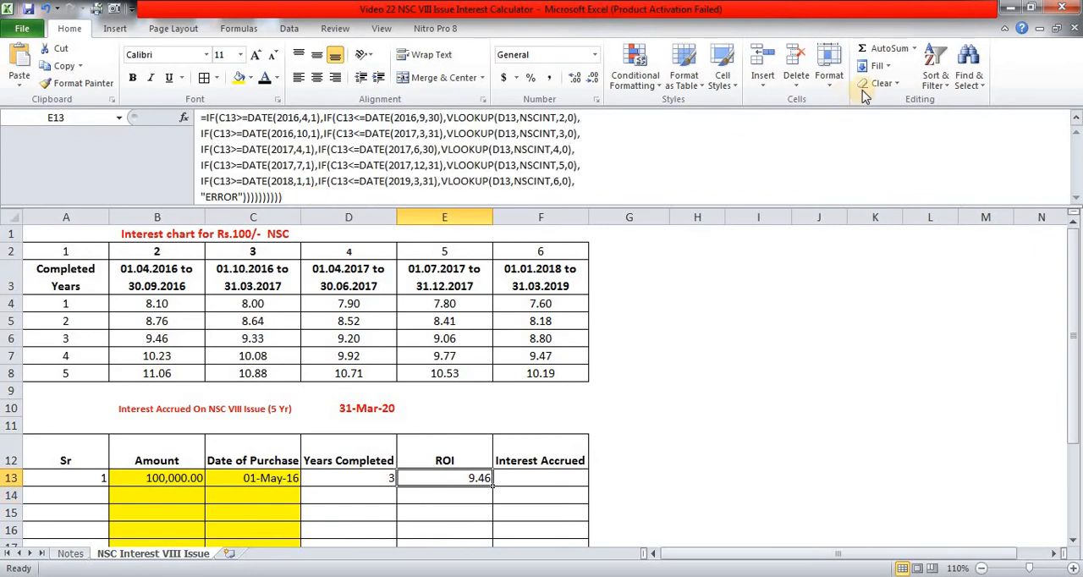
pyautogui.click(1076, 122)
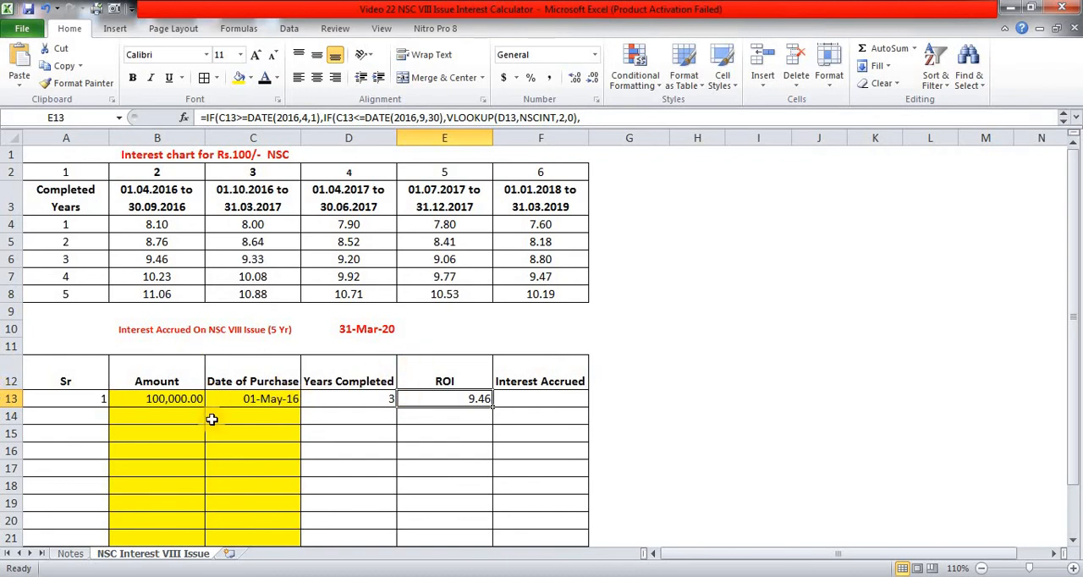
# - Set the date of purchase in C13 to 1/11/2016 and check the ROI against the interest chart's three-year rate for that period
pyautogui.click(275, 402)
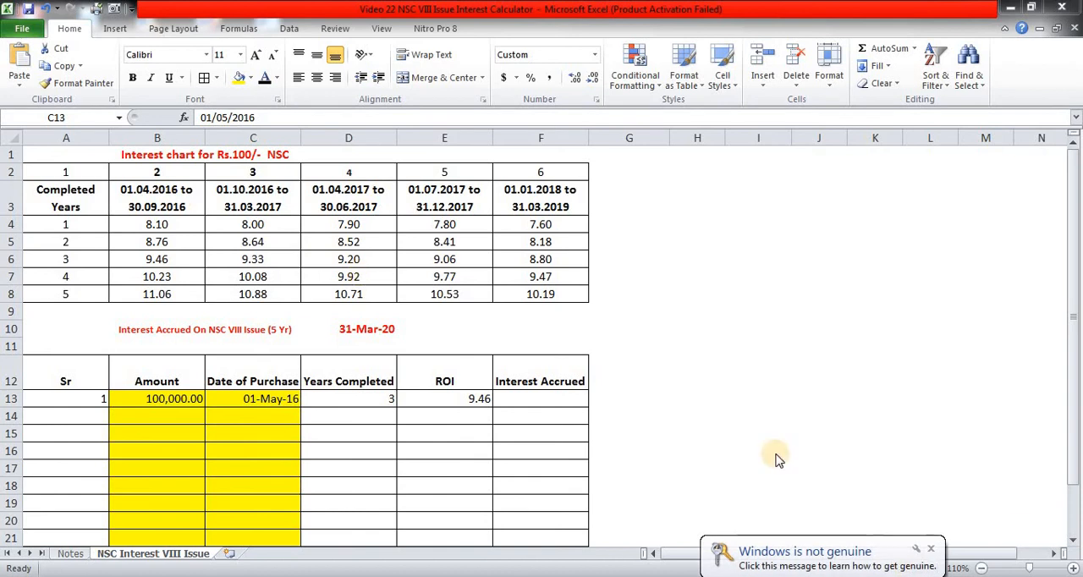
pyautogui.click(931, 548)
pyautogui.click(269, 401)
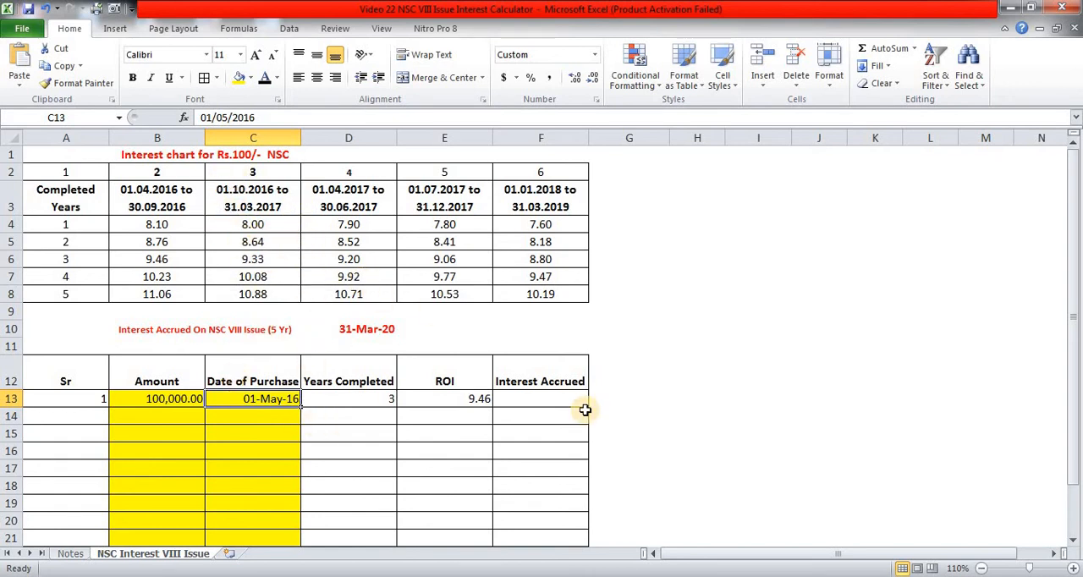
pyautogui.write('1/')
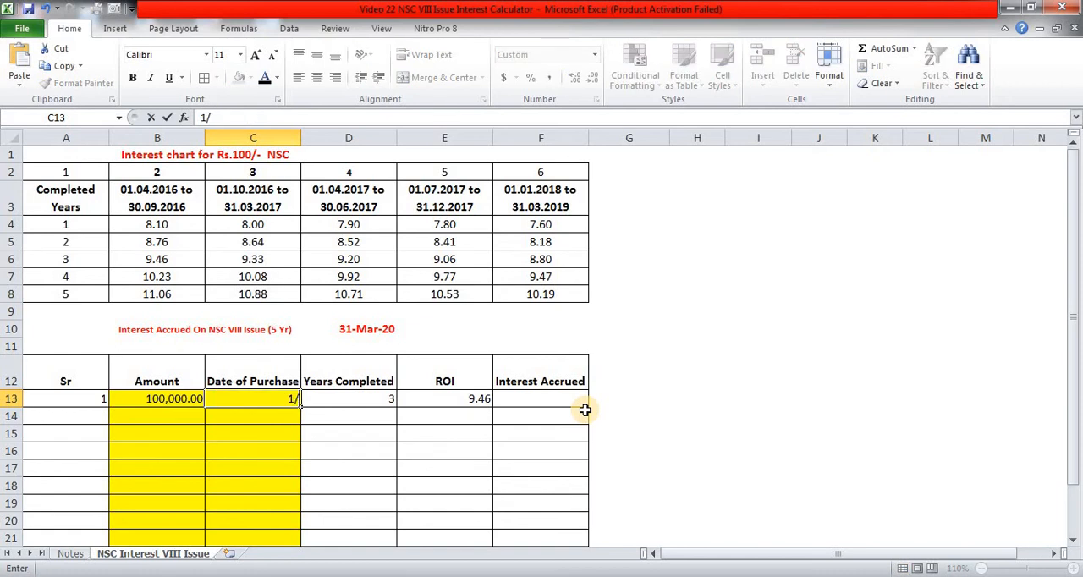
pyautogui.write('11/2016')
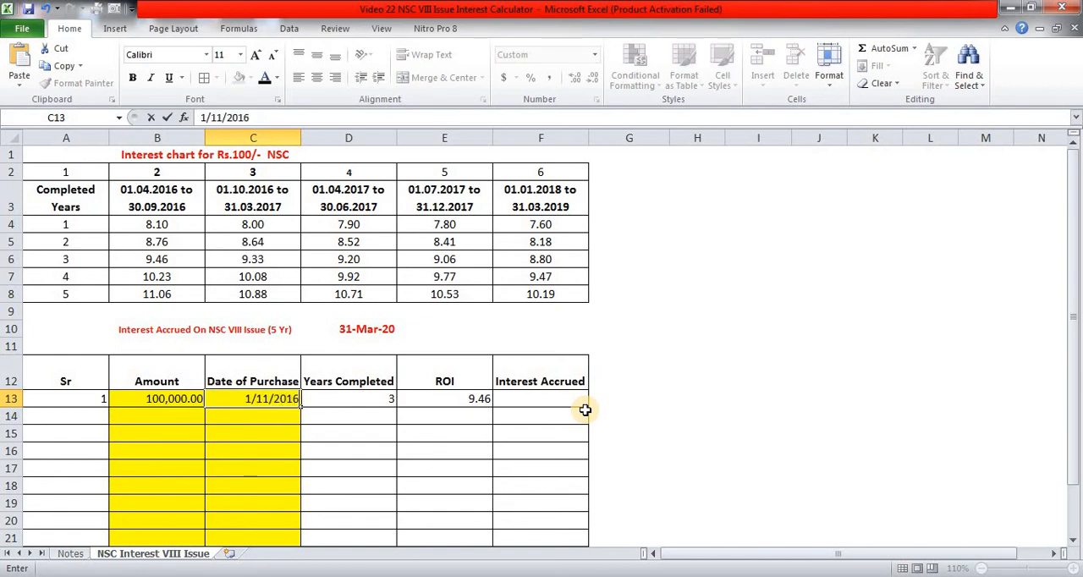
pyautogui.press('Return')
pyautogui.press('Up')
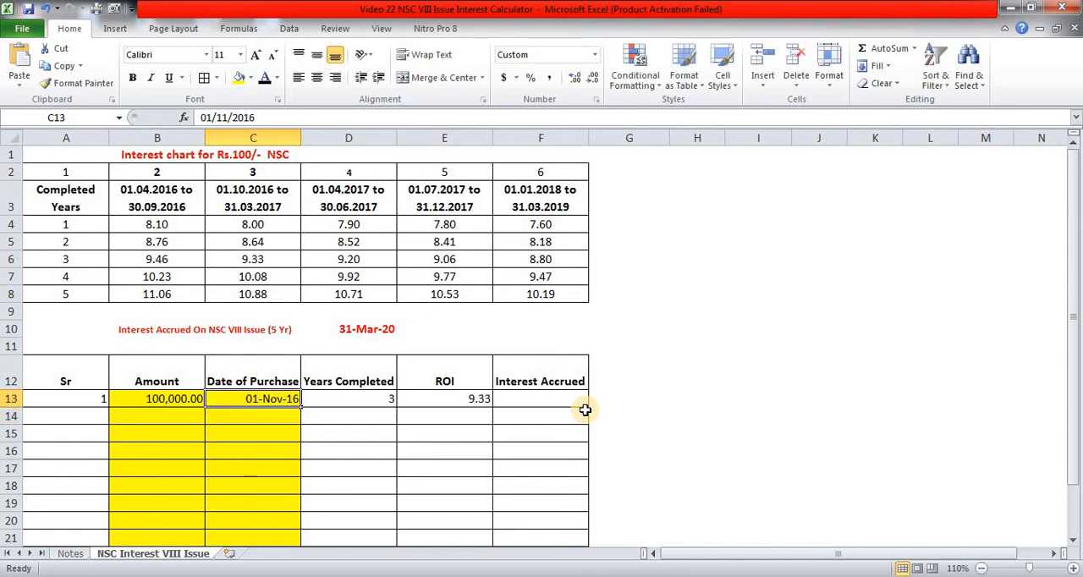
pyautogui.click(252, 259)
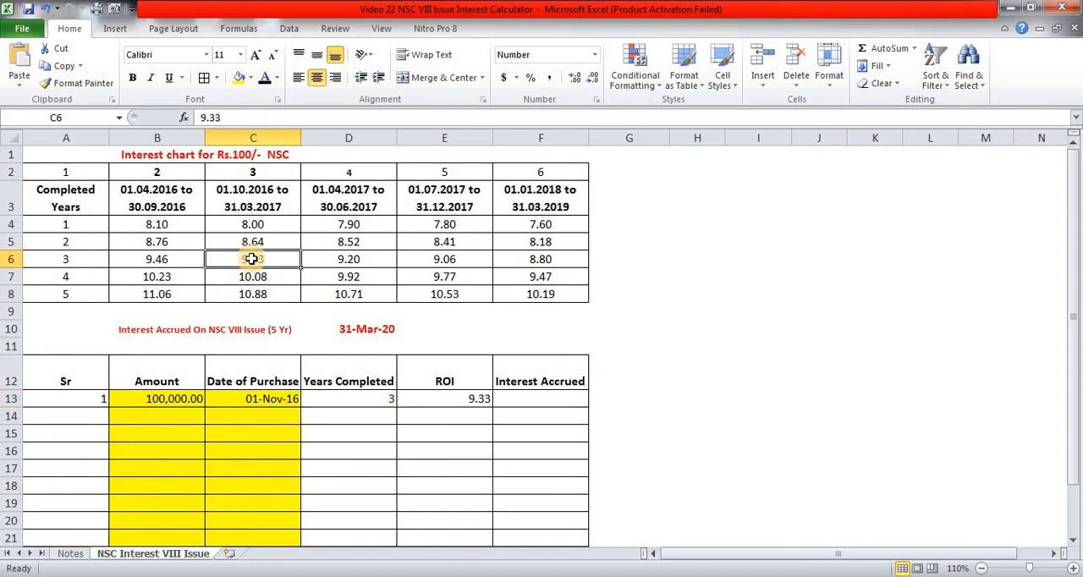
# - Set the date of purchase in C13 to 1/4/2017 and check the ROI against the interest chart's two-year rate for that period
pyautogui.press('Down')
pyautogui.press('Down')
pyautogui.press('Down')
pyautogui.press('Down')
pyautogui.press('Down')
pyautogui.press('Down')
pyautogui.press('Down')
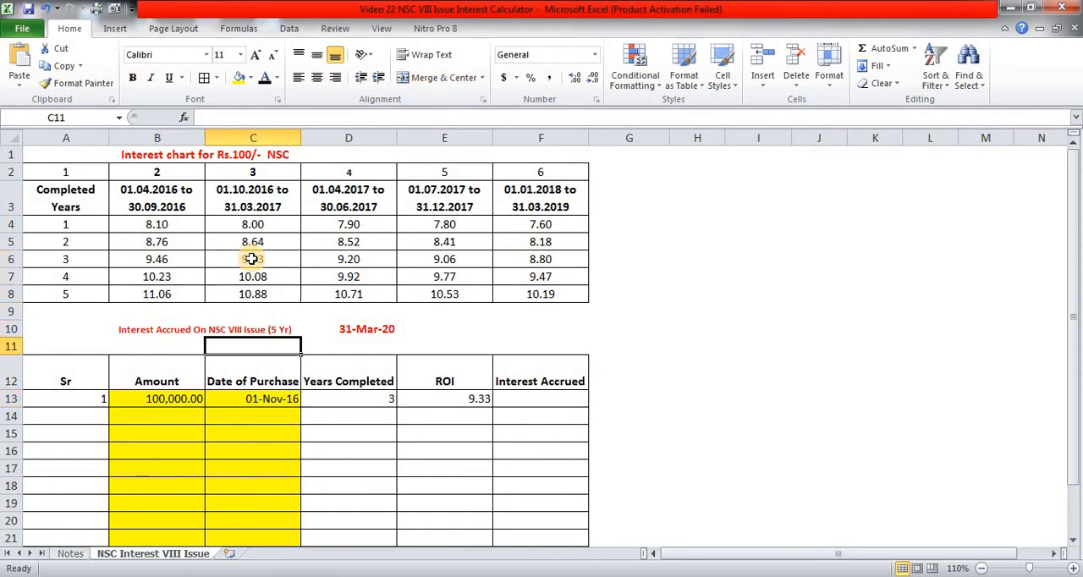
pyautogui.write('1')
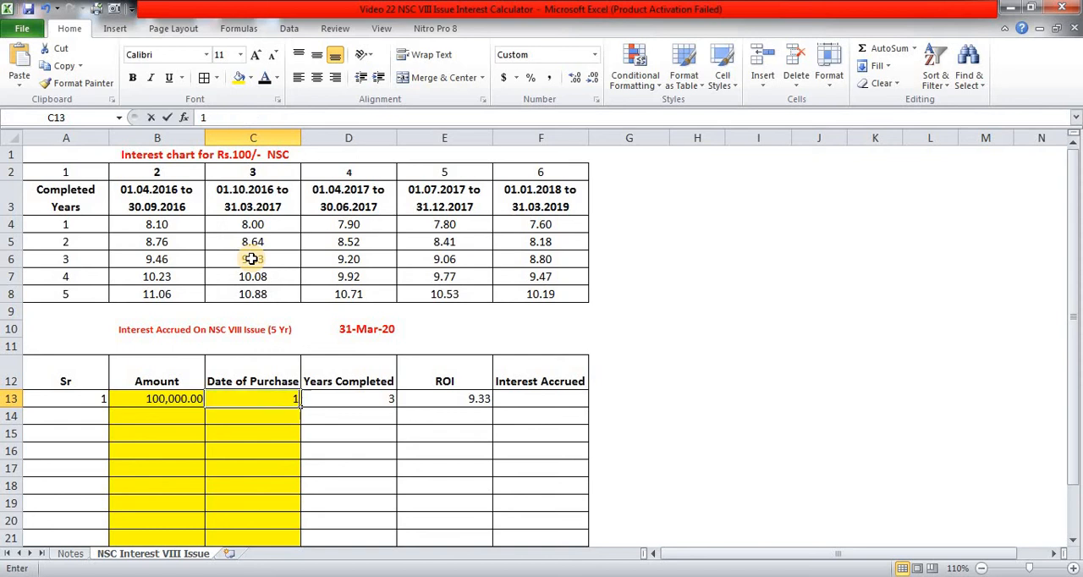
pyautogui.write('/4/2017')
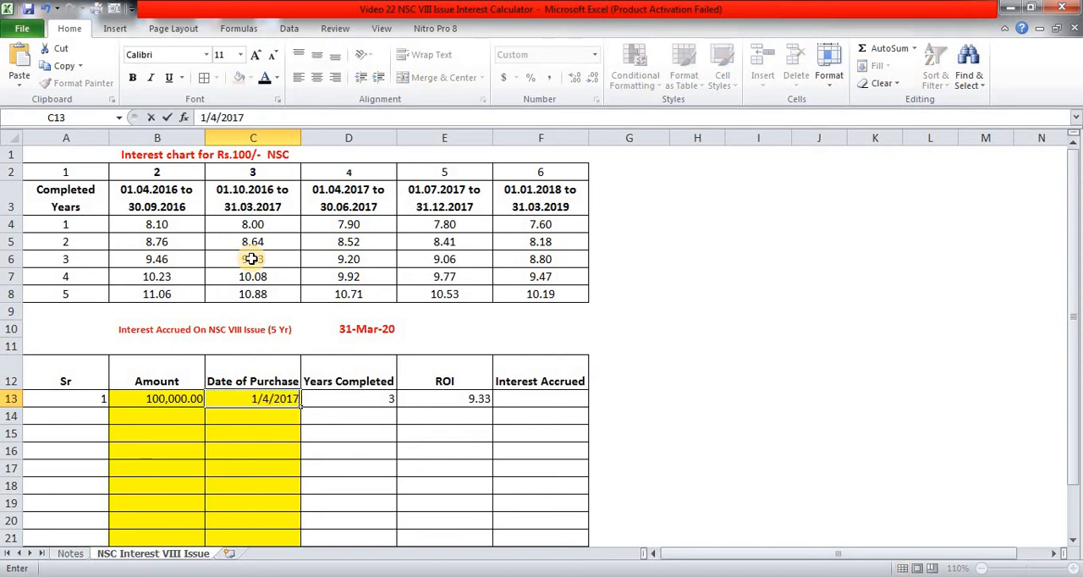
pyautogui.press('Return')
pyautogui.press('Up')
pyautogui.press('Right')
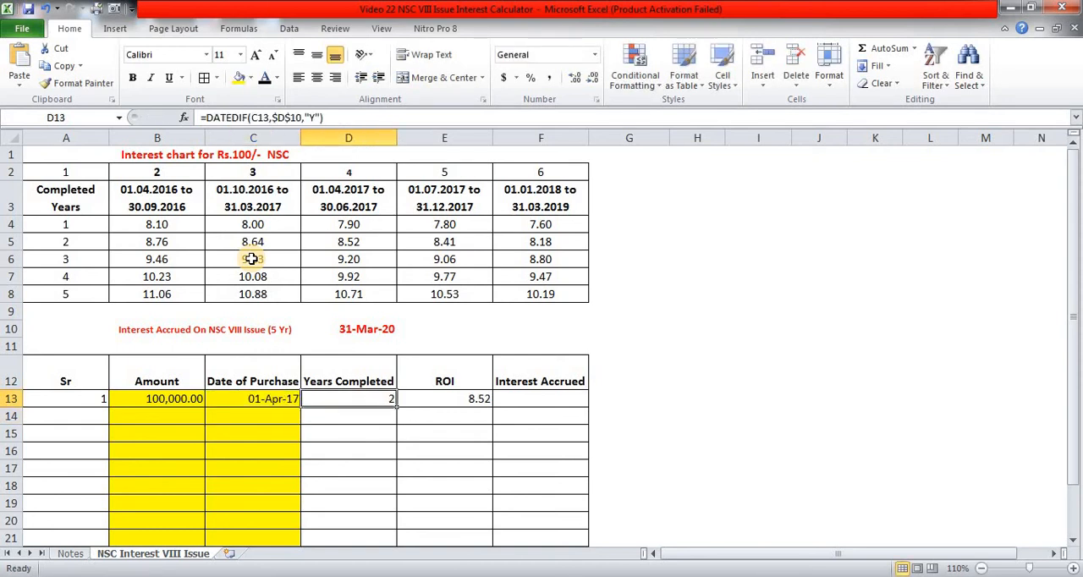
pyautogui.click(362, 241)
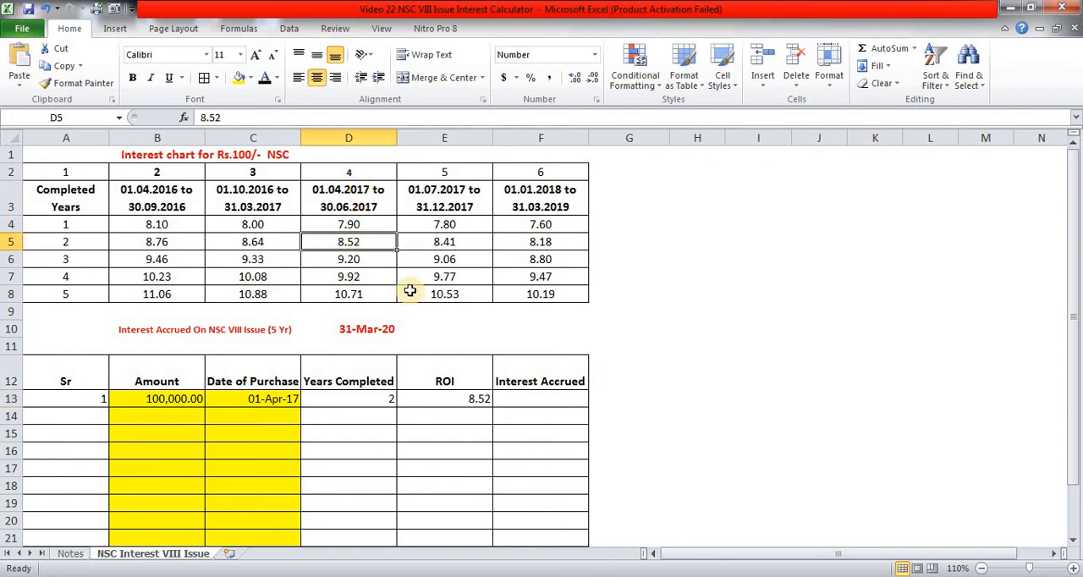
pyautogui.press('Down')
pyautogui.press('Down')
pyautogui.press('Down')
pyautogui.press('Down')
pyautogui.press('Down')
pyautogui.press('Down')
pyautogui.press('Down')
pyautogui.press('Down')
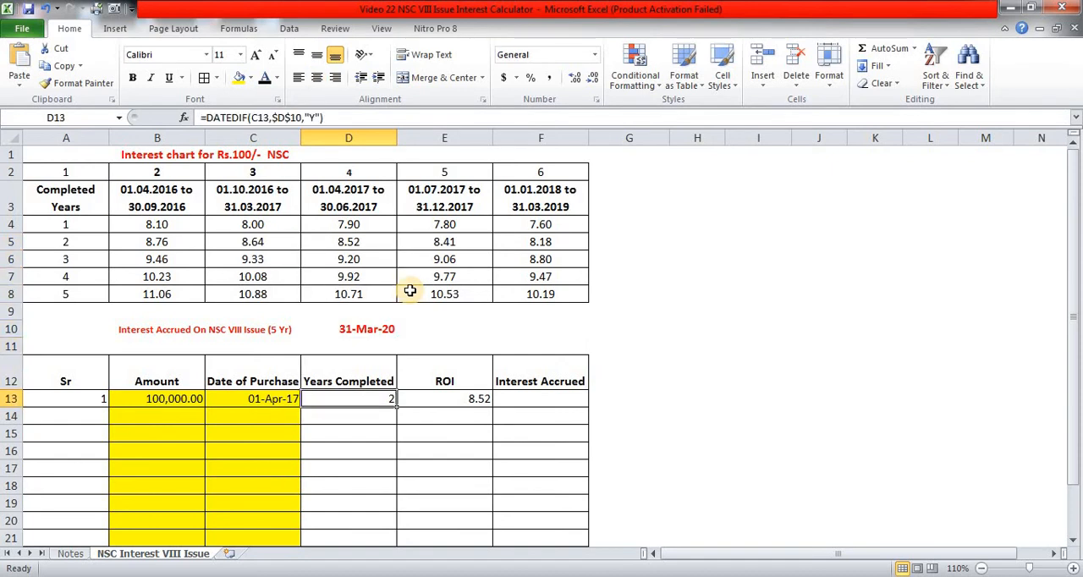
pyautogui.write('1/08/20')
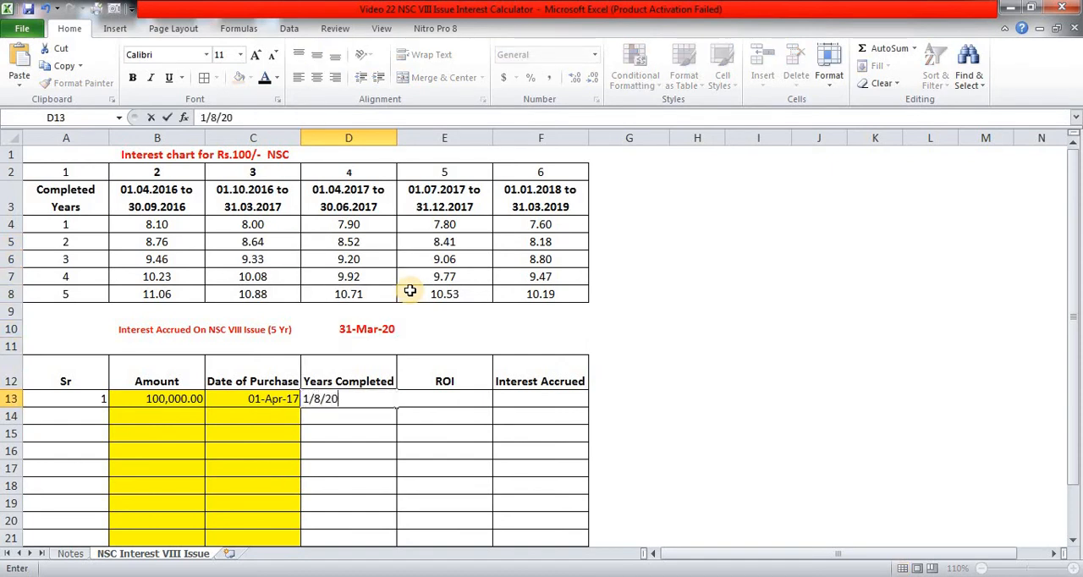
pyautogui.write('17')
pyautogui.press('Return')
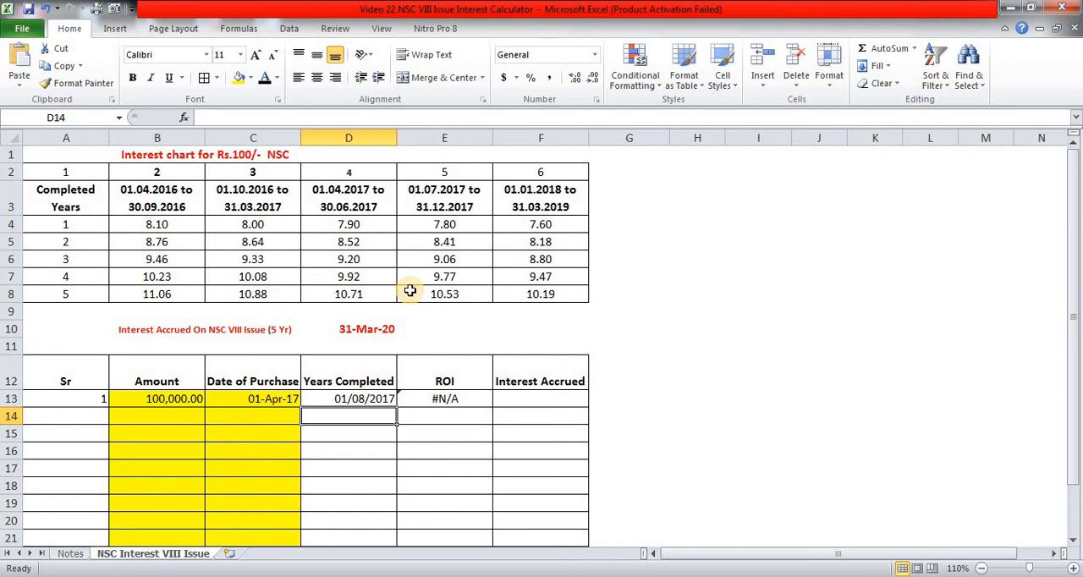
pyautogui.press('Up')
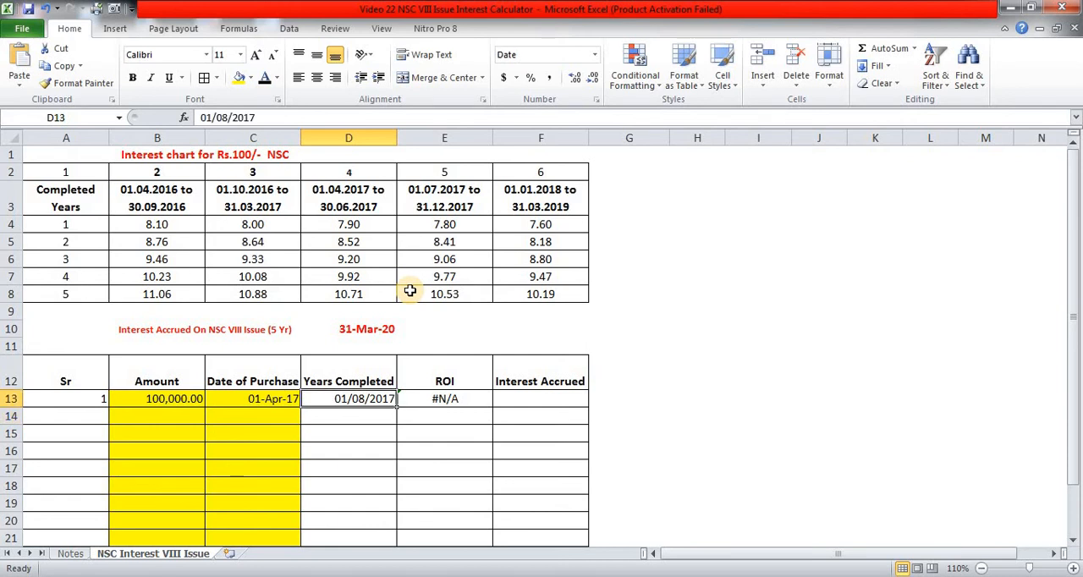
pyautogui.press('Right')
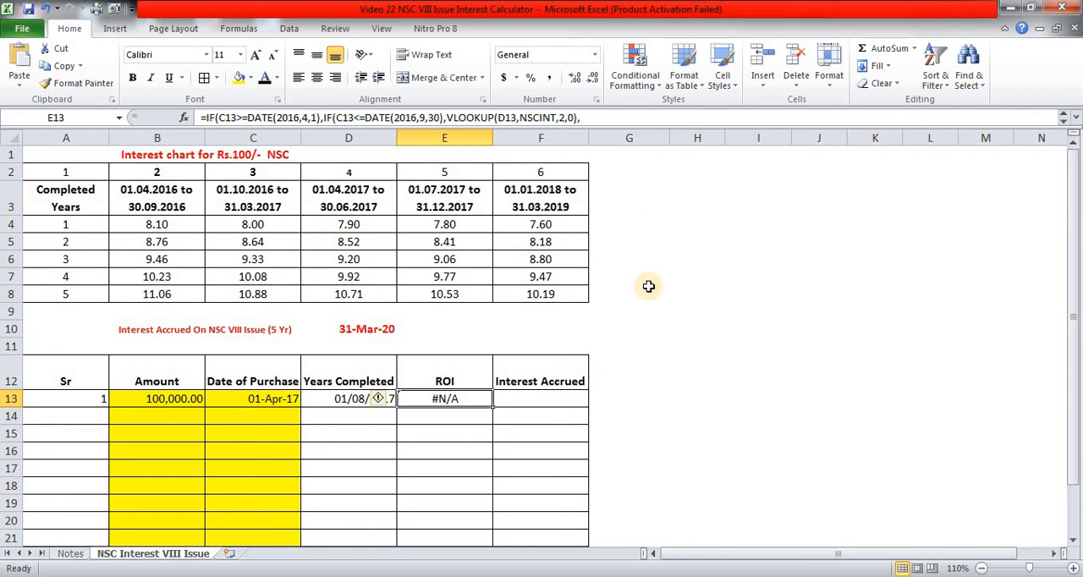
pyautogui.hotkey('ctrl', 'z')
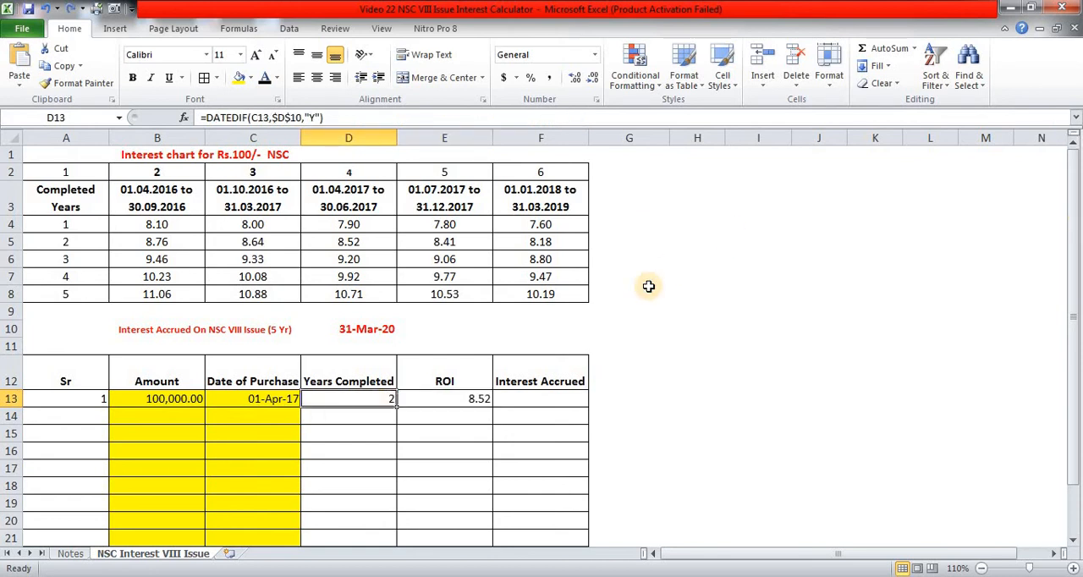
# - Set the date of purchase in C13 to 1/8/2017 and select the ROI cell E13 to check its rate
pyautogui.press('Left')
pyautogui.press('Right')
pyautogui.press('Left')
pyautogui.write('1/')
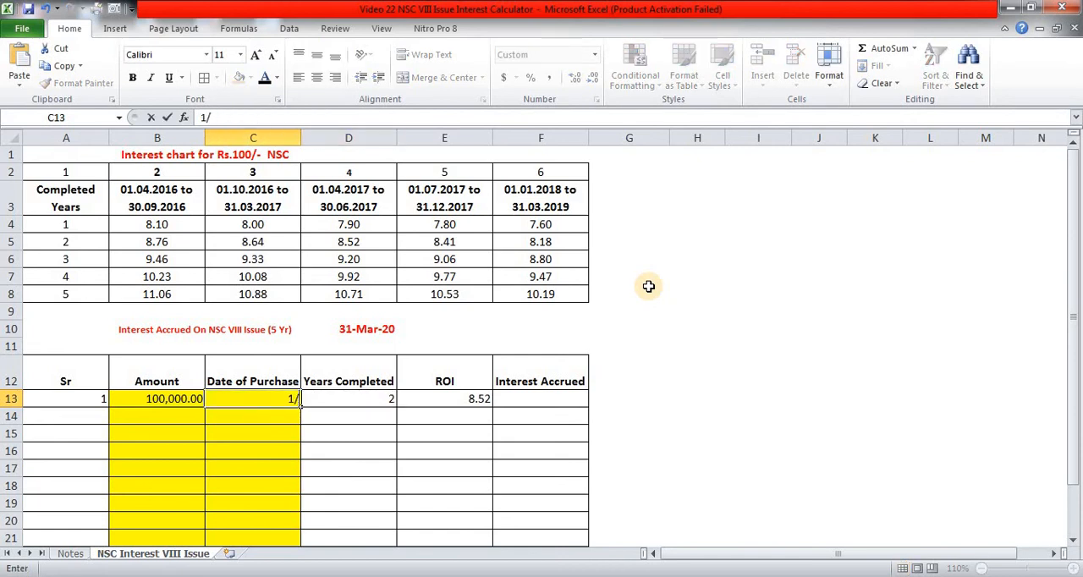
pyautogui.write('8/2017')
pyautogui.press('Return')
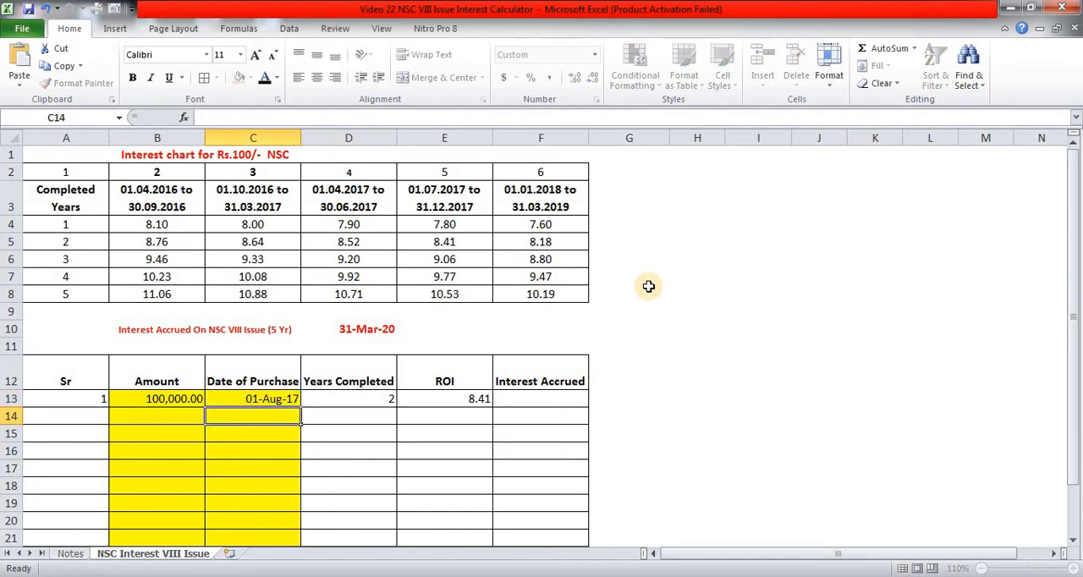
pyautogui.press('Up')
pyautogui.press('Right')
pyautogui.press('Right')
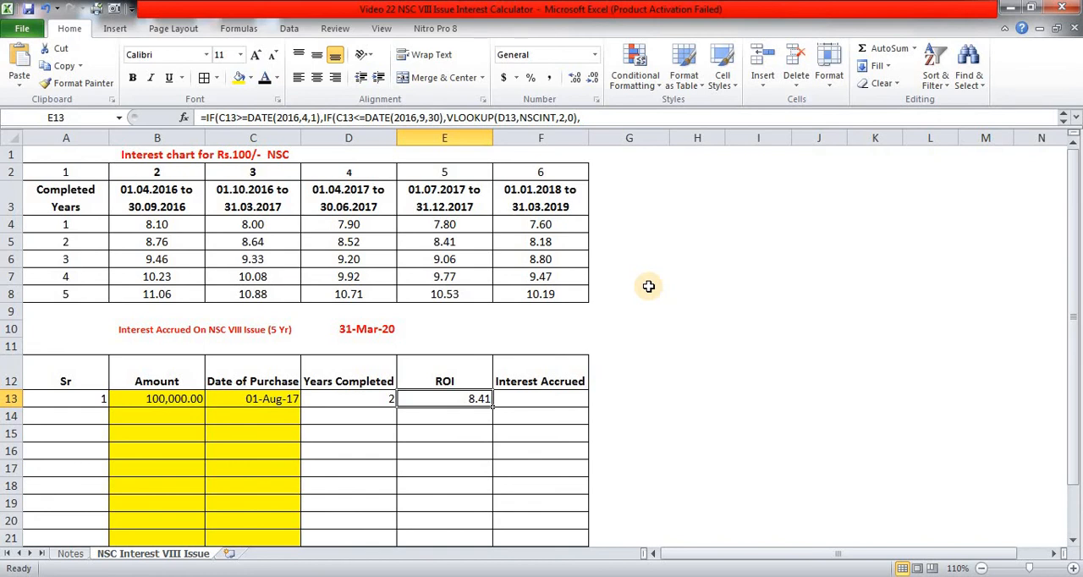
# - Set the date of purchase in C13 to 1/2/2018 and check the ROI against the interest chart's two-year rate for that period
pyautogui.press('Left')
pyautogui.press('Left')
pyautogui.write('1')
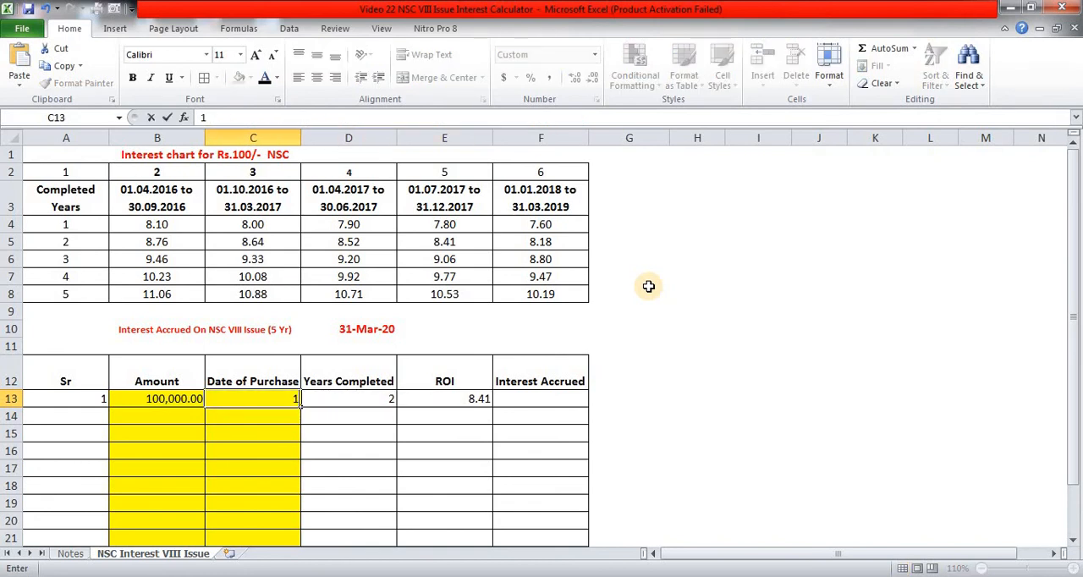
pyautogui.write('/2/2018')
pyautogui.press('Return')
pyautogui.press('Up')
pyautogui.press('Right')
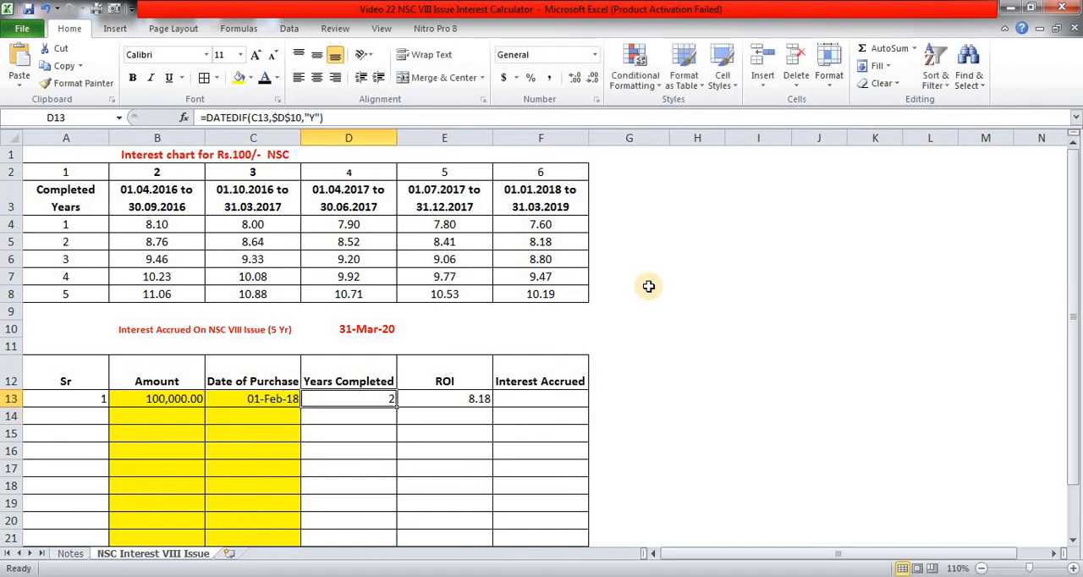
pyautogui.press('Right')
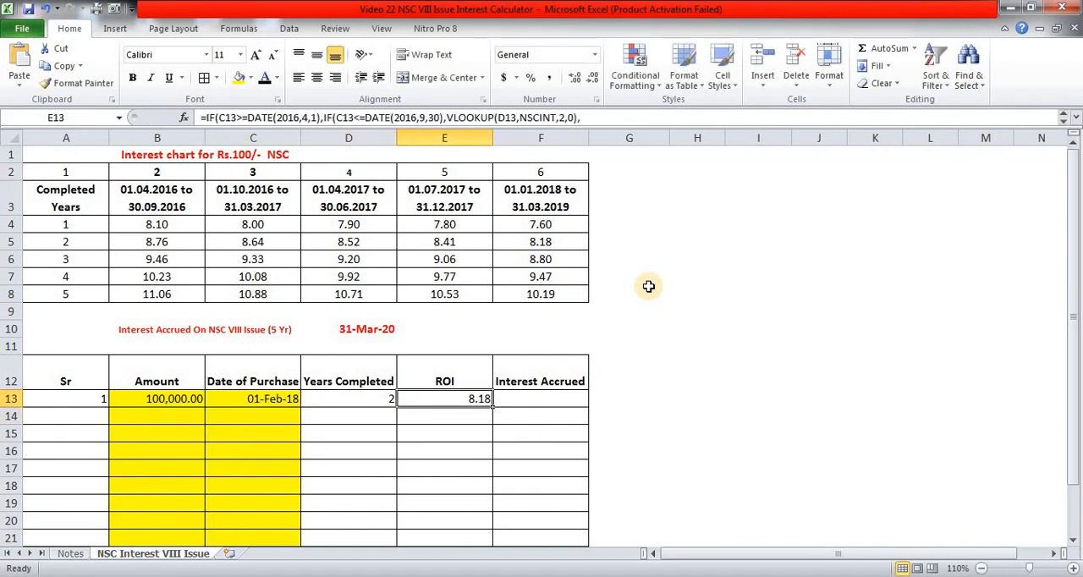
# - Enter =ROUND((B13/100)*E13,2) in F13 to calculate the interest accrued
pyautogui.press('Right')
pyautogui.write('=')
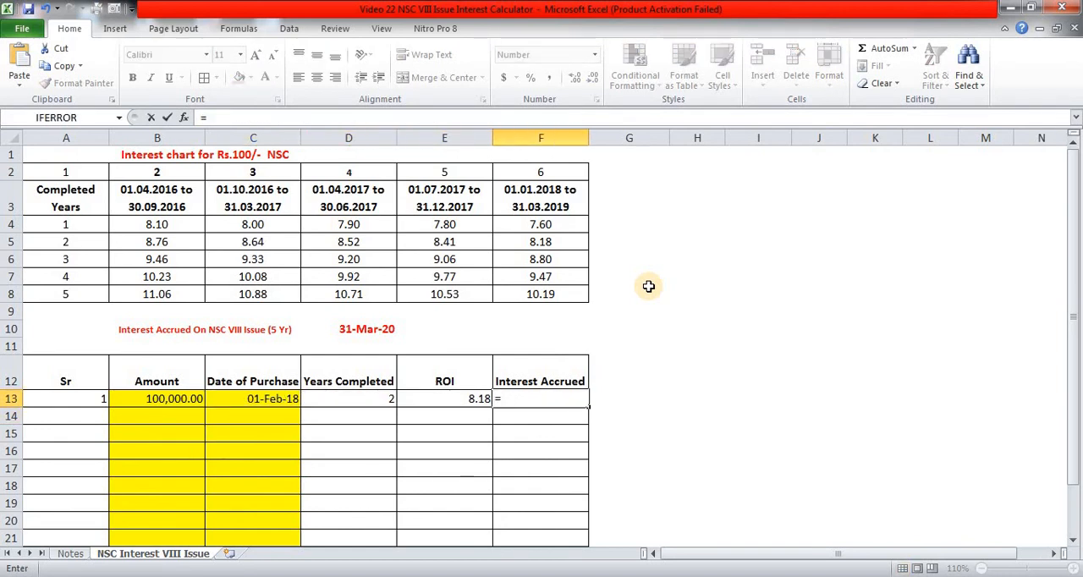
pyautogui.write('ROUND(')
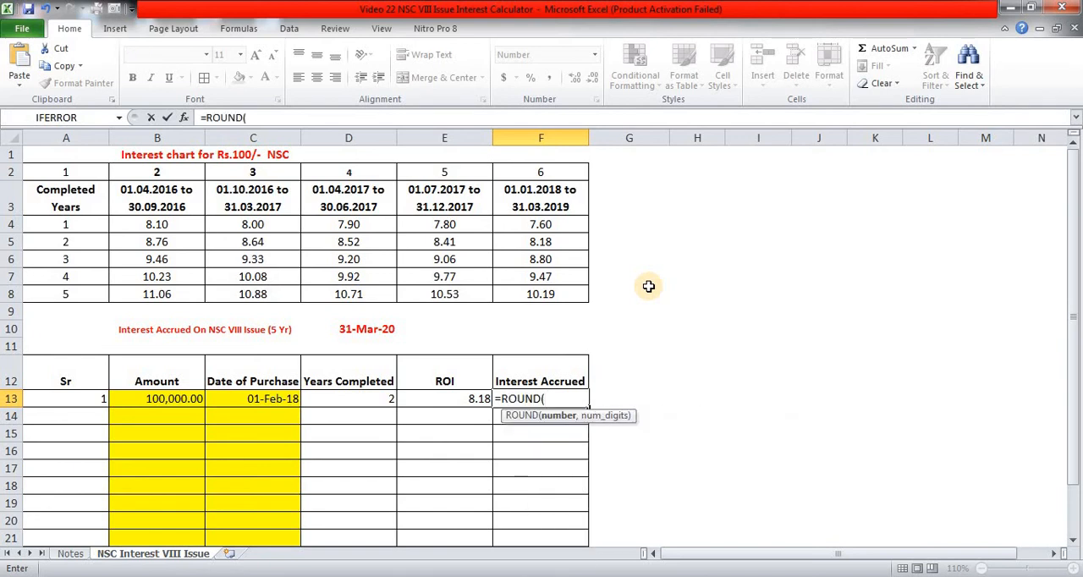
pyautogui.write('(')
pyautogui.press('Left')
pyautogui.press('Left')
pyautogui.press('Left')
pyautogui.press('Left')
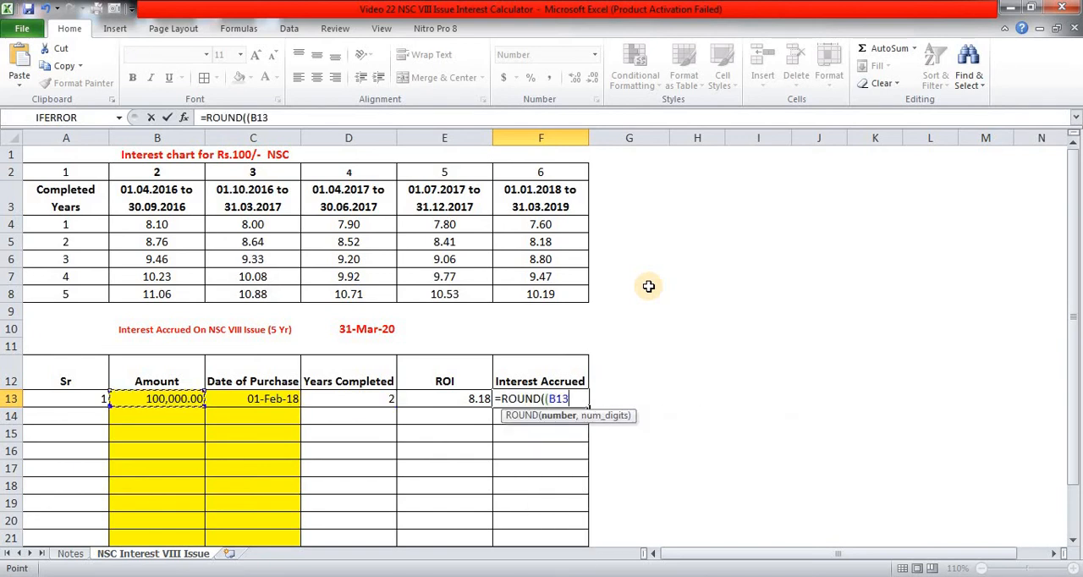
pyautogui.write('/100')
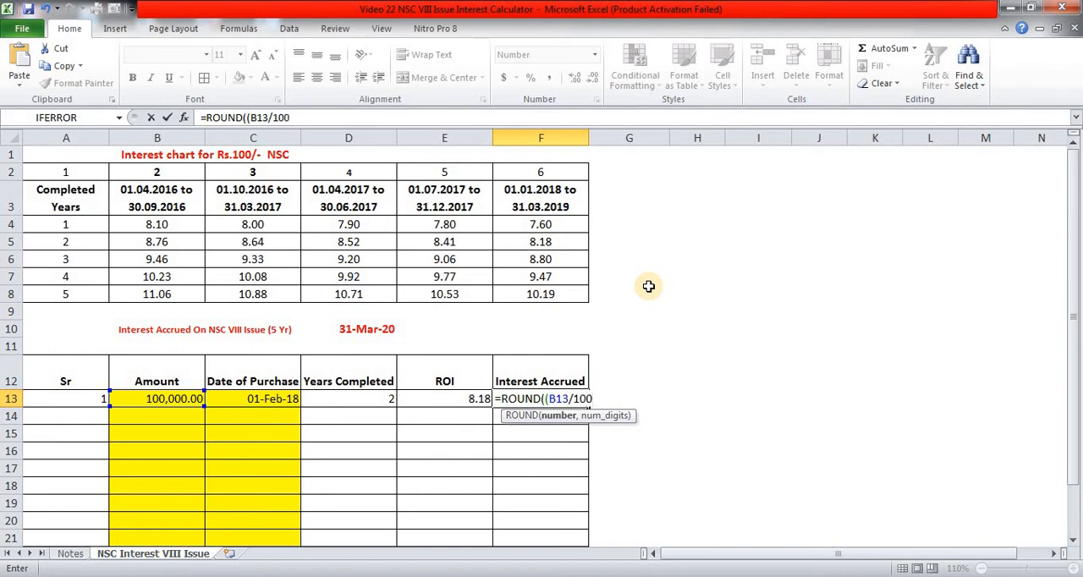
pyautogui.write(')*E13,2)')
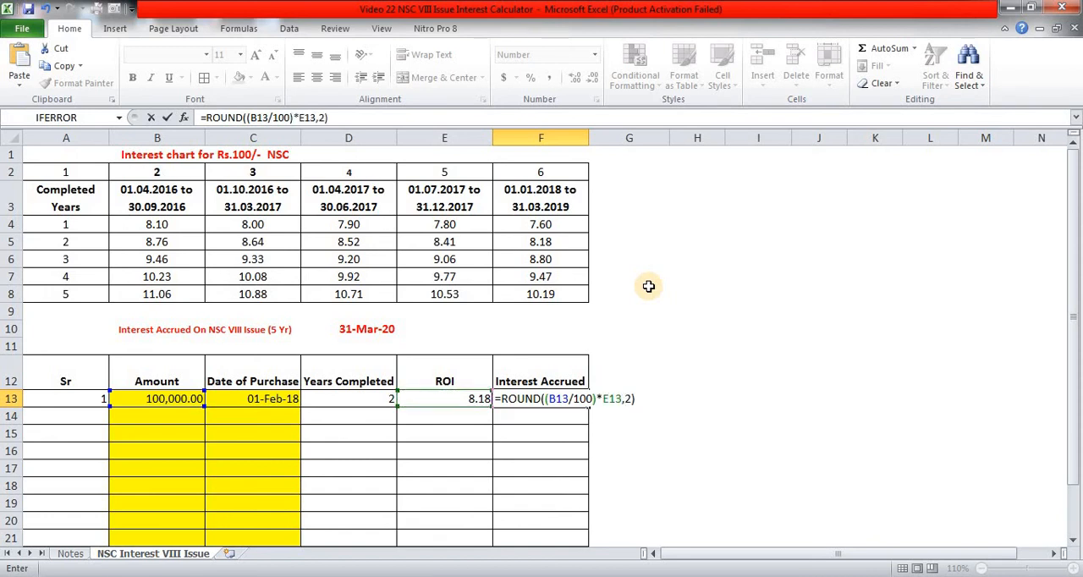
pyautogui.hotkey('ctrl', 'Return')
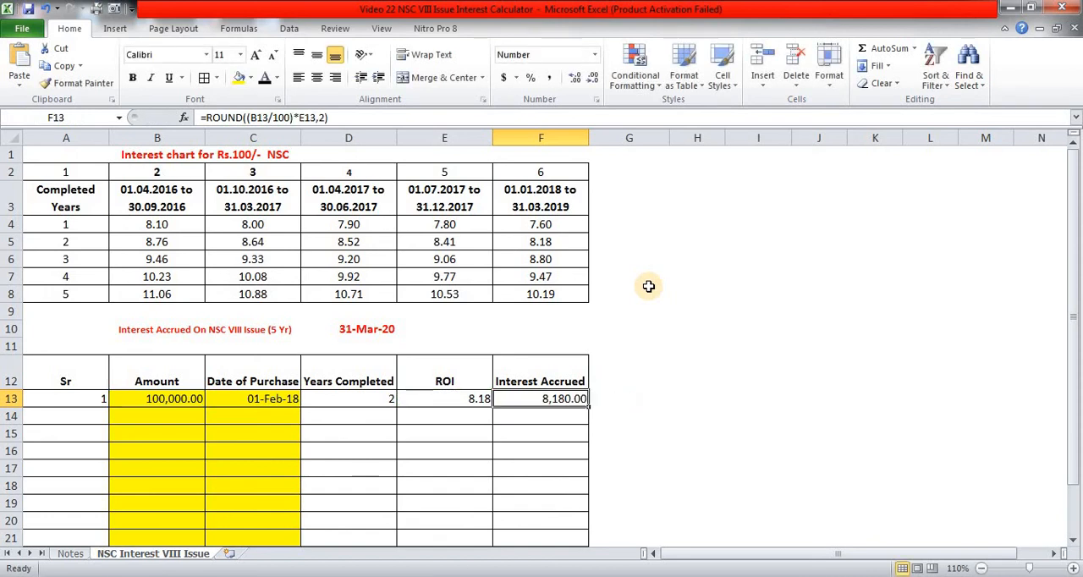
# - Wrap the D13 years-completed formula in IF(C13="","",…) so it stays blank without a purchase date, accepting the proposed bracket correction
pyautogui.press('Left')
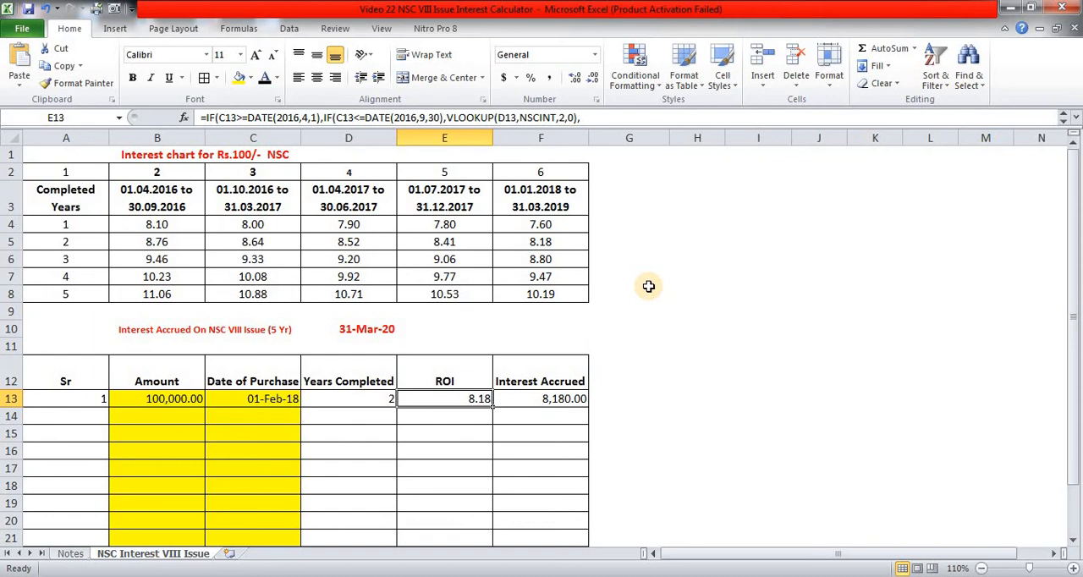
pyautogui.press('Left')
pyautogui.press('F2')
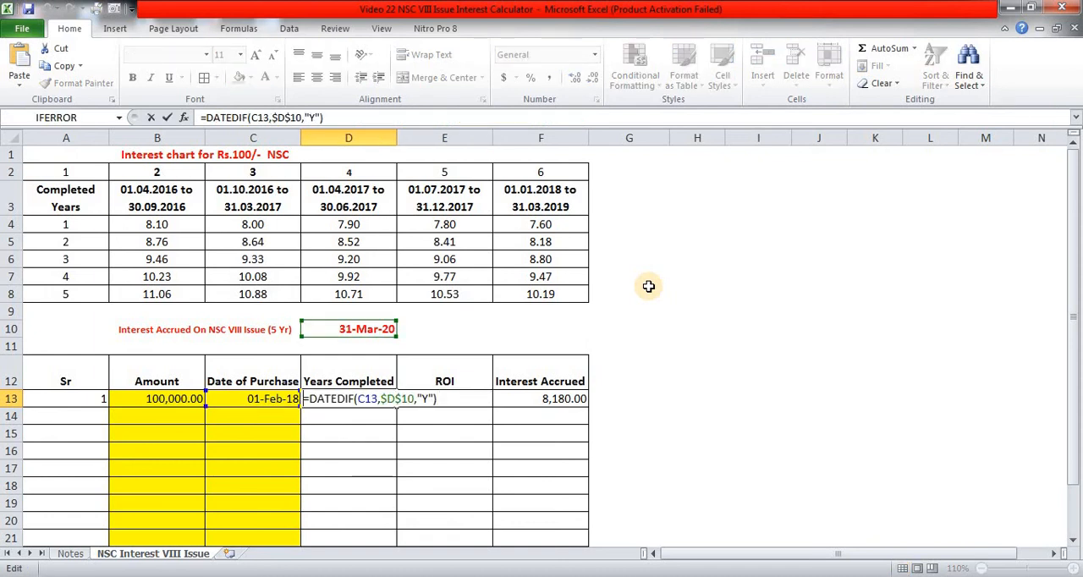
pyautogui.press('Home')
pyautogui.press('Right')
pyautogui.write('IF')
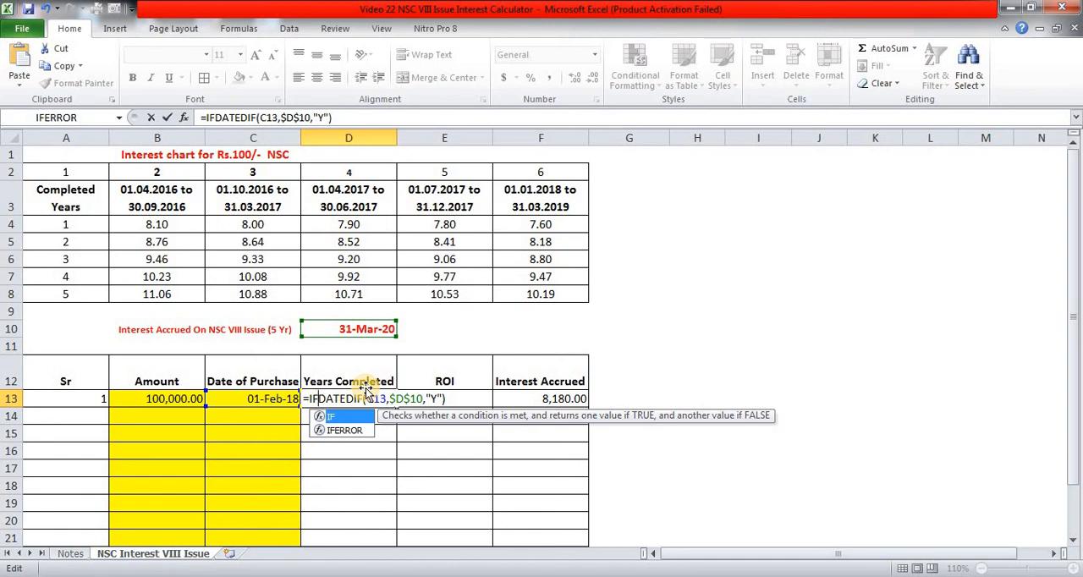
pyautogui.write('(')
pyautogui.click(273, 401)
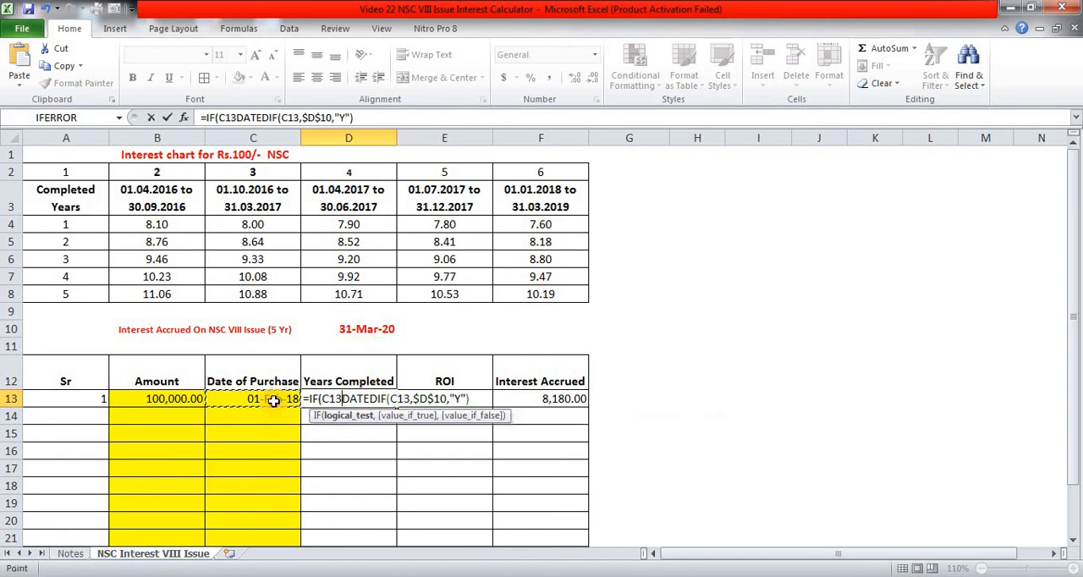
pyautogui.write('=""')
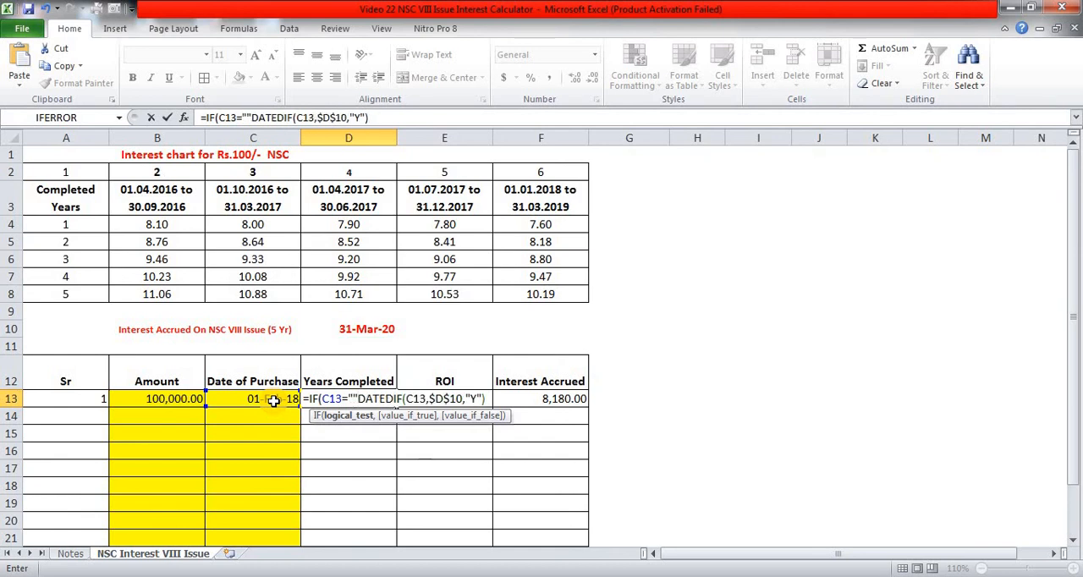
pyautogui.write(',"",')
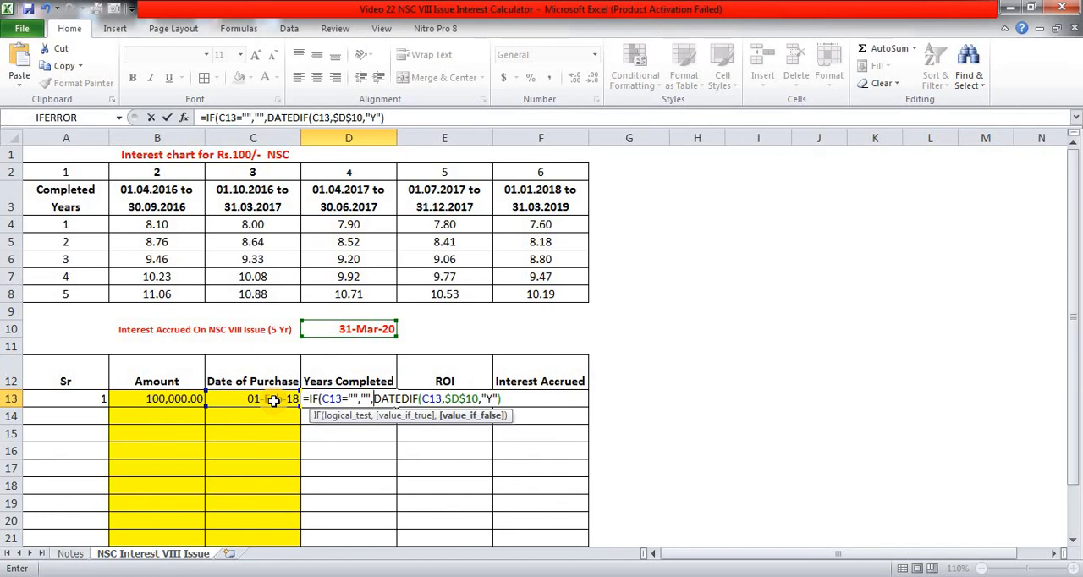
pyautogui.press('Return')
pyautogui.press('Return')
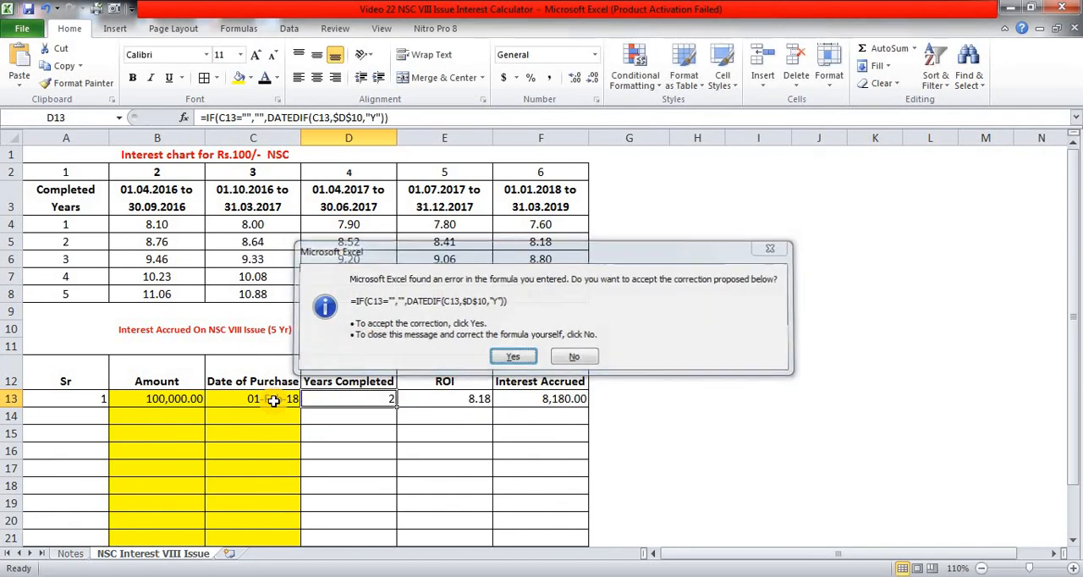
# - Copy the years-completed formula from D13 into D14:D22
pyautogui.hotkey('ctrl', 'c')
pyautogui.press('Down')
pyautogui.hotkey('shift', 'Down')
pyautogui.hotkey('shift', 'Down')
pyautogui.hotkey('shift', 'Down')
pyautogui.hotkey('shift', 'Down')
pyautogui.hotkey('shift', 'Down')
pyautogui.hotkey('shift', 'Down')
pyautogui.hotkey('shift', 'Down')
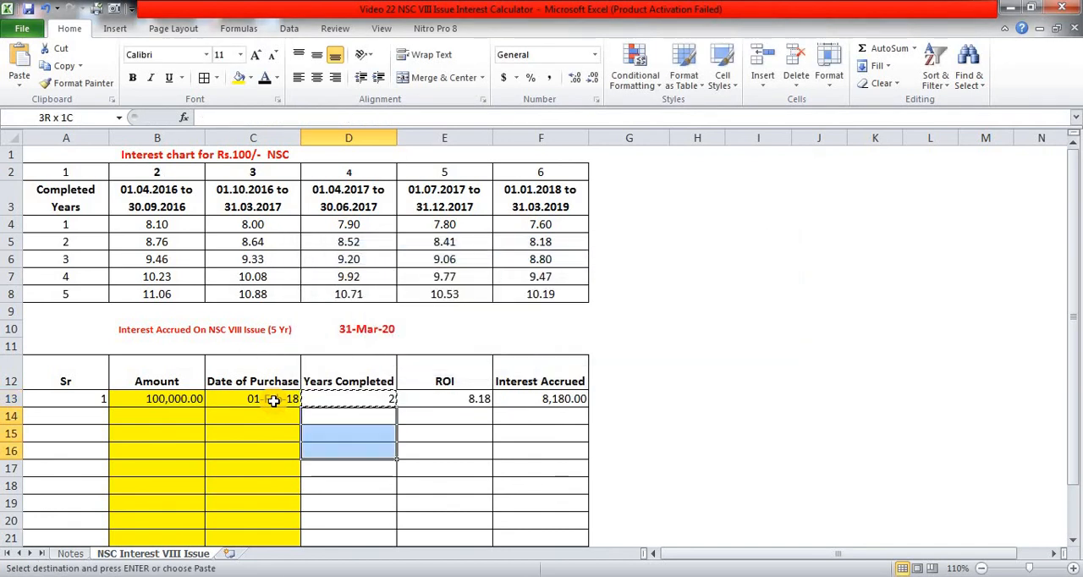
pyautogui.hotkey('shift', 'Down')
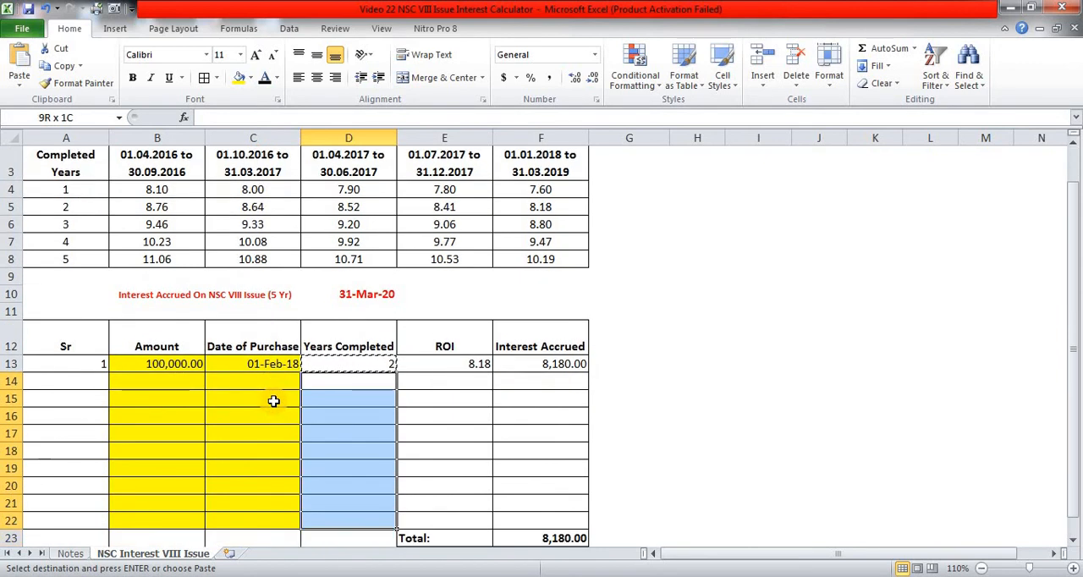
pyautogui.press('Return')
# - Copy the ROI and interest accrued formulas from E13:F13 down through row 22
pyautogui.press('Up')
pyautogui.press('Right')
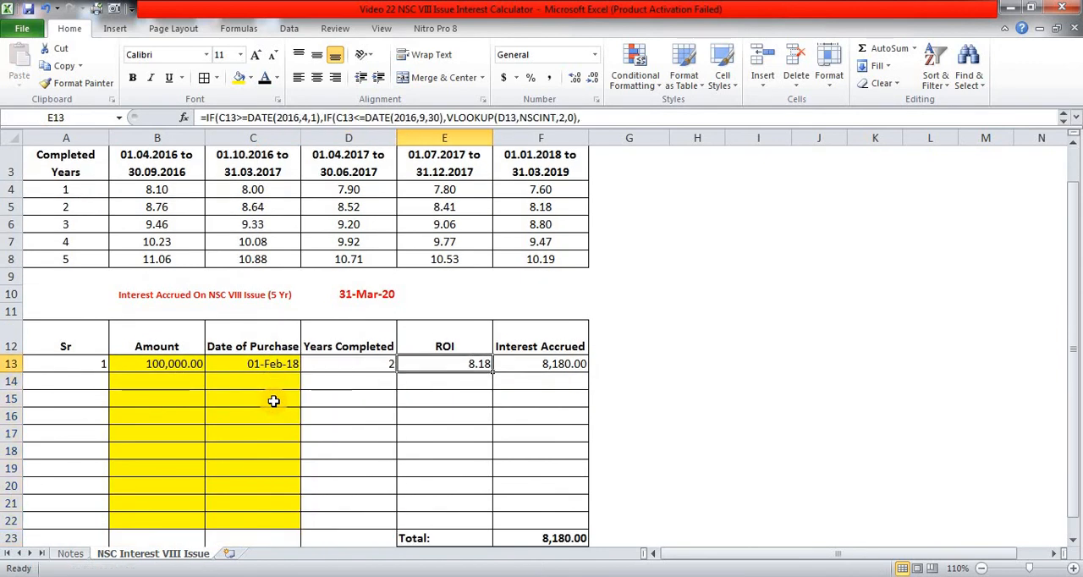
pyautogui.hotkey('ctrl', 'c')
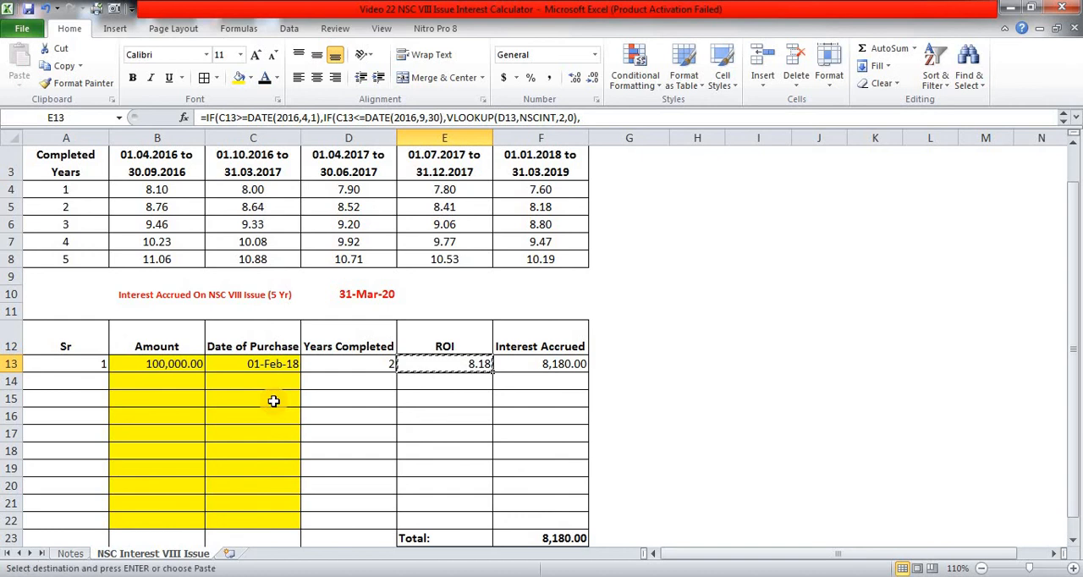
pyautogui.press('Escape')
pyautogui.hotkey('shift', 'Right')
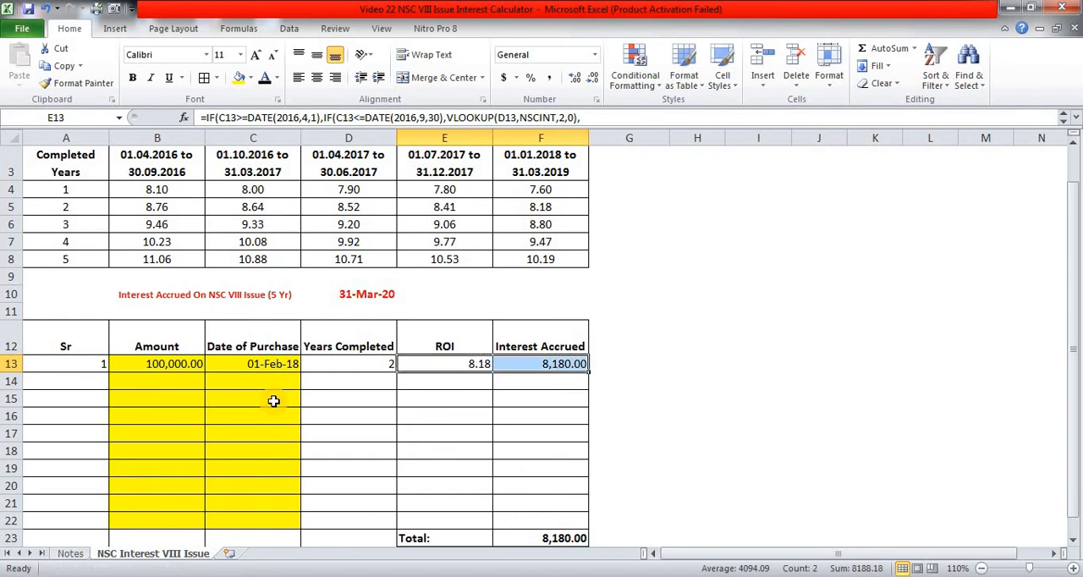
pyautogui.hotkey('ctrl', 'c')
pyautogui.press('Down')
pyautogui.hotkey('shift', 'Down')
pyautogui.hotkey('shift', 'Down')
pyautogui.hotkey('shift', 'Down')
pyautogui.hotkey('shift', 'Down')
pyautogui.hotkey('shift', 'Down')
pyautogui.hotkey('shift', 'Down')
pyautogui.hotkey('shift', 'Down')
pyautogui.hotkey('shift', 'Down')
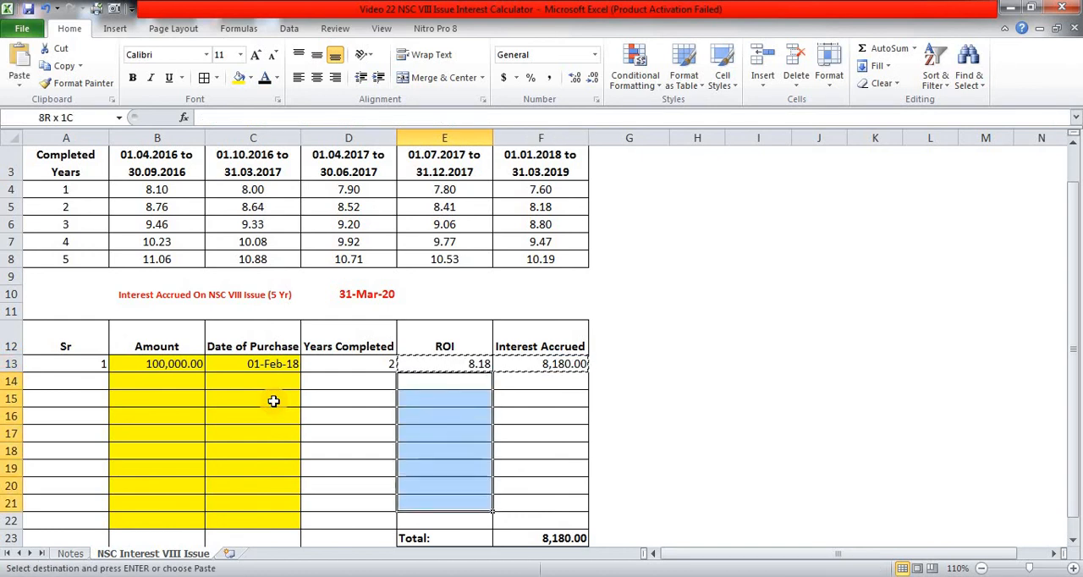
pyautogui.press('Return')
pyautogui.press('Down')
pyautogui.press('Up')
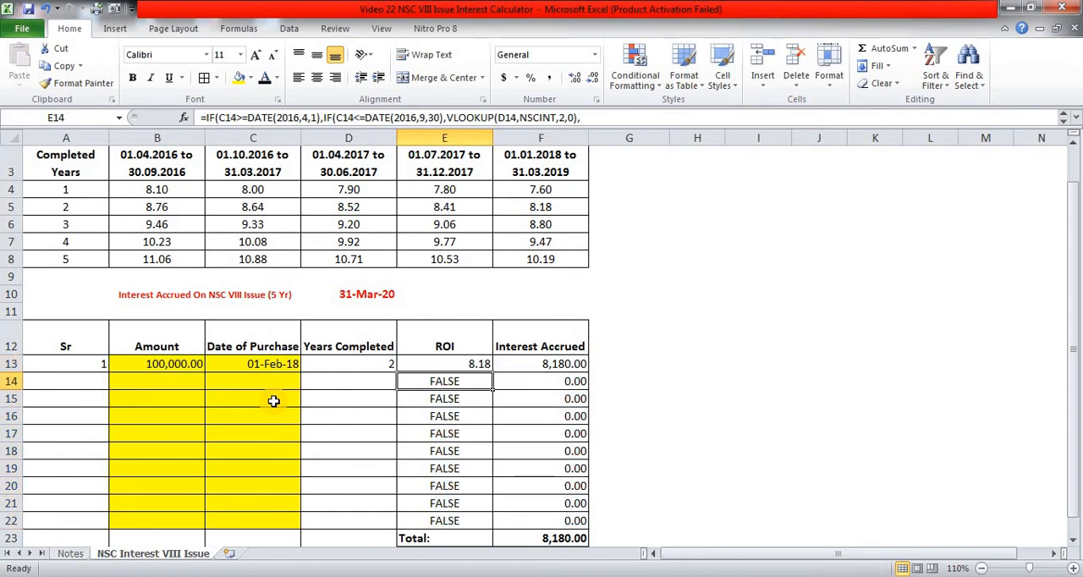
# - Enter an amount of 50,000 in B14 and check the serial number formula in A14
pyautogui.press('Left')
pyautogui.press('Left')
pyautogui.press('Left')
pyautogui.press('Left')
pyautogui.press('Right')
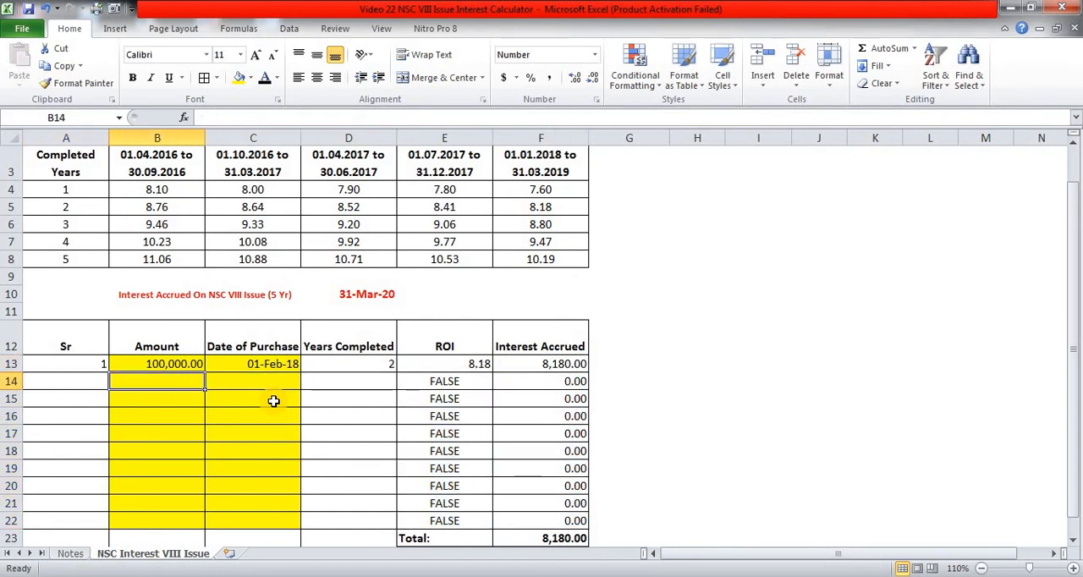
pyautogui.write('5')
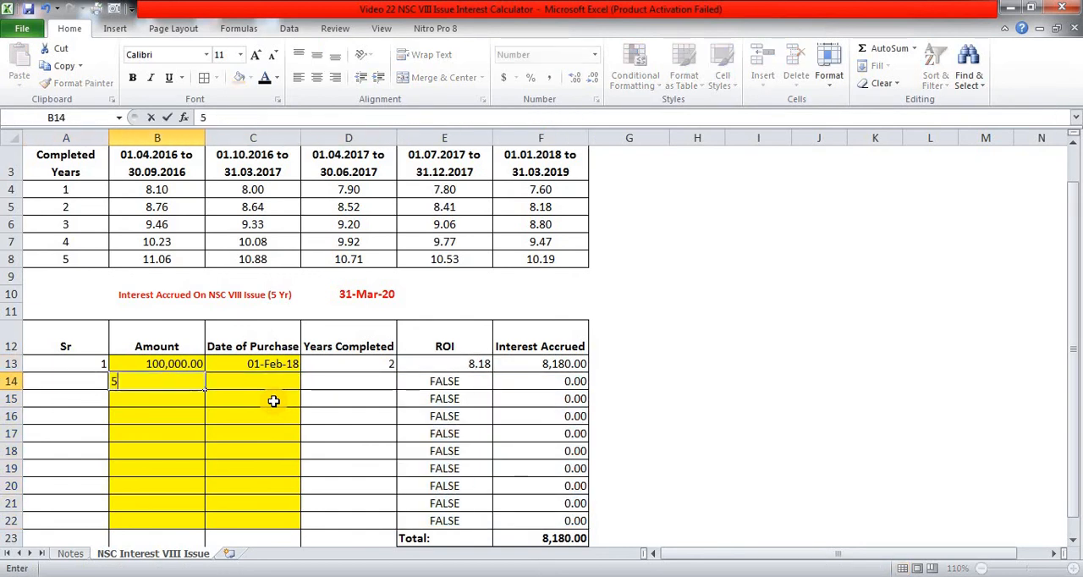
pyautogui.write('0,000000')
pyautogui.press('Return')
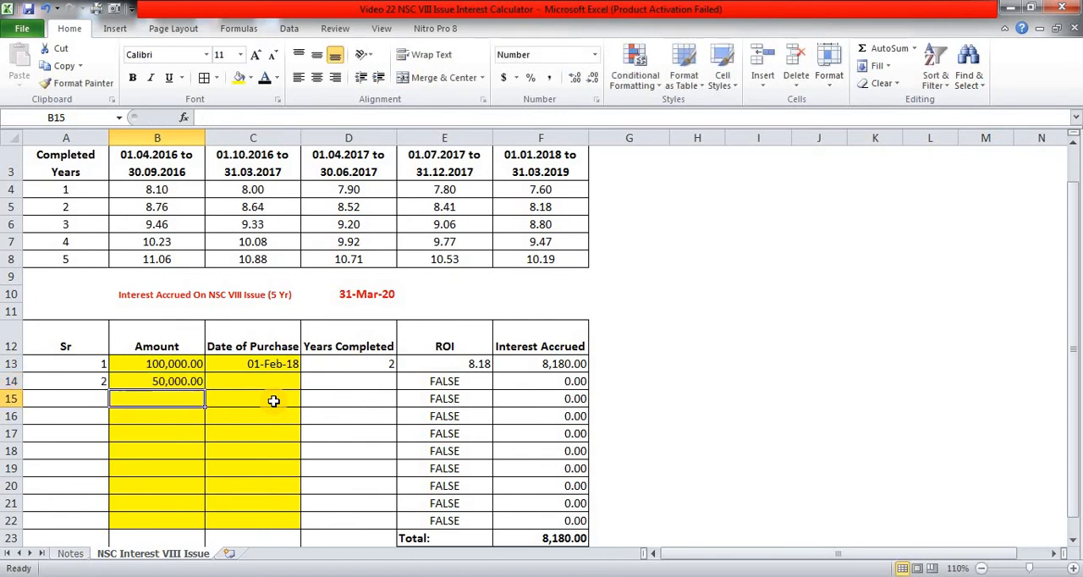
pyautogui.press('Up')
pyautogui.press('Left')
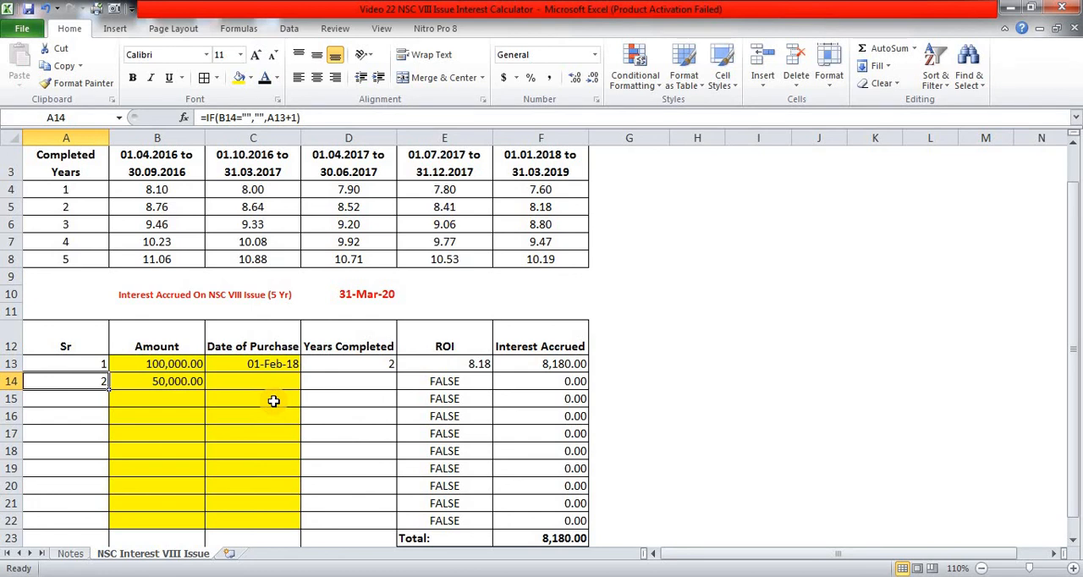
# - Enter 31/5/2017 as the second investment's date of purchase in C14
pyautogui.press('Right')
pyautogui.press('Right')
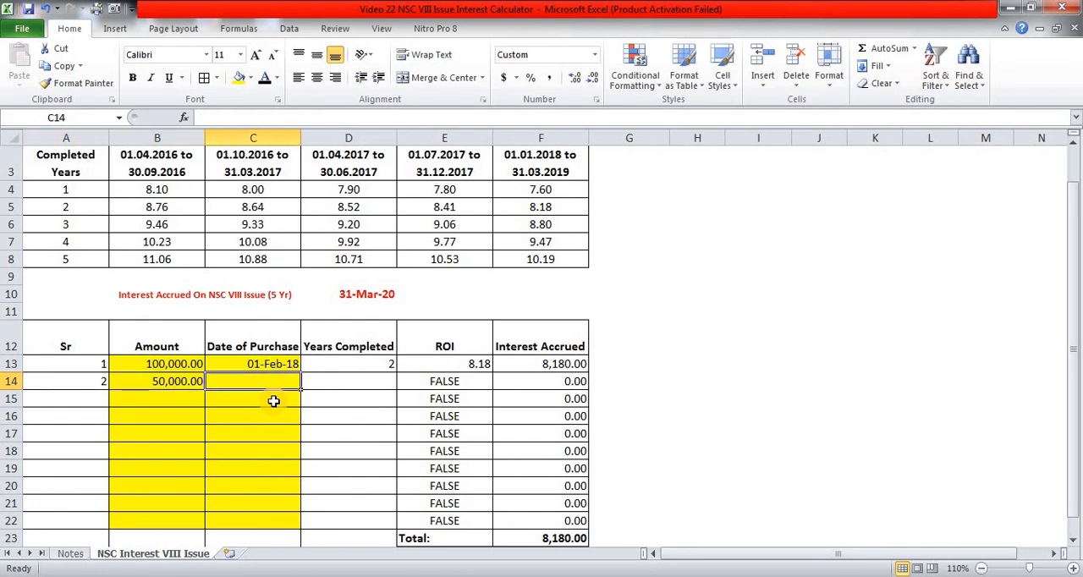
pyautogui.write('31/5')
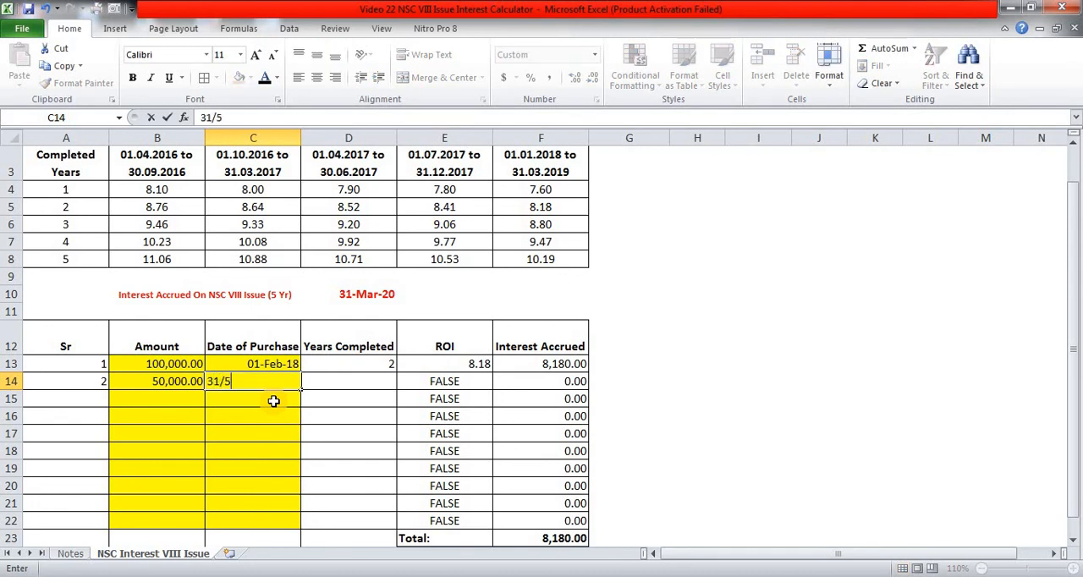
pyautogui.write('/2017')
pyautogui.press('Up')
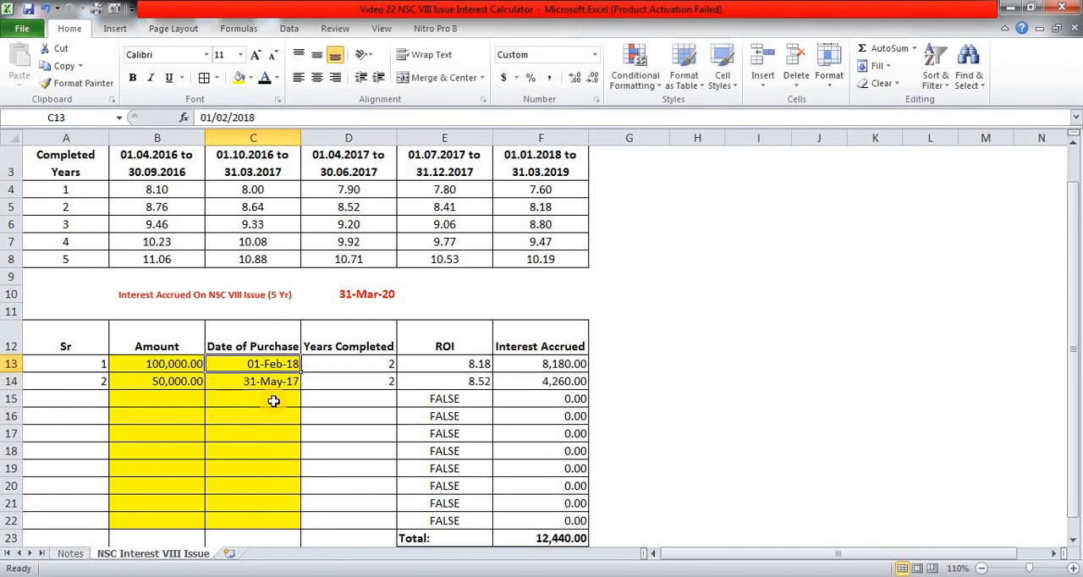
# - Review row 14's ROI and interest accrued, the accrual date in D10 and the interest total in F23
pyautogui.press('Down')
pyautogui.press('Right')
pyautogui.press('Right')
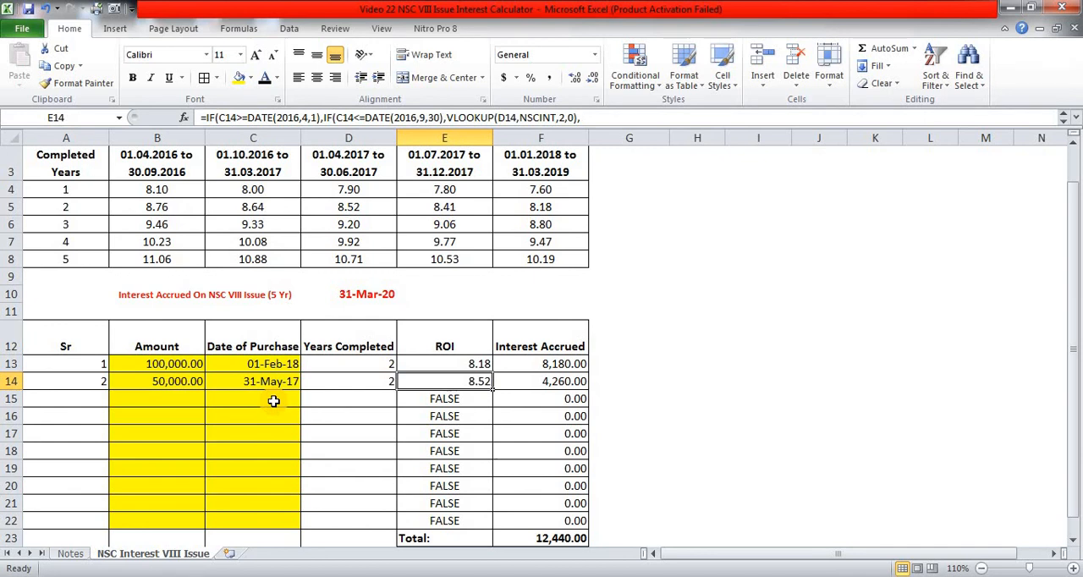
pyautogui.press('Right')
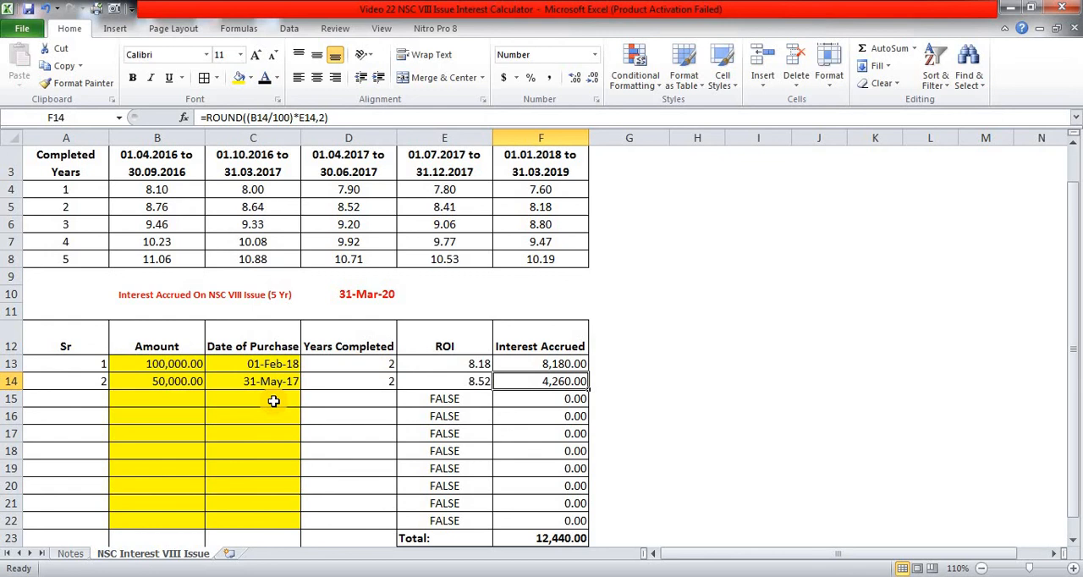
pyautogui.click(363, 296)
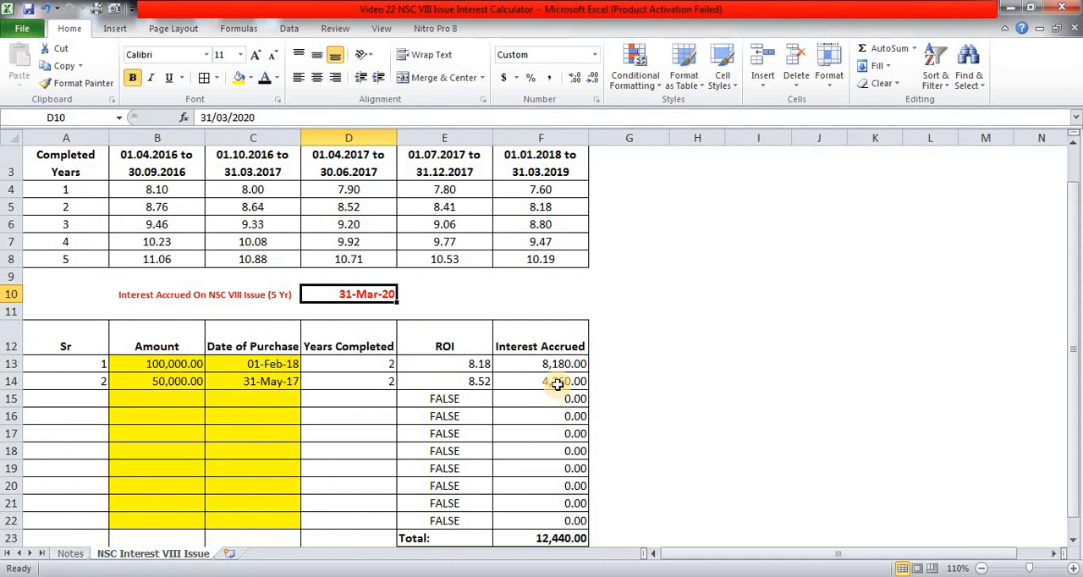
pyautogui.click(545, 538)
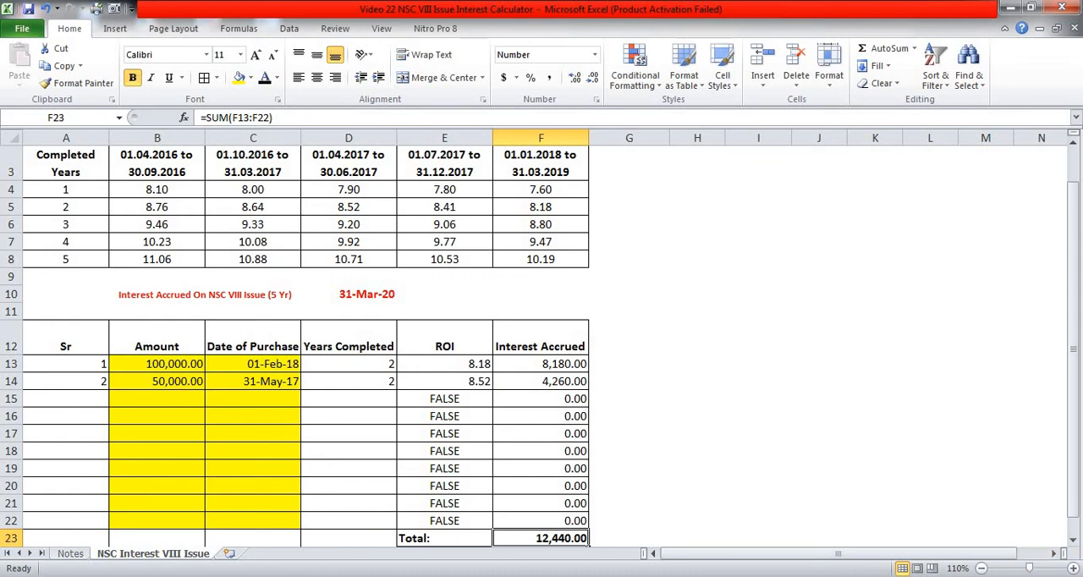
pyautogui.click(937, 576)
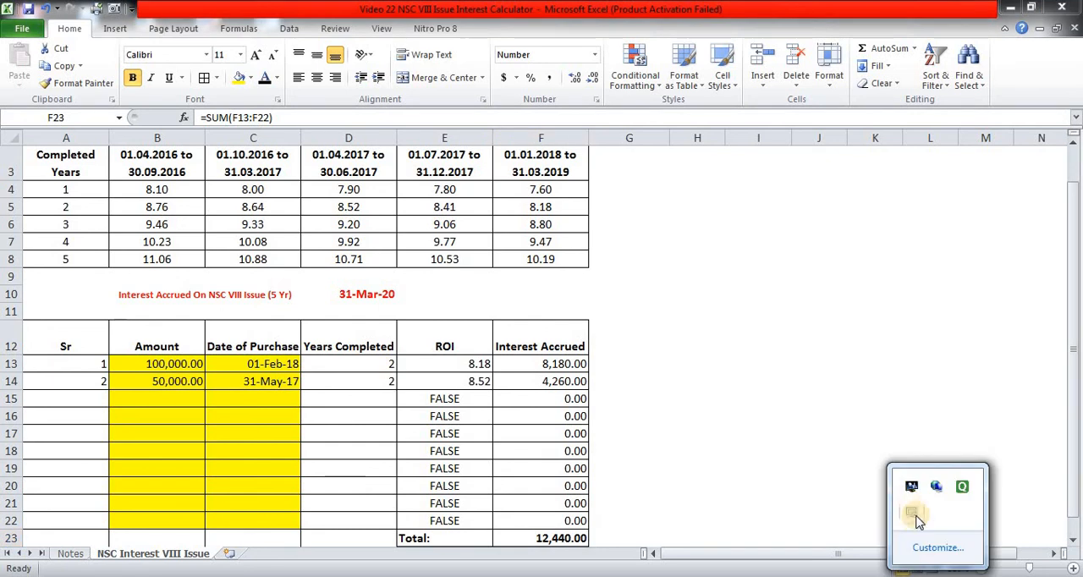